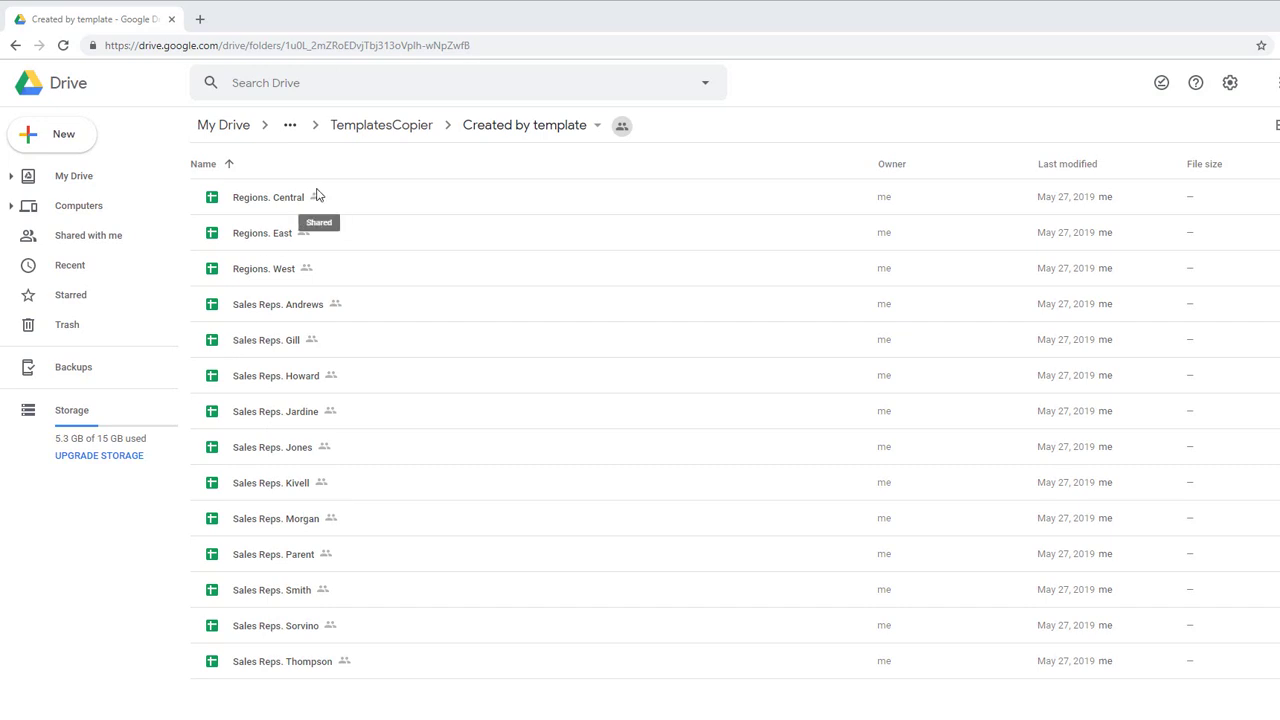
# Step: Go up to the TemplatesCopier folder via its breadcrumb in Drive
pyautogui.click(398, 128)
# Step: Open TemplatesCopier and delete the old result links in column C of _Report-Filters_
pyautogui.click(296, 308)
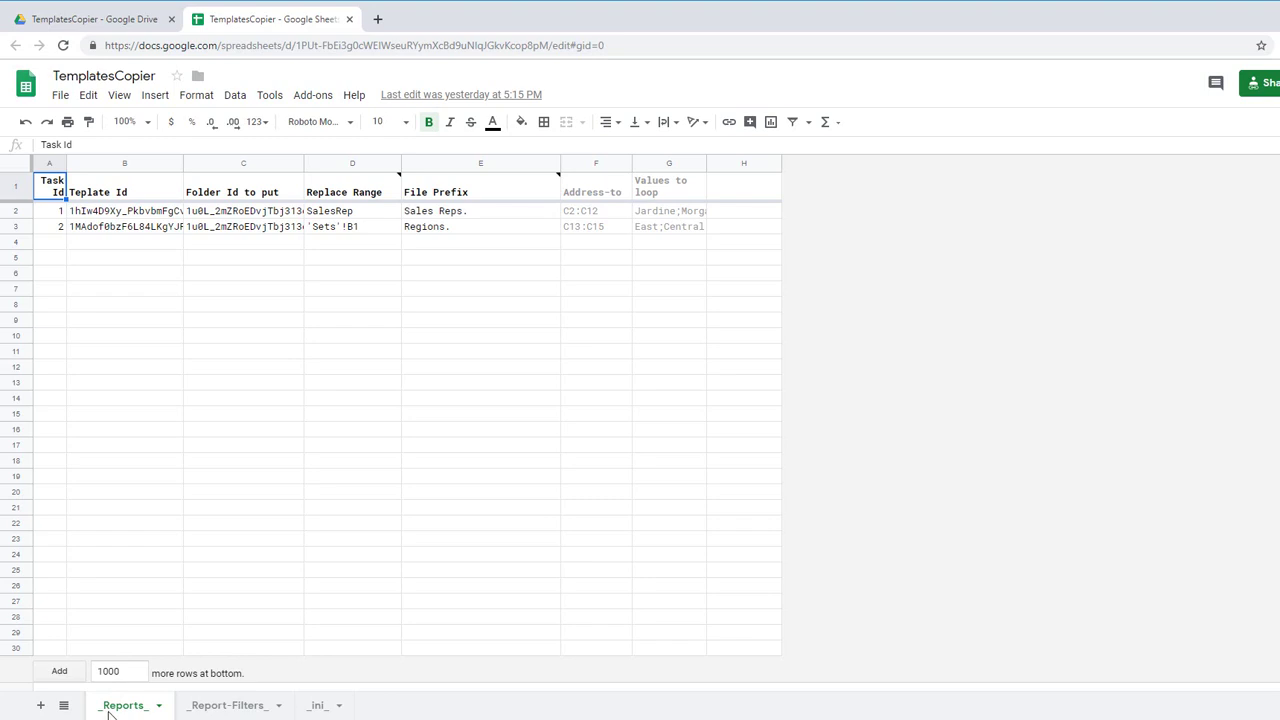
pyautogui.click(224, 705)
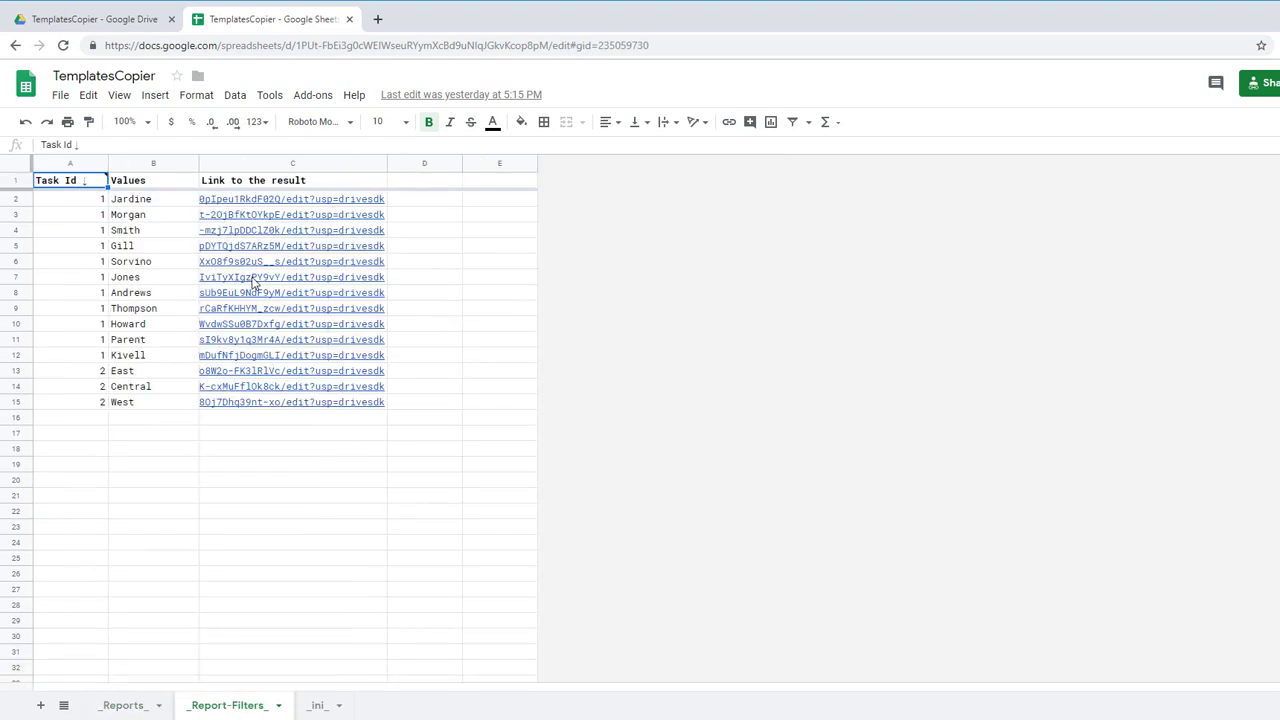
pyautogui.click(240, 208)
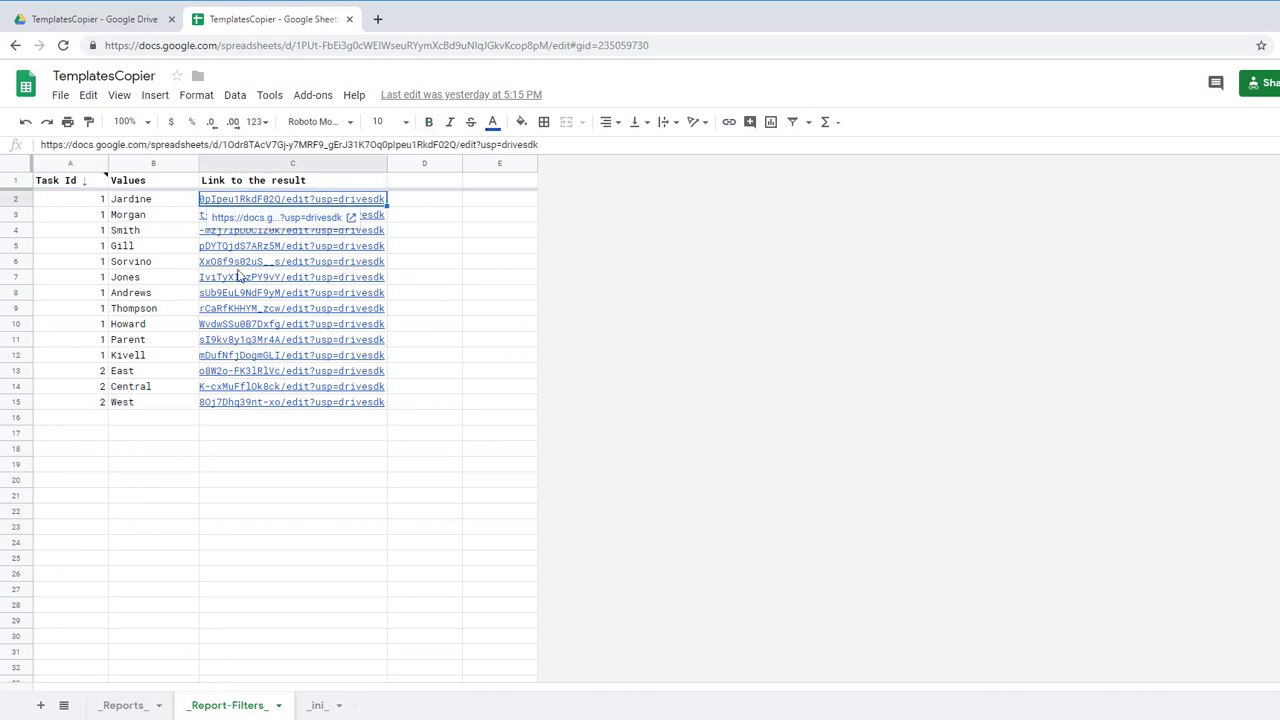
pyautogui.keyDown('shift'); pyautogui.click(246, 457); pyautogui.keyUp('shift')
pyautogui.press('Delete')
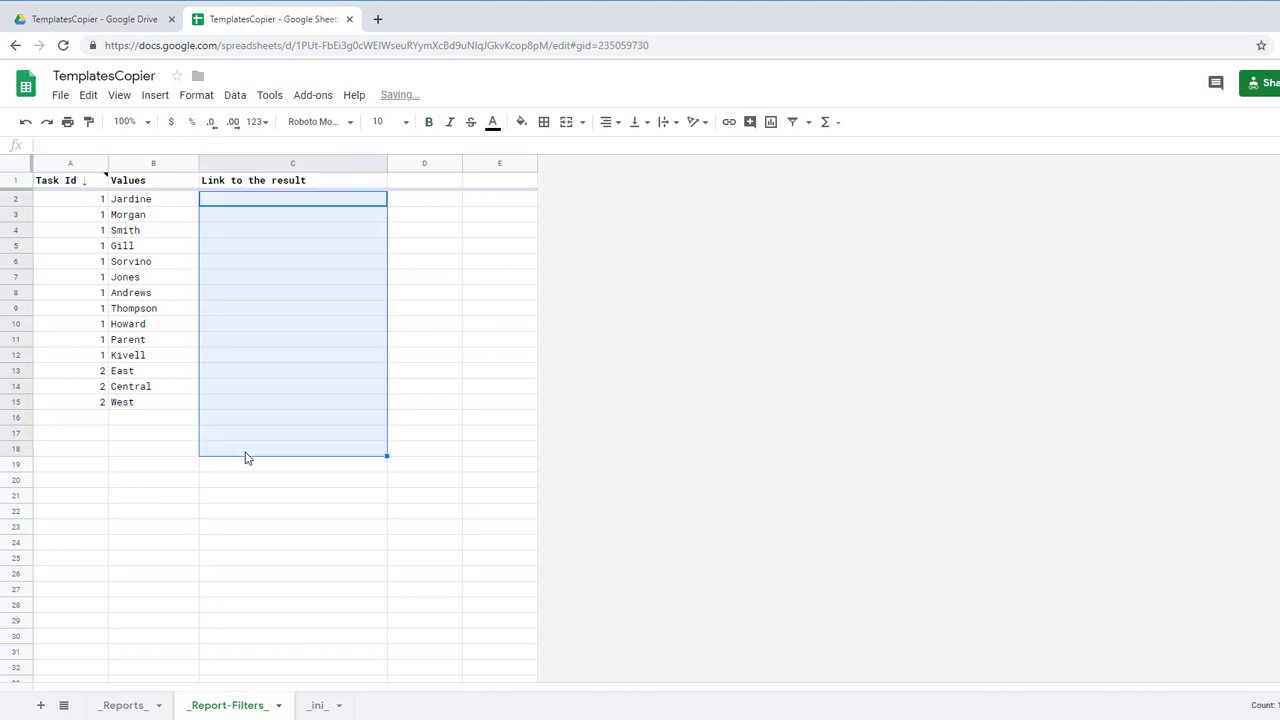
# Step: Delete all 14 generated report files inside the Created by template folder
pyautogui.click(80, 18)
pyautogui.doubleClick(253, 207)
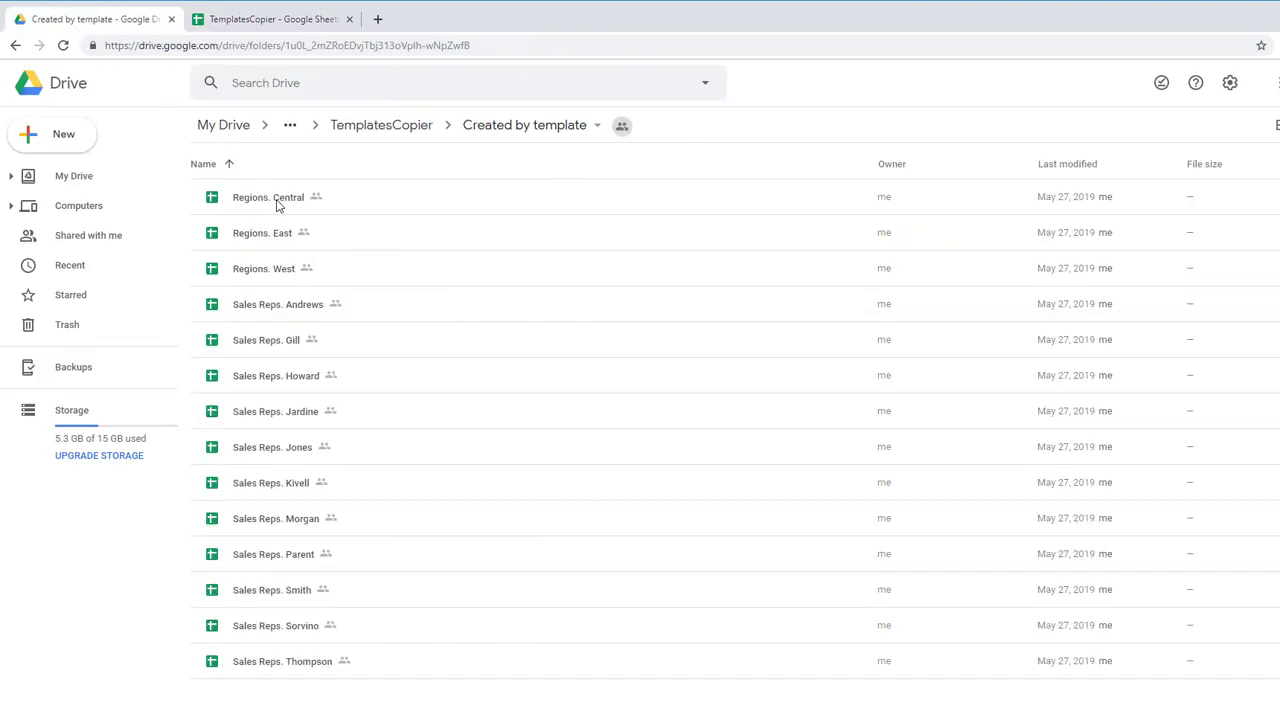
pyautogui.keyDown('shift'); pyautogui.click(287, 672); pyautogui.keyUp('shift')
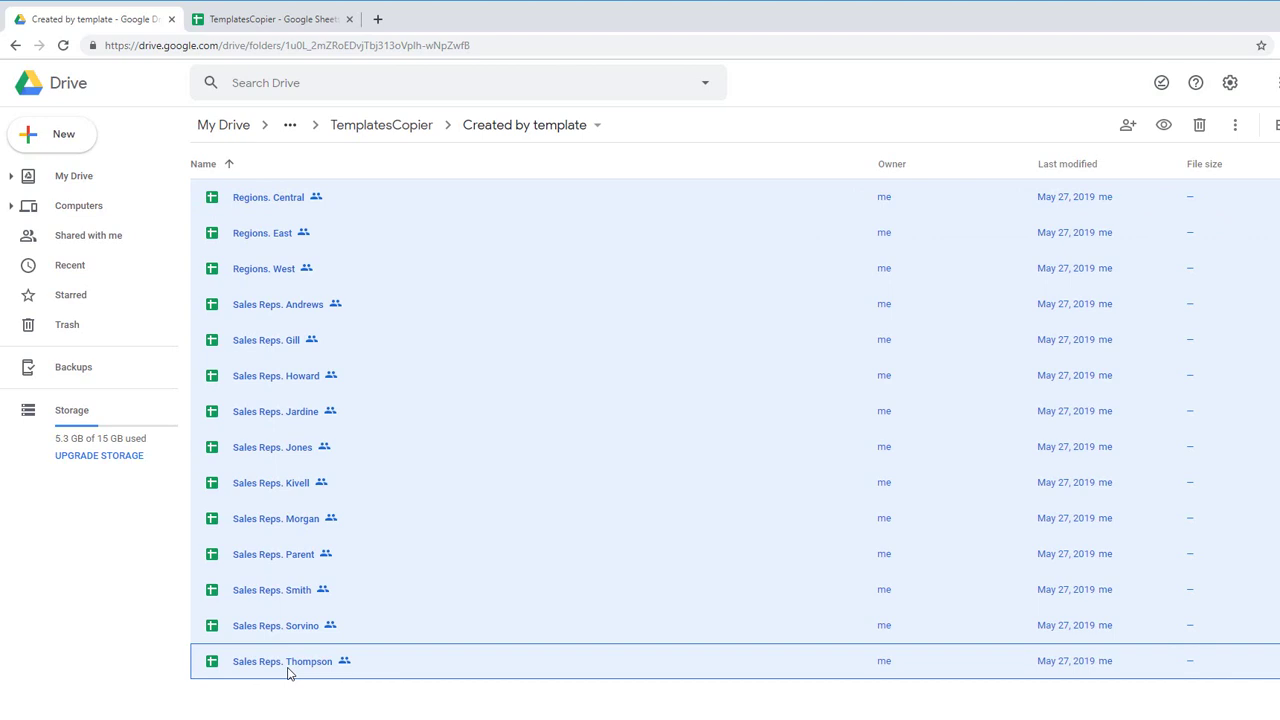
pyautogui.press('Delete')
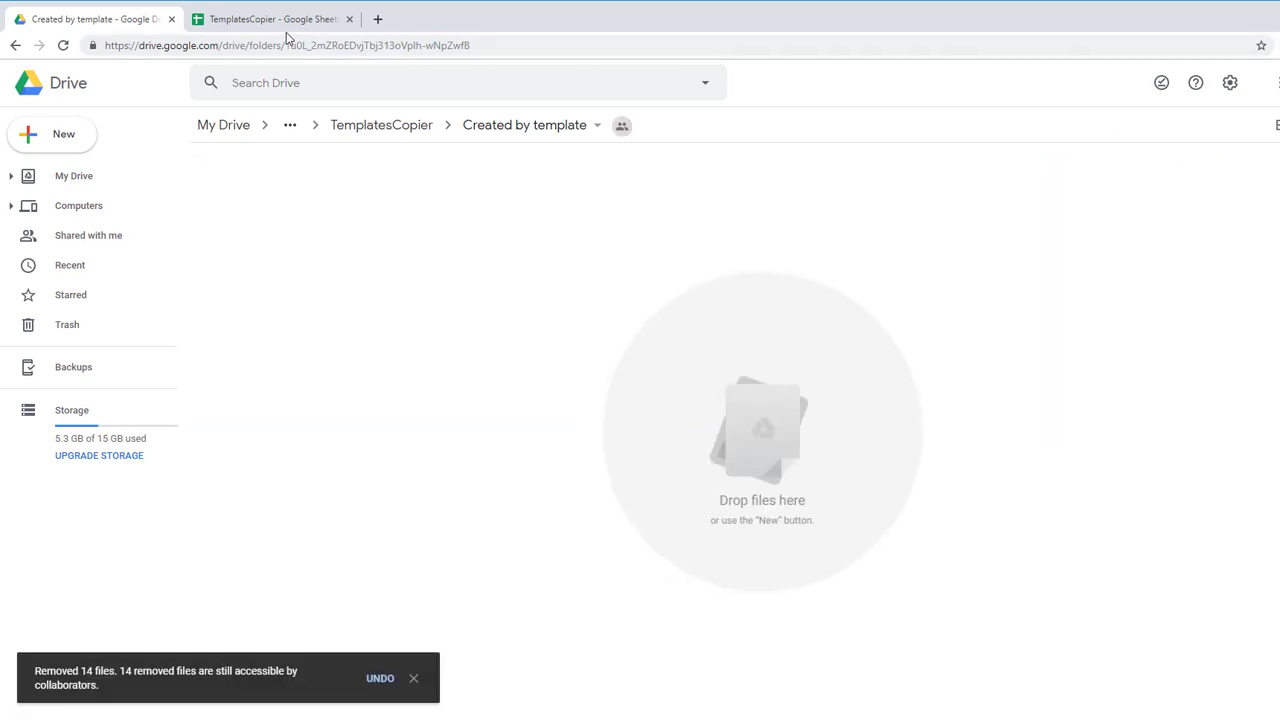
# Step: Run test_createReportsByTemplates in the script editor and check the log's 49.237 sec time
pyautogui.click(268, 19)
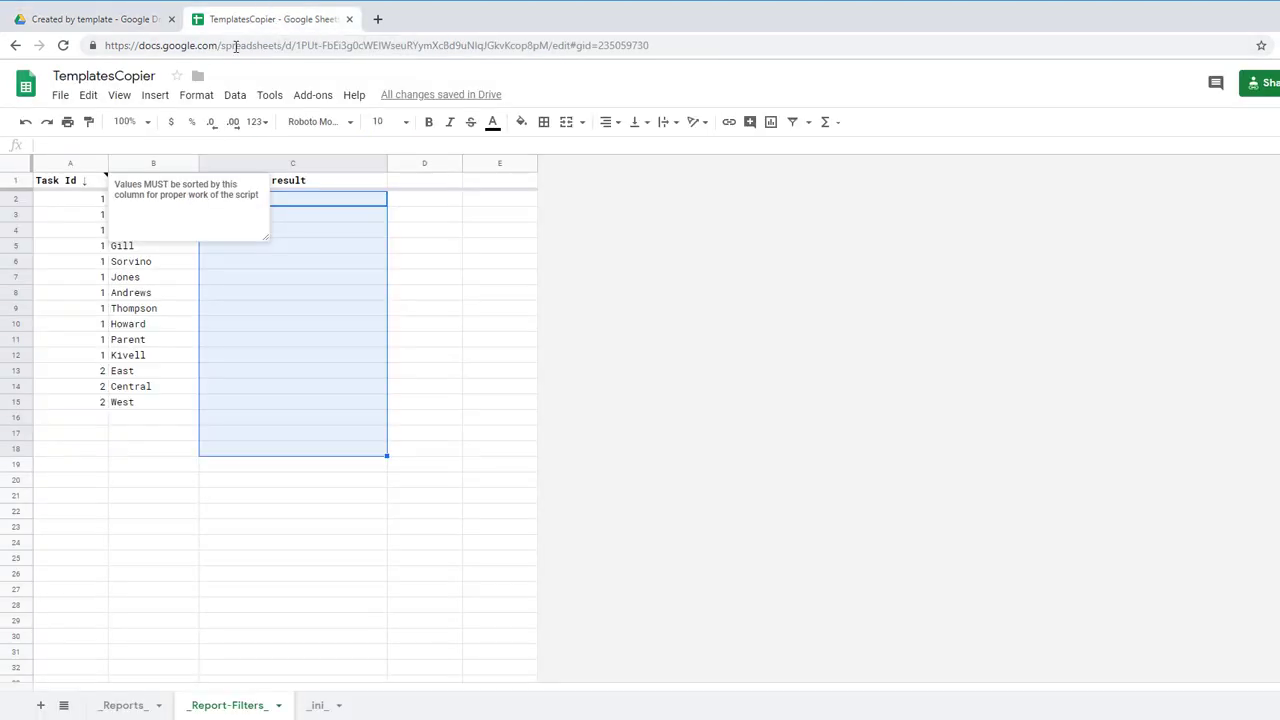
pyautogui.click(269, 96)
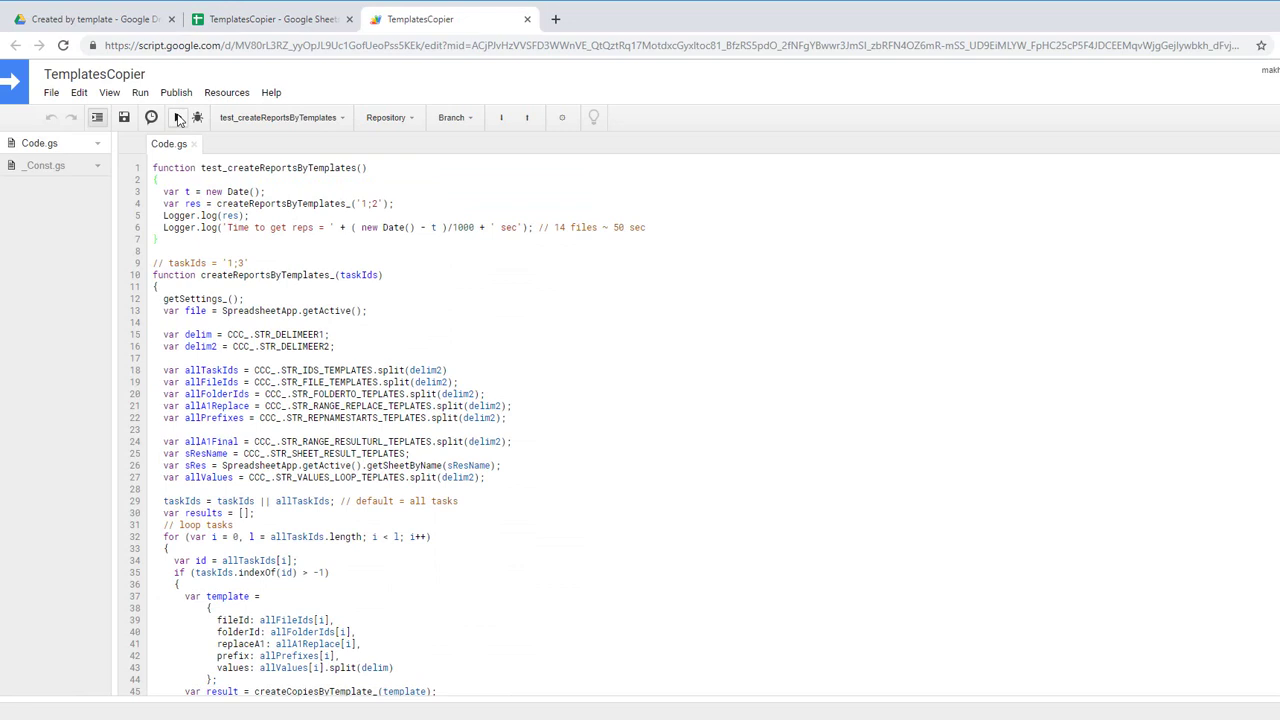
pyautogui.click(250, 123)
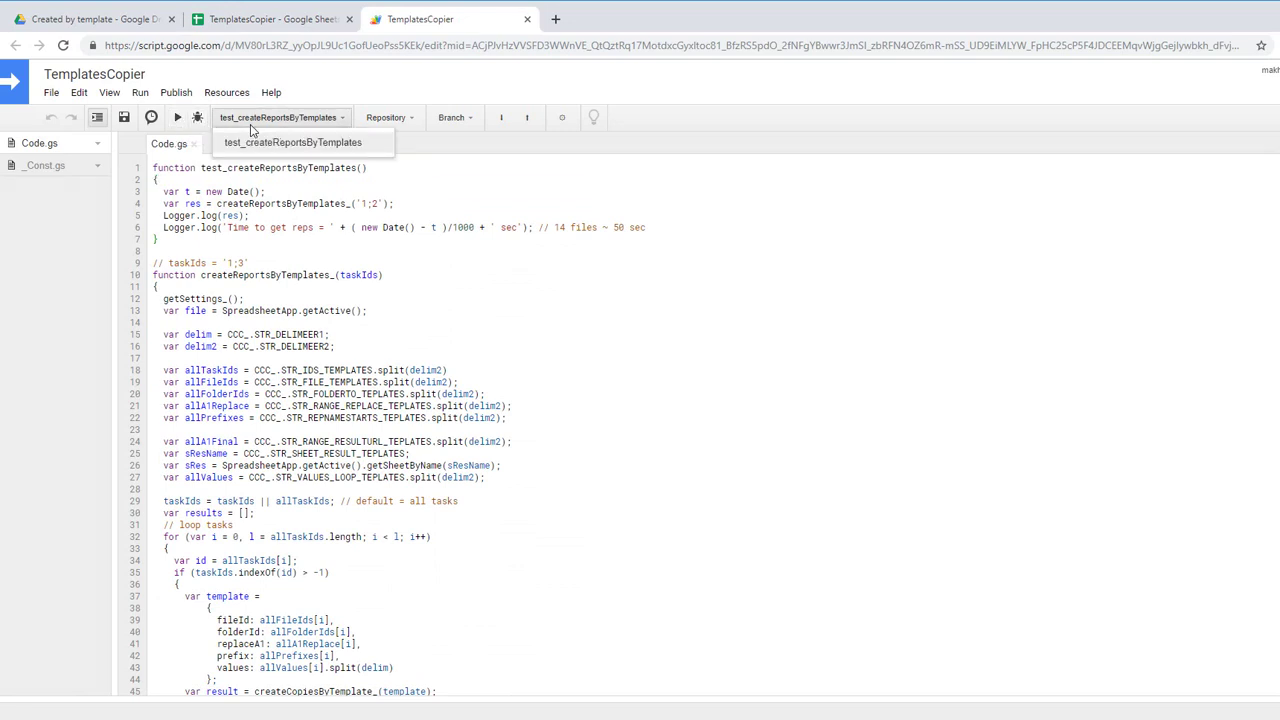
pyautogui.click(250, 145)
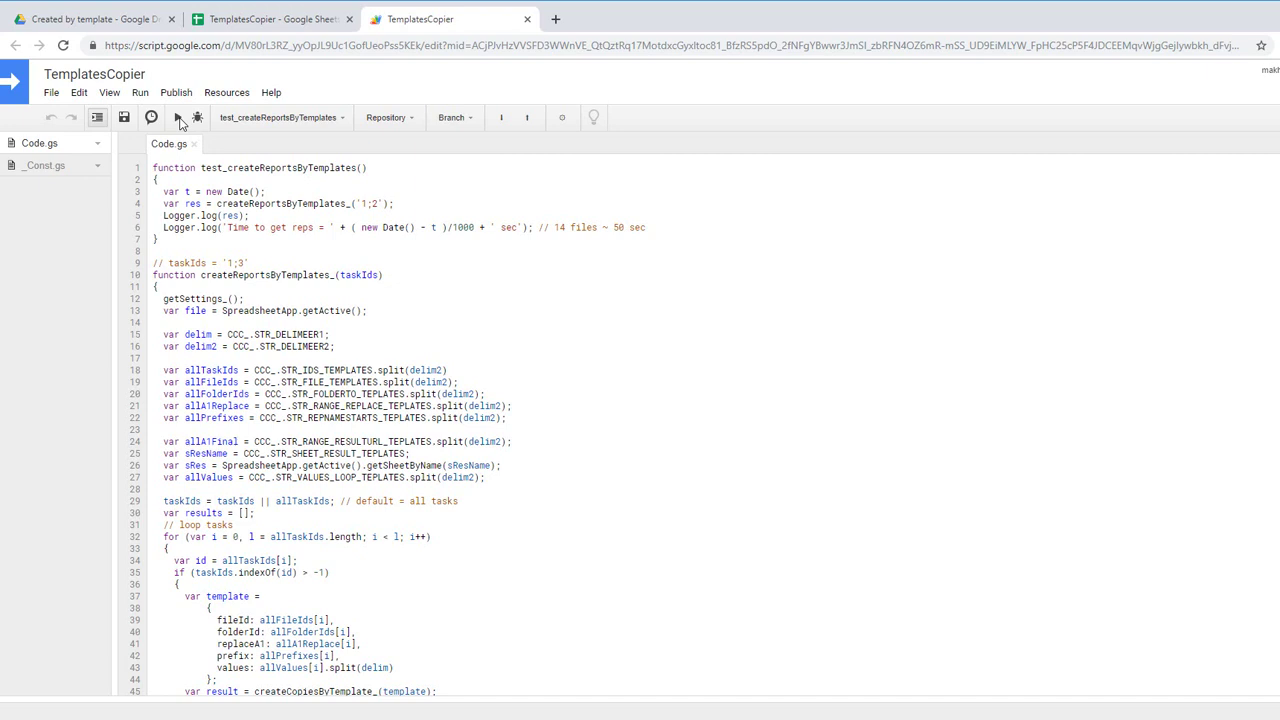
pyautogui.hotkey('ctrl', 'Return')
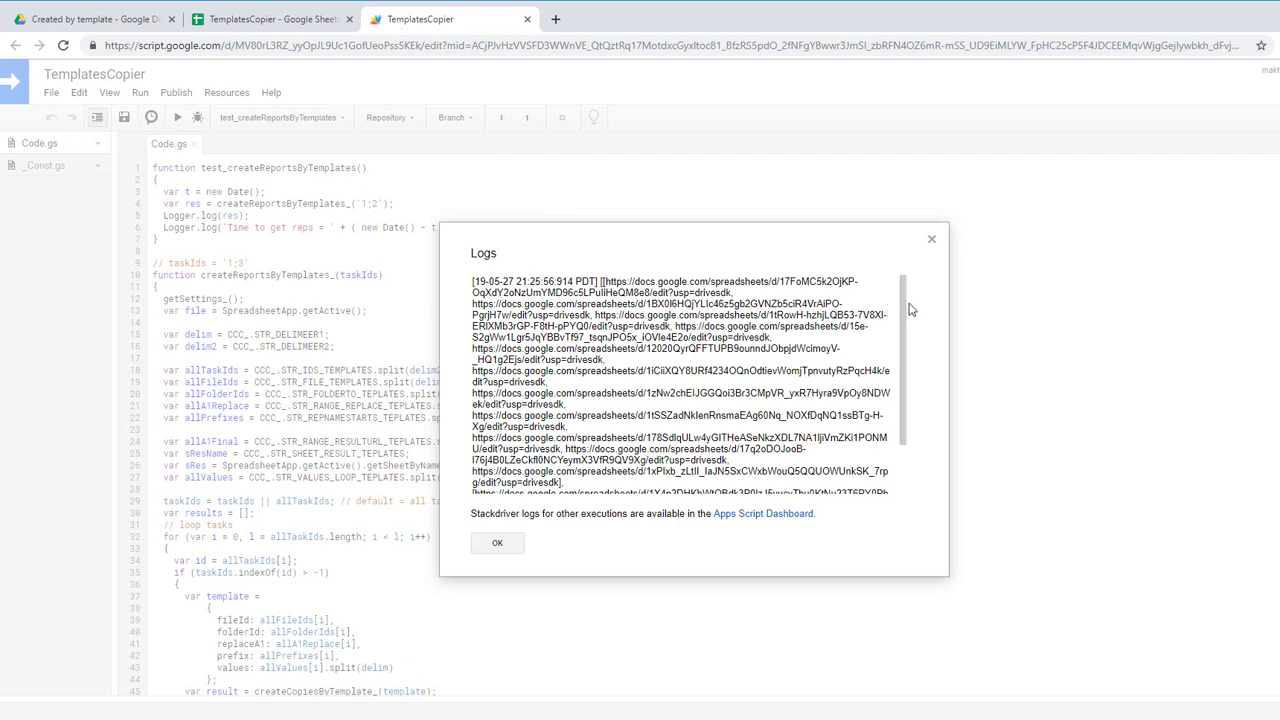
pyautogui.scroll(-2, 906, 301)
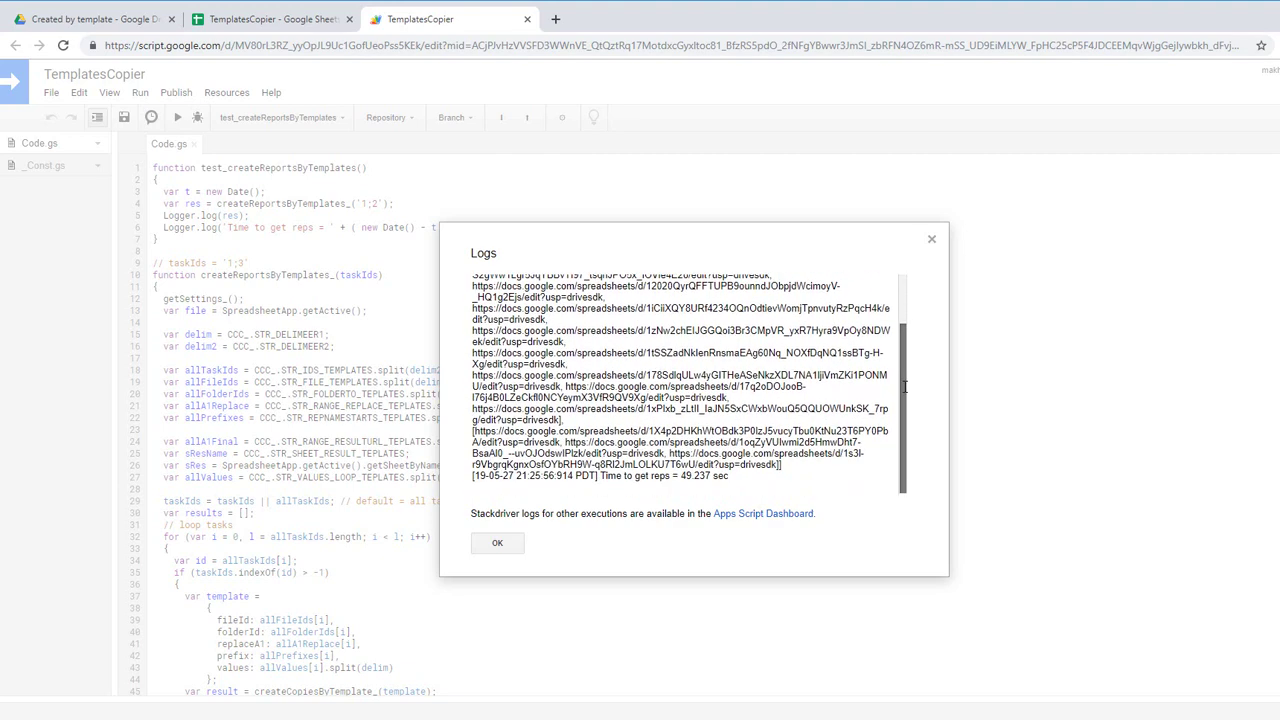
pyautogui.click(931, 239)
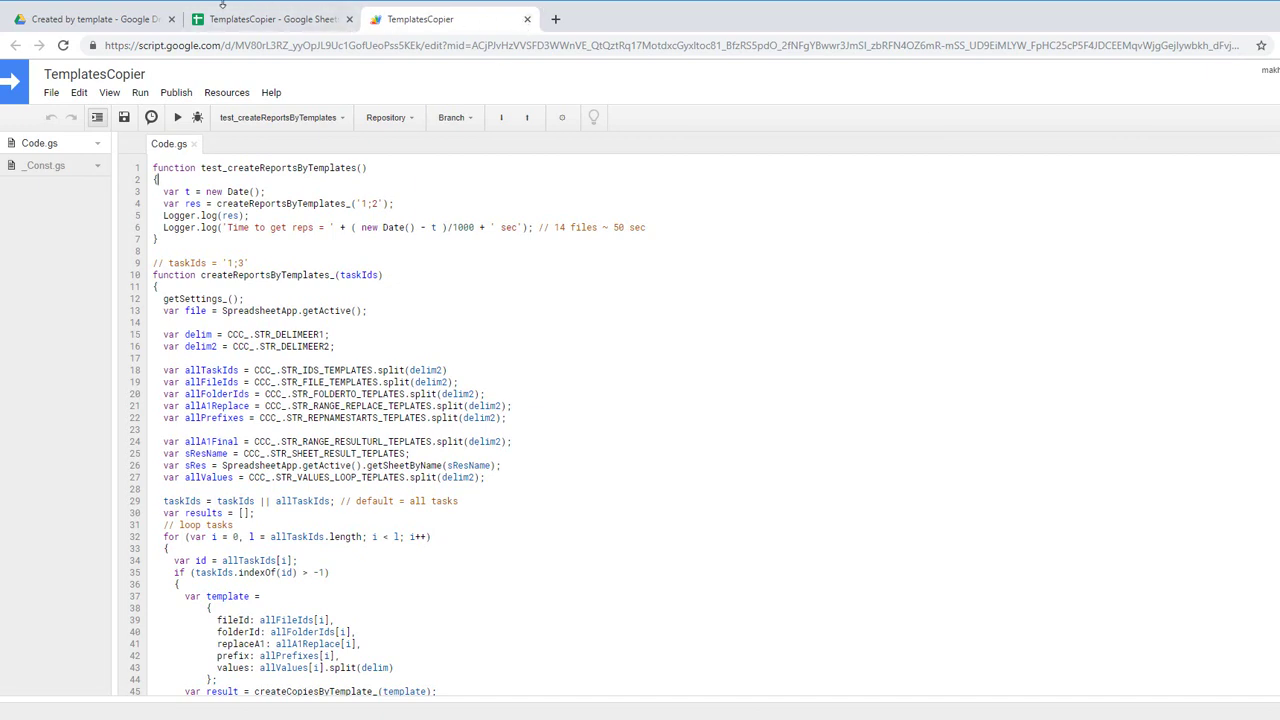
# Step: Open Gill's generated report from its result link and check its Rep heading
pyautogui.click(237, 18)
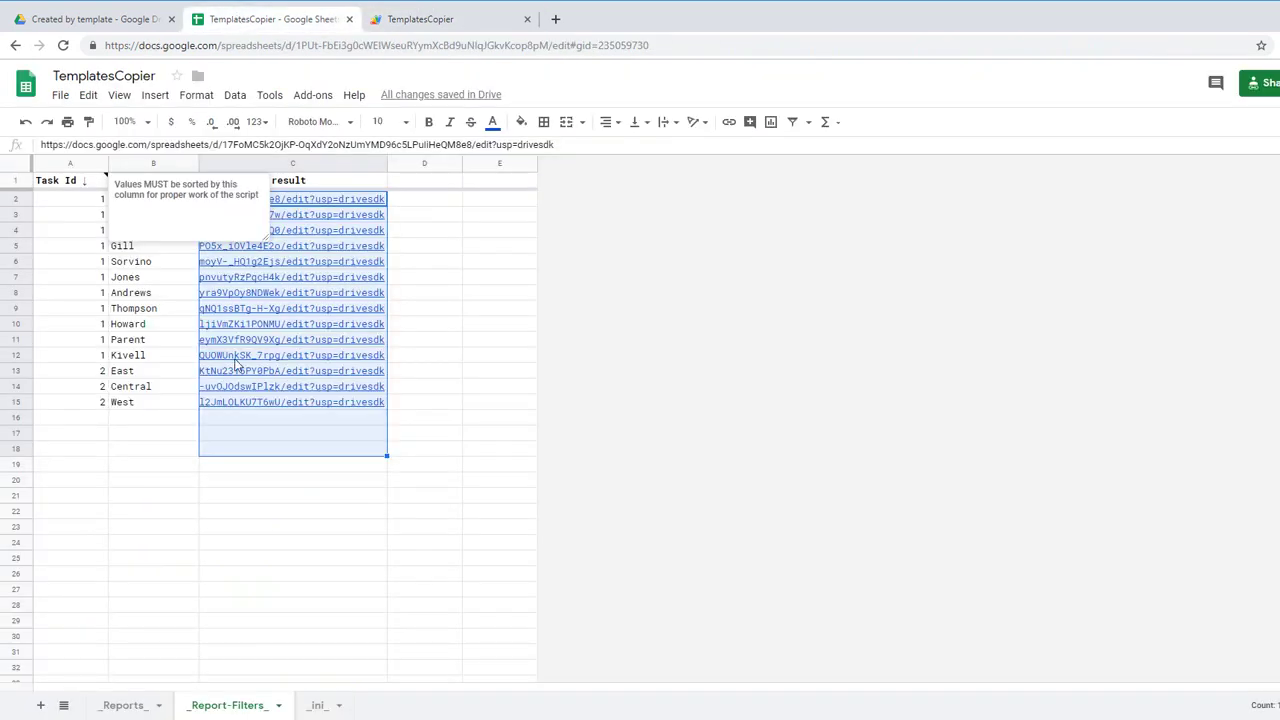
pyautogui.click(253, 458)
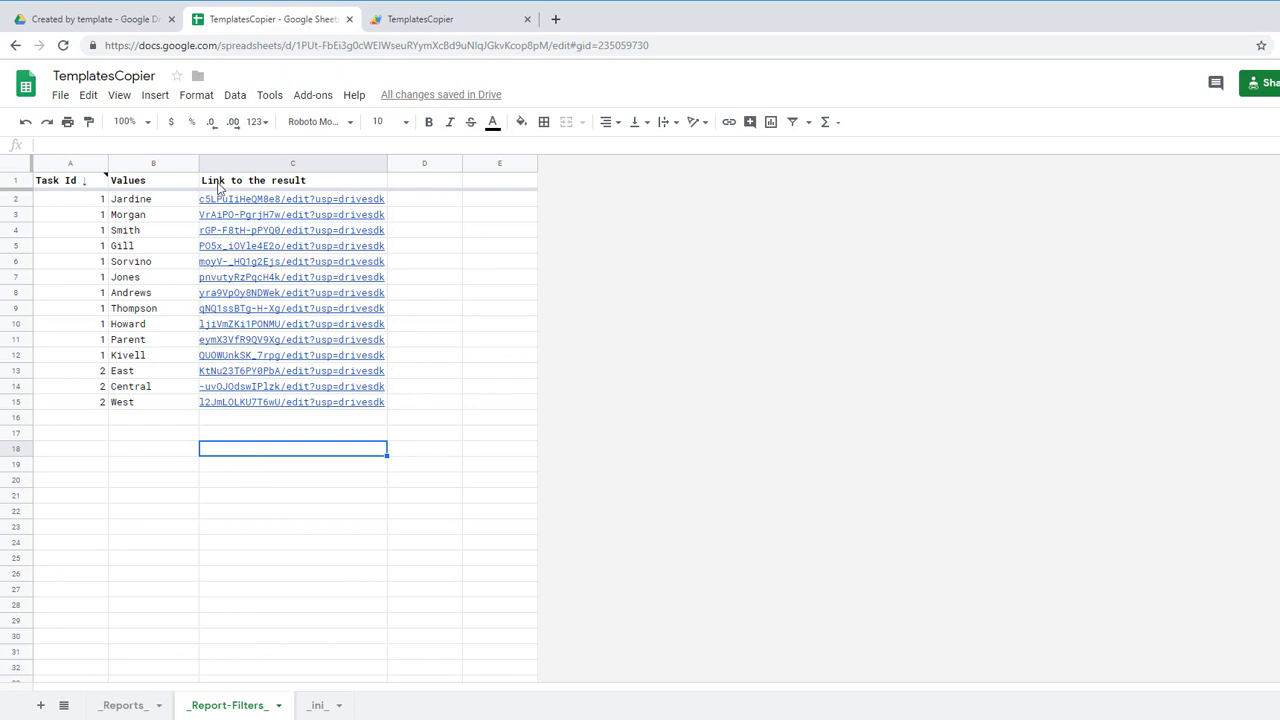
pyautogui.click(131, 249)
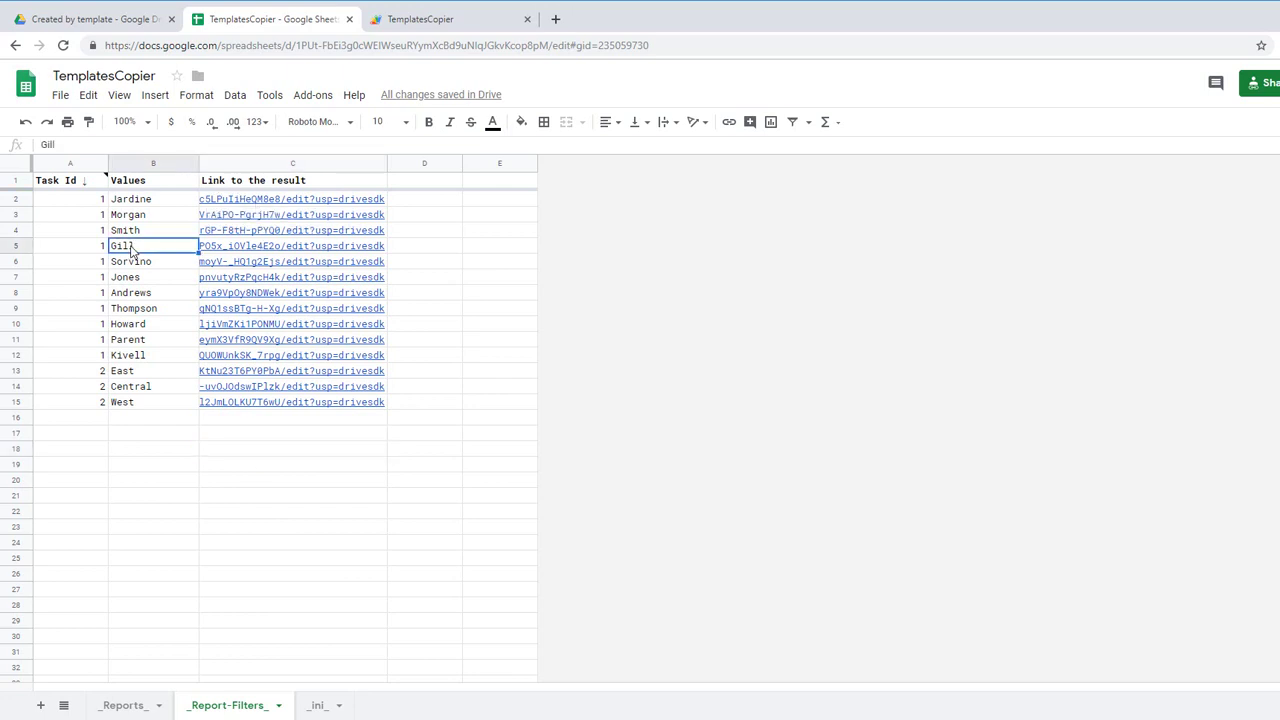
pyautogui.click(88, 251)
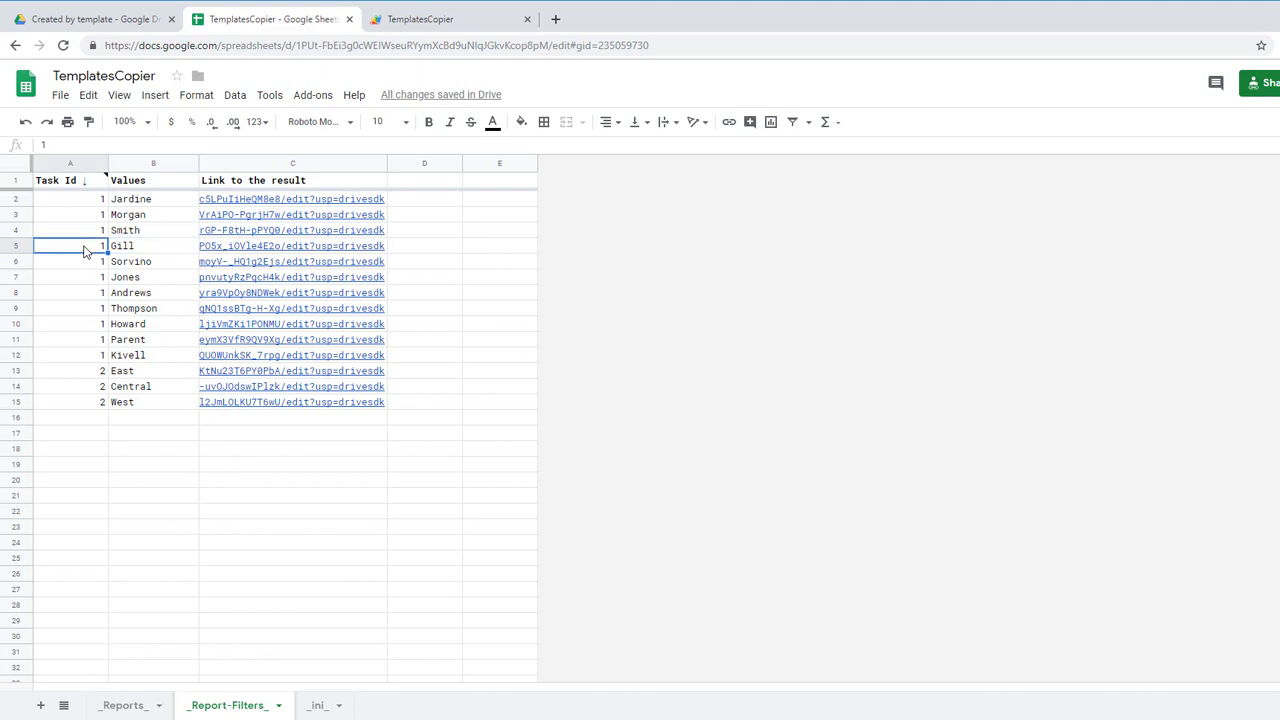
pyautogui.click(134, 246)
pyautogui.click(223, 252)
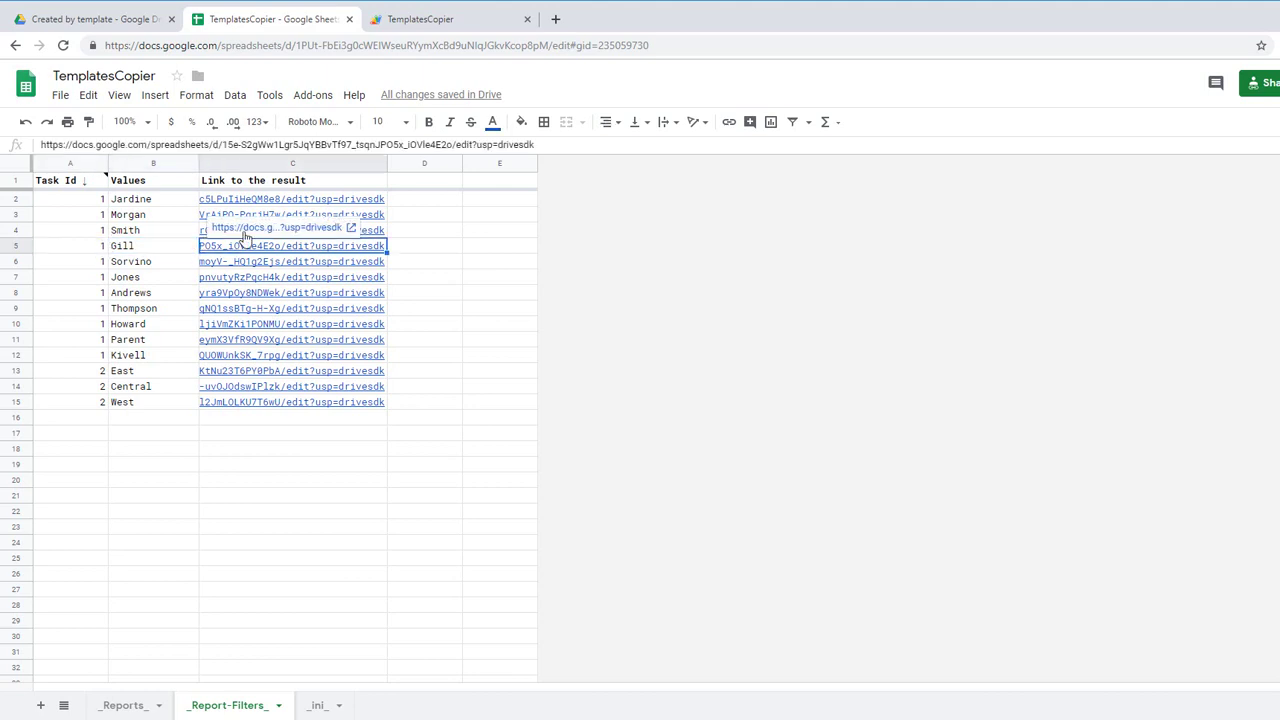
pyautogui.click(265, 232)
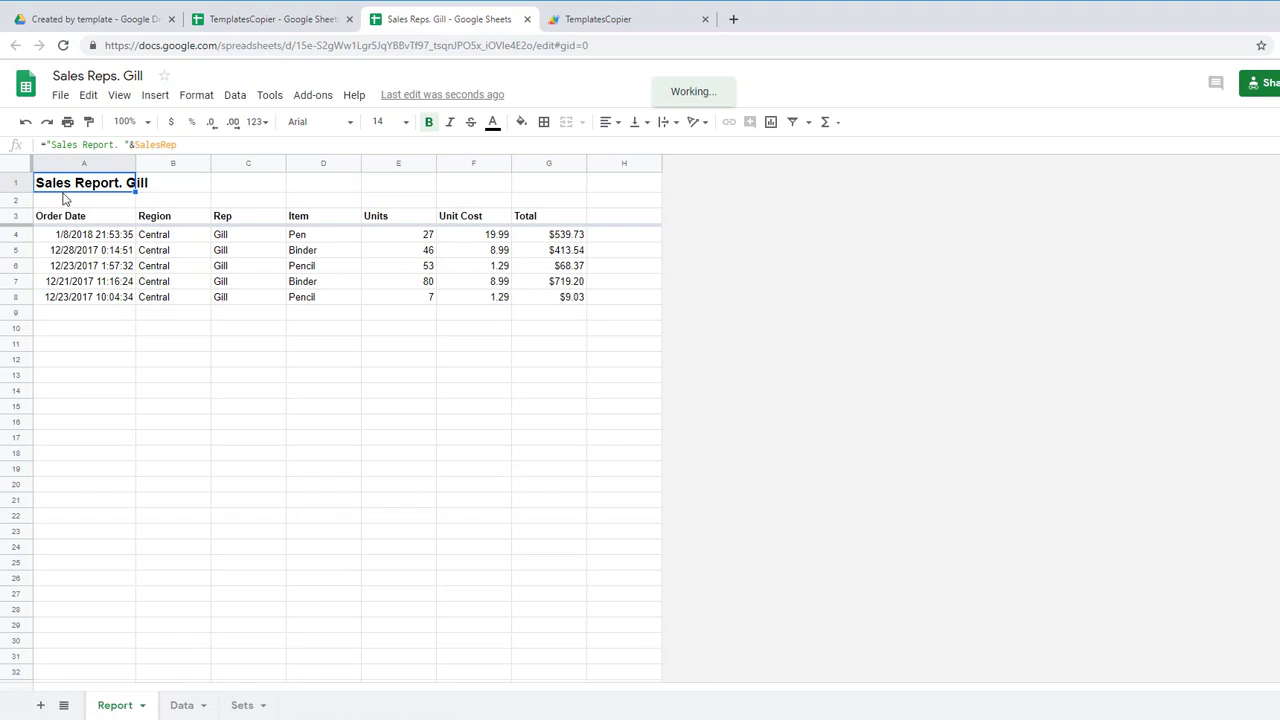
pyautogui.click(250, 220)
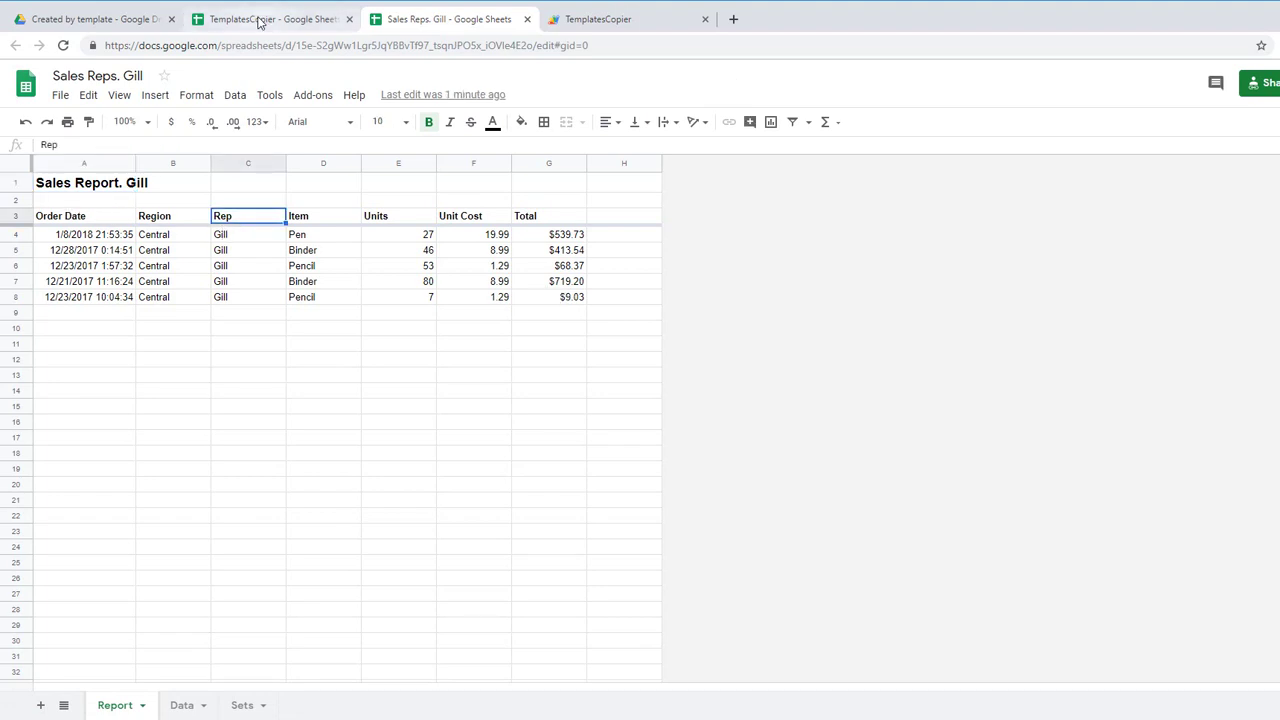
# Step: Open the generated Andrews report from its result link
pyautogui.click(262, 19)
pyautogui.click(254, 294)
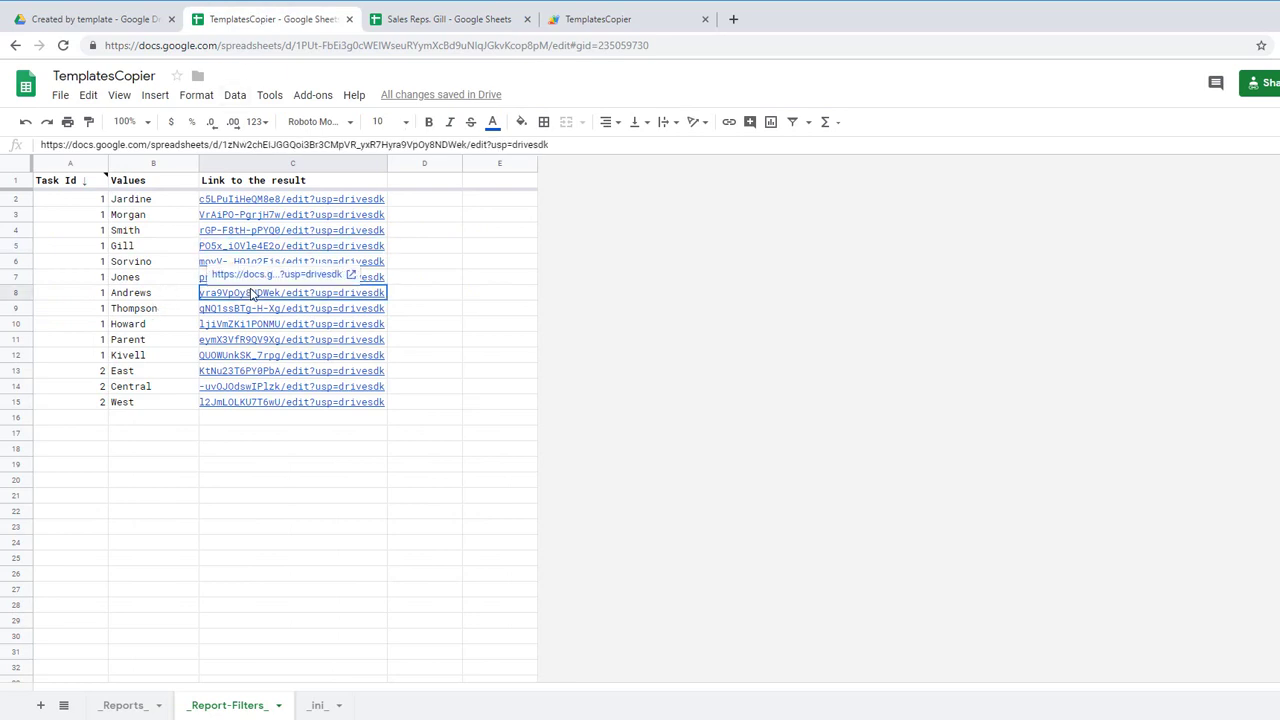
pyautogui.click(268, 274)
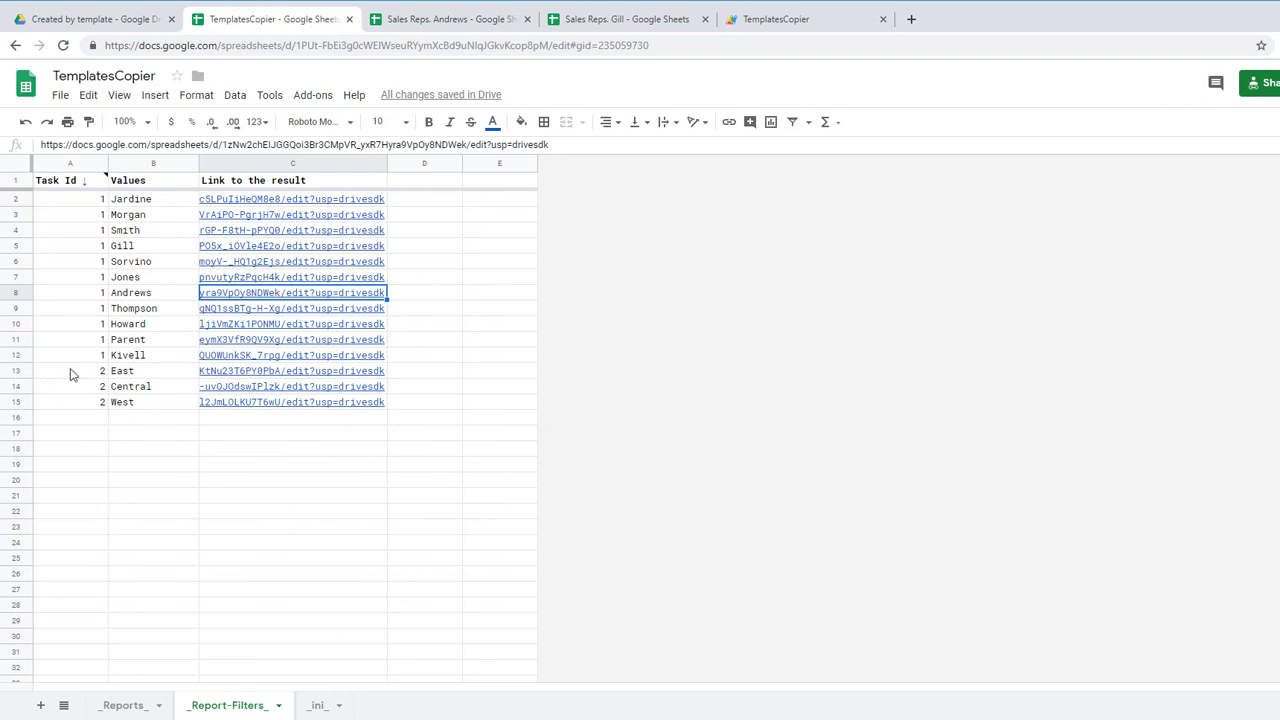
# Step: Check task 2's region rows and open the Central region report link from C14
pyautogui.click(74, 373)
pyautogui.keyDown('shift'); pyautogui.click(78, 404); pyautogui.keyUp('shift')
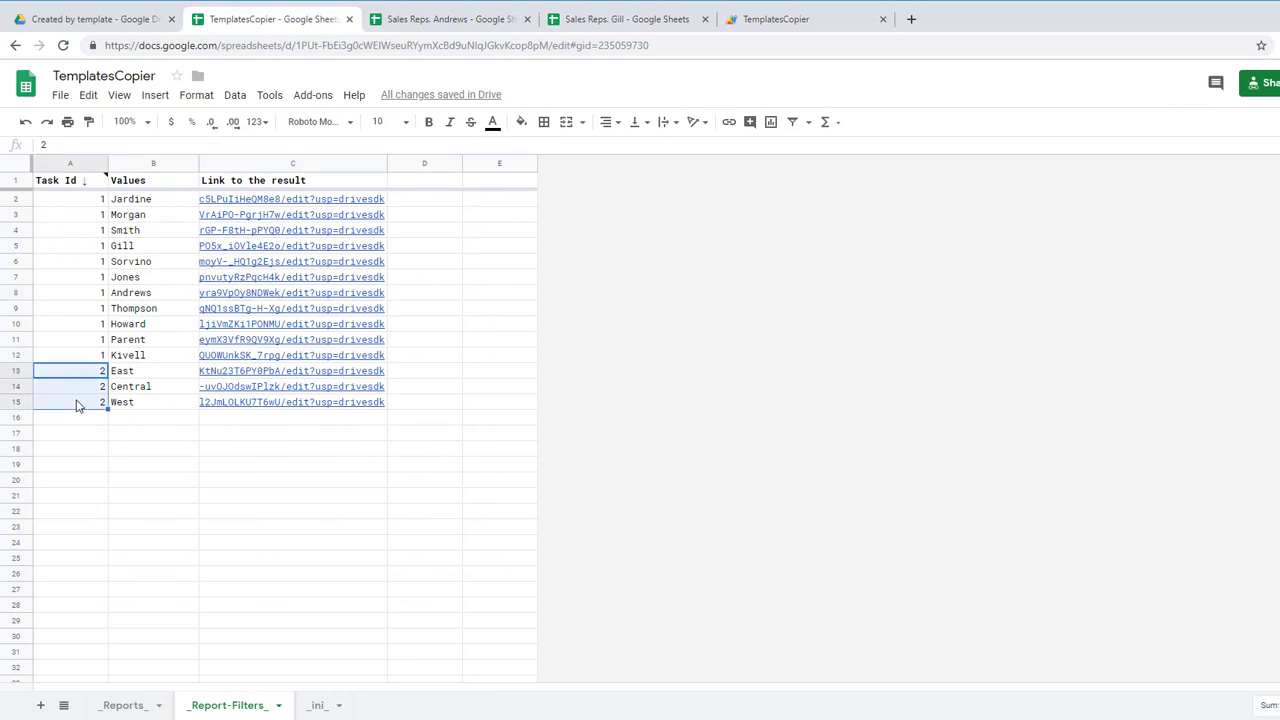
pyautogui.click(157, 375)
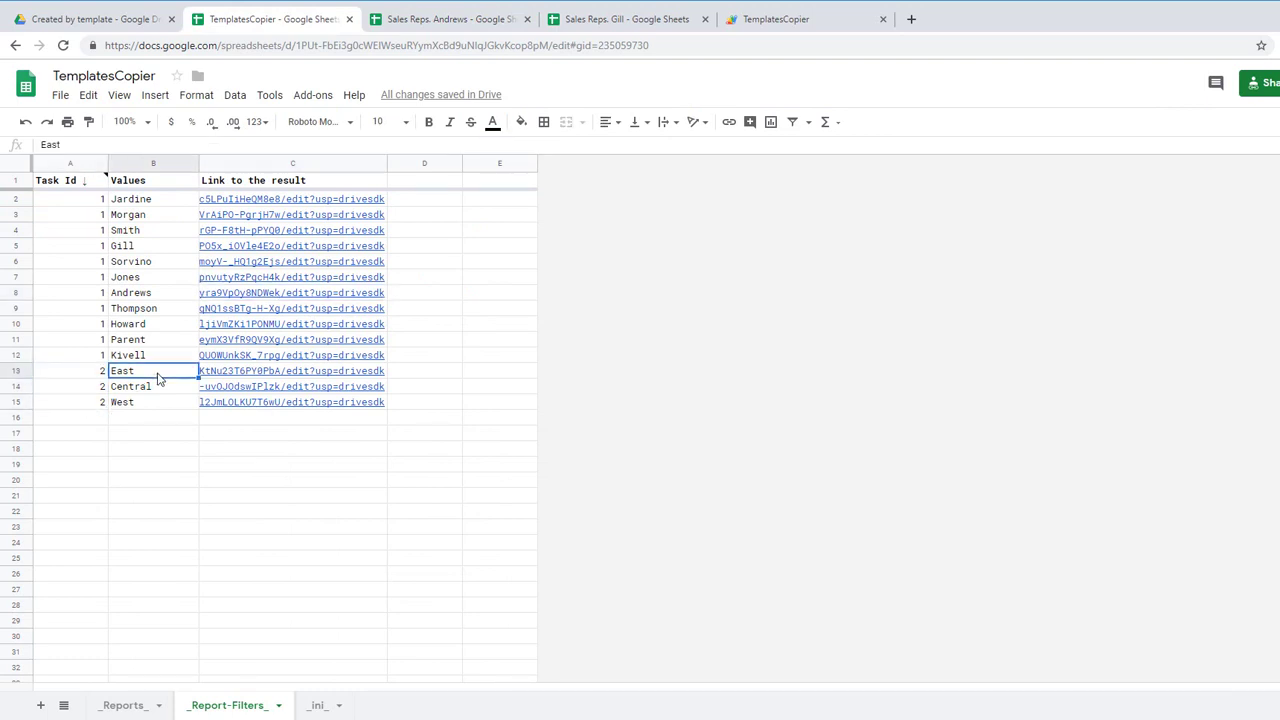
pyautogui.click(225, 393)
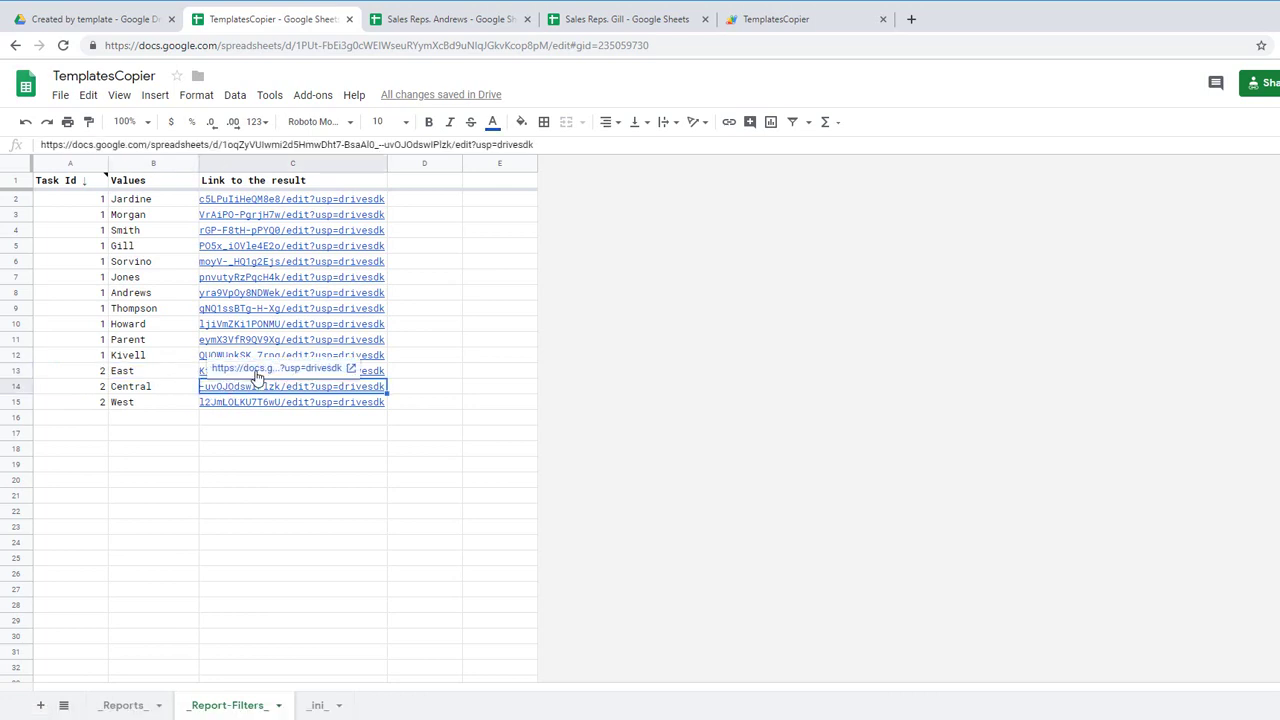
pyautogui.click(257, 370)
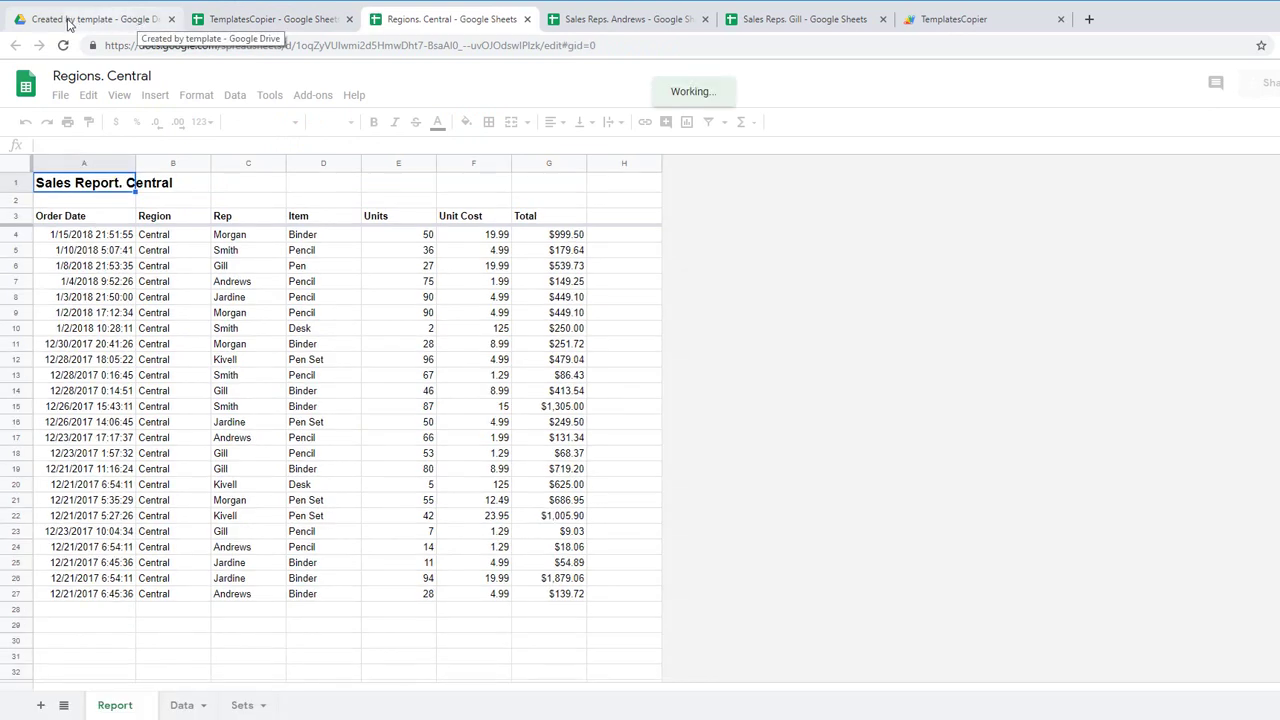
# Step: Reload Created by template to list all fourteen region and sales rep reports, then select Sales Report Template #1
pyautogui.click(90, 25)
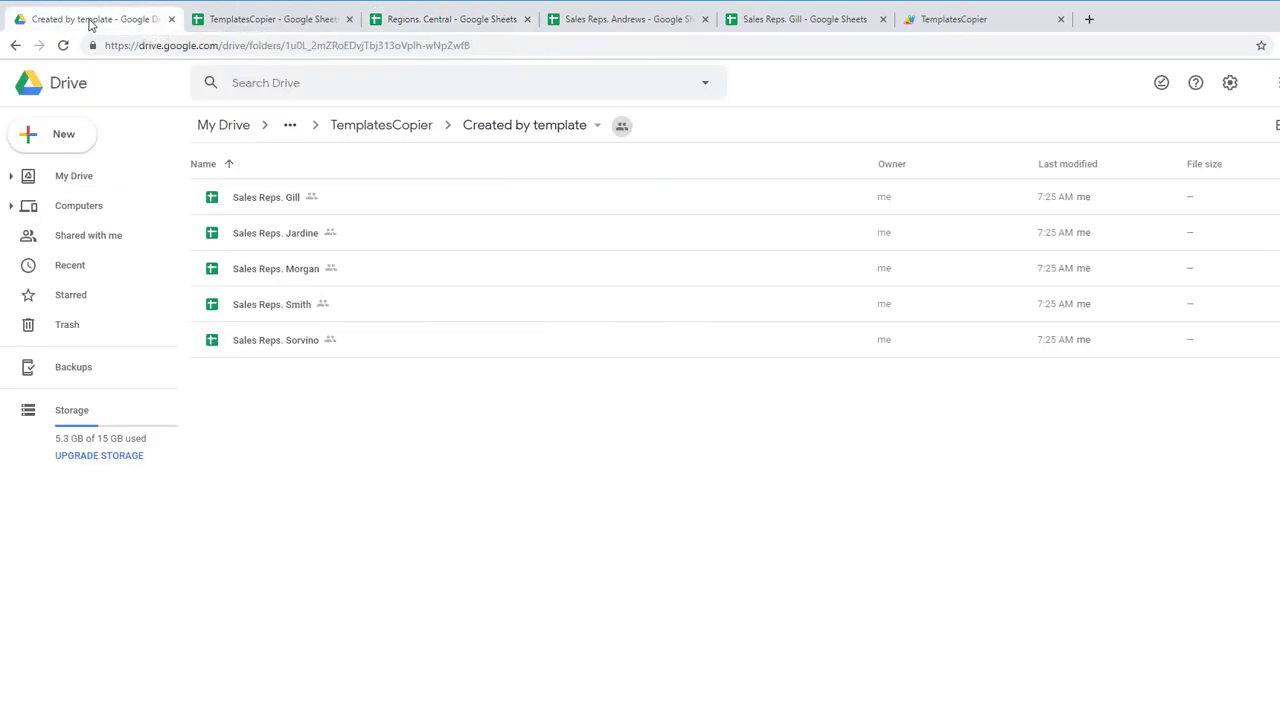
pyautogui.click(62, 45)
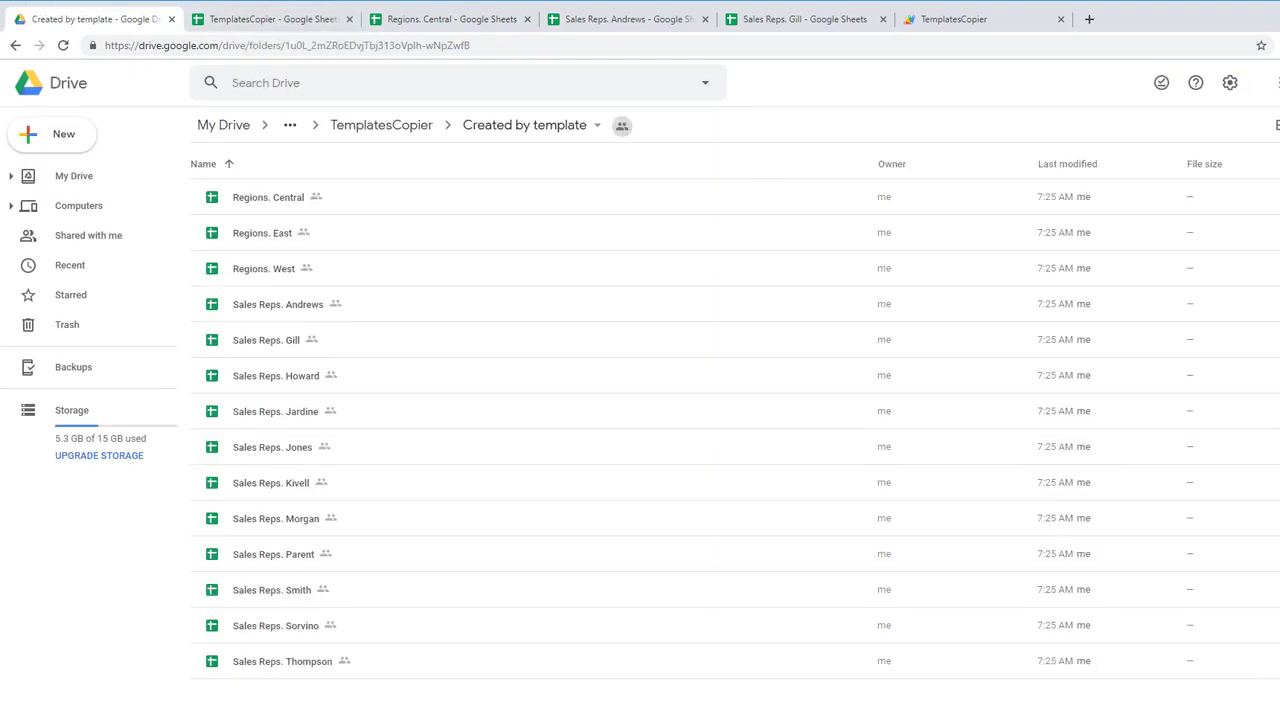
pyautogui.click(262, 203)
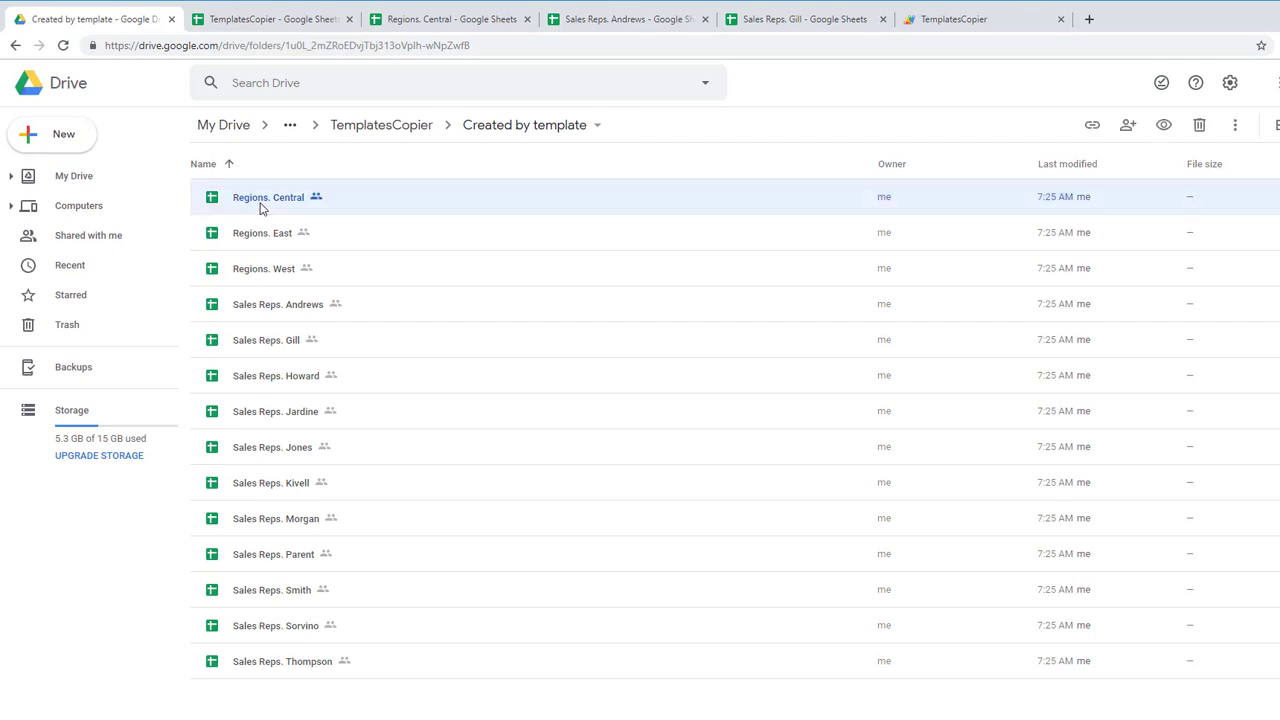
pyautogui.keyDown('shift'); pyautogui.click(248, 283); pyautogui.keyUp('shift')
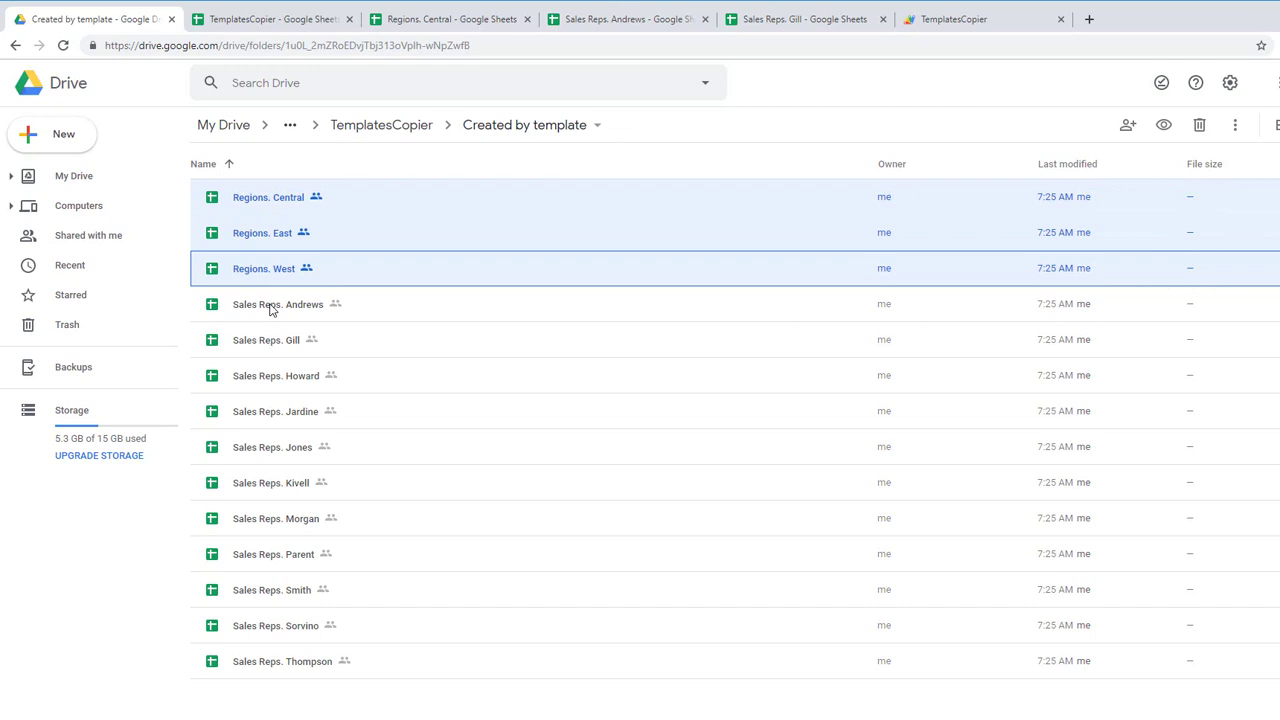
pyautogui.click(270, 310)
pyautogui.keyDown('shift'); pyautogui.click(268, 665); pyautogui.keyUp('shift')
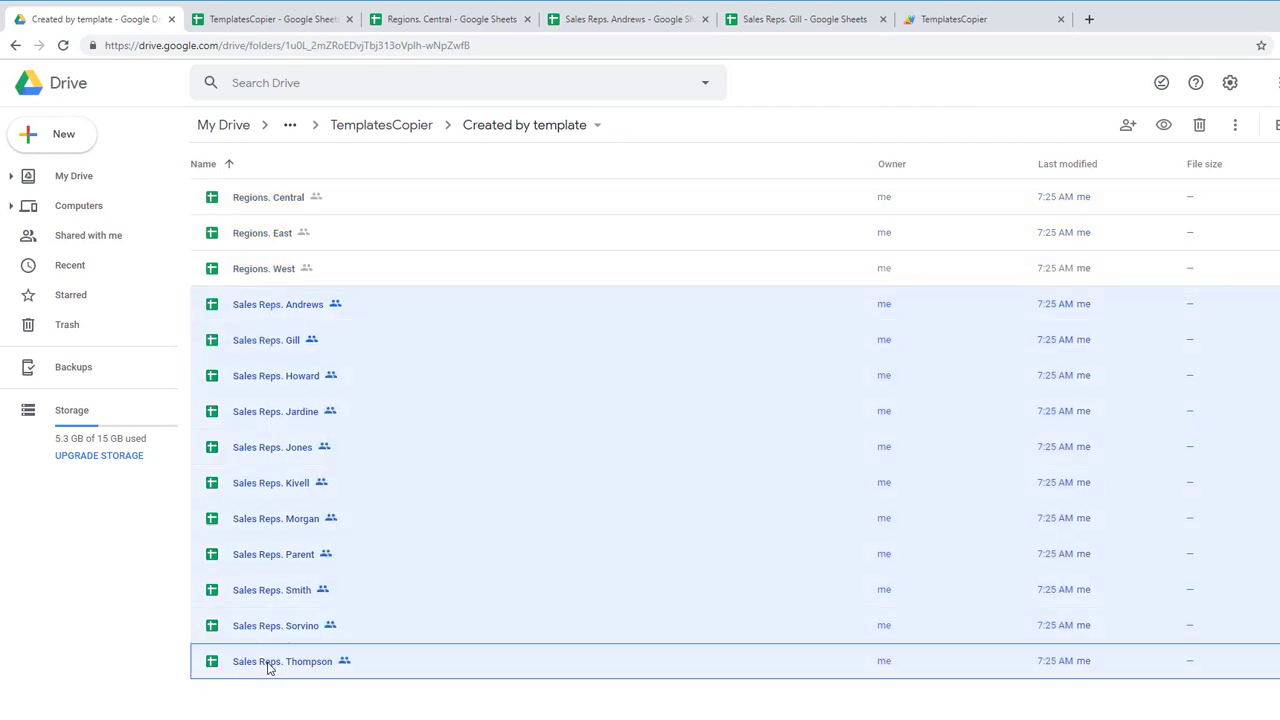
pyautogui.click(379, 129)
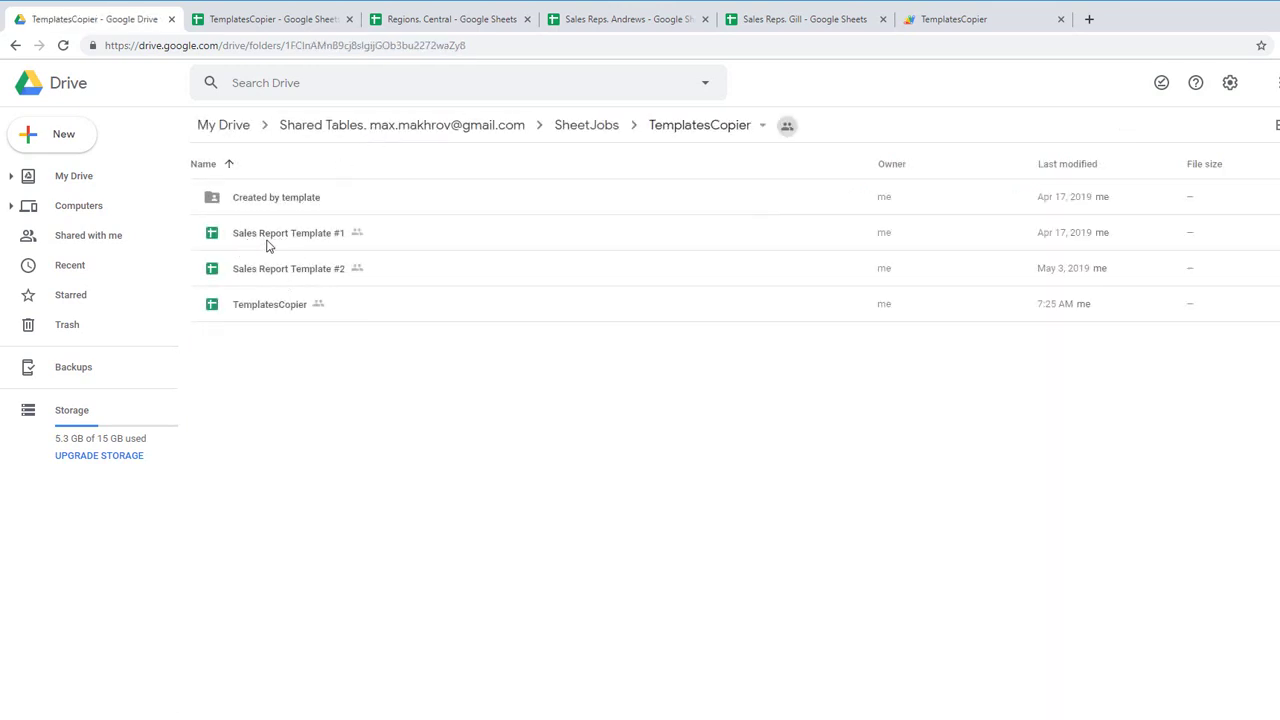
pyautogui.click(267, 247)
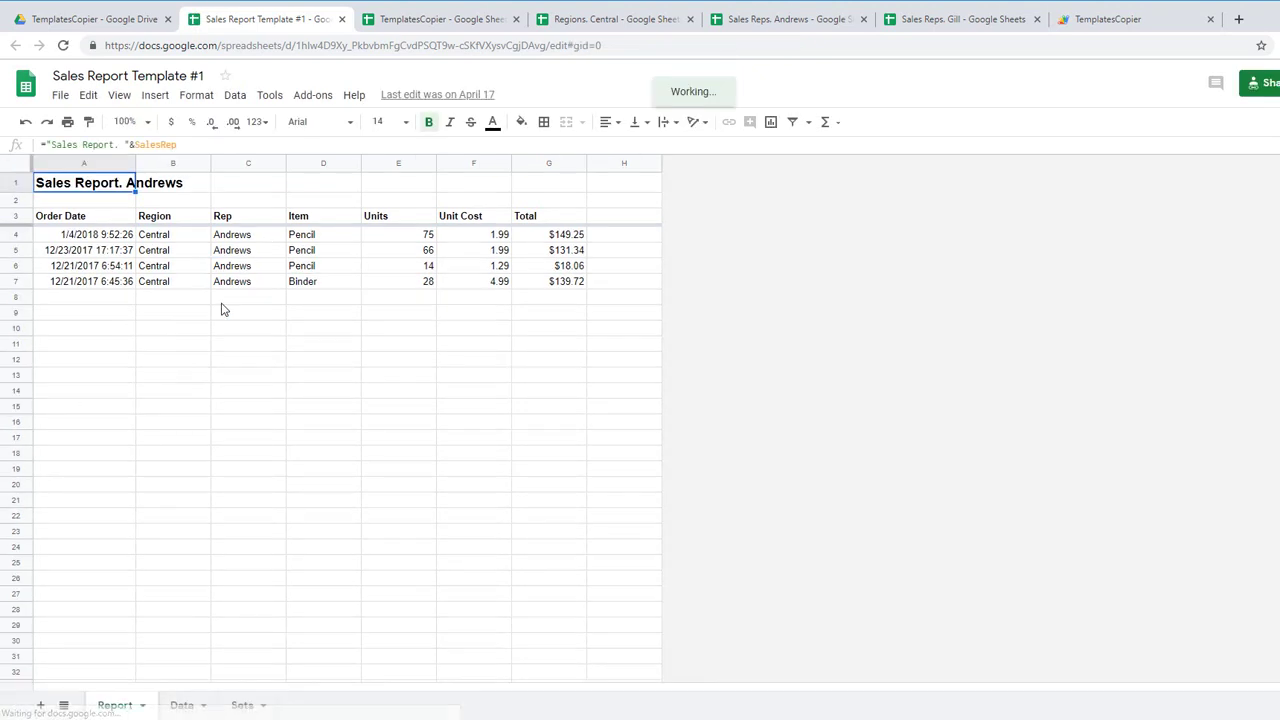
# Step: Browse the Data sheet's orders from top to bottom and its Rep column
pyautogui.click(183, 706)
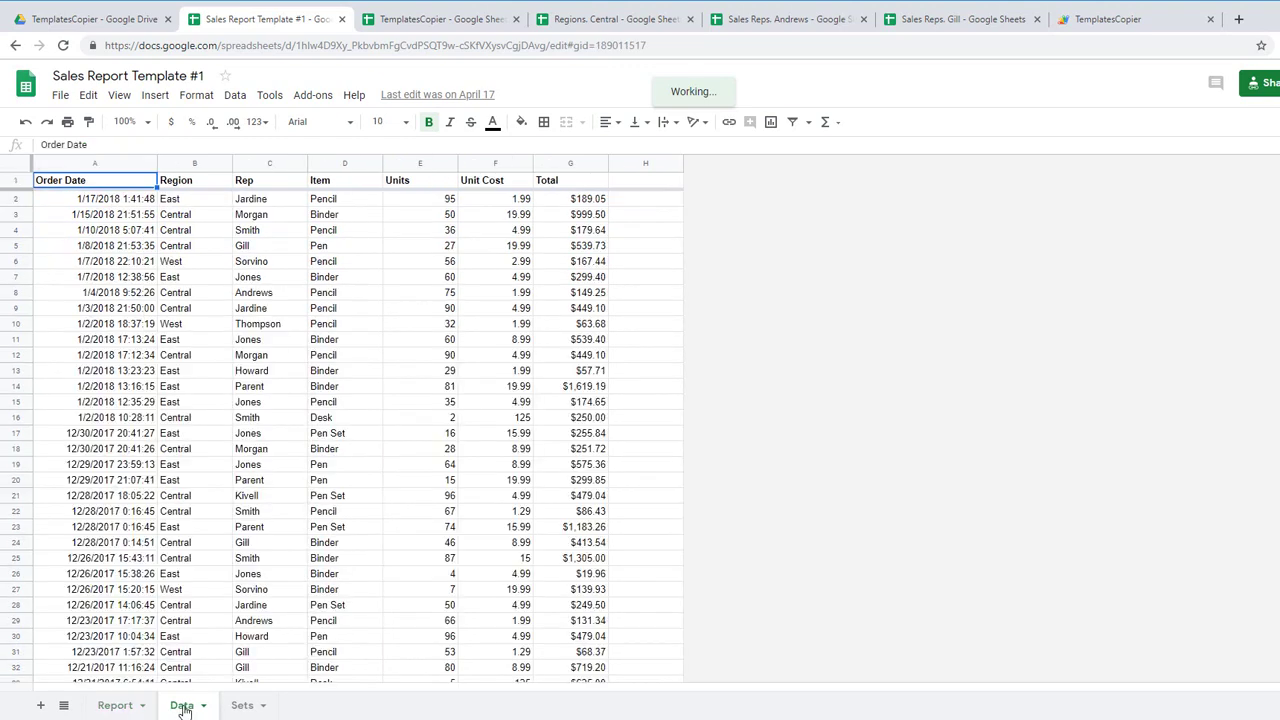
pyautogui.click(73, 250)
pyautogui.hotkey('ctrl', 'Down')
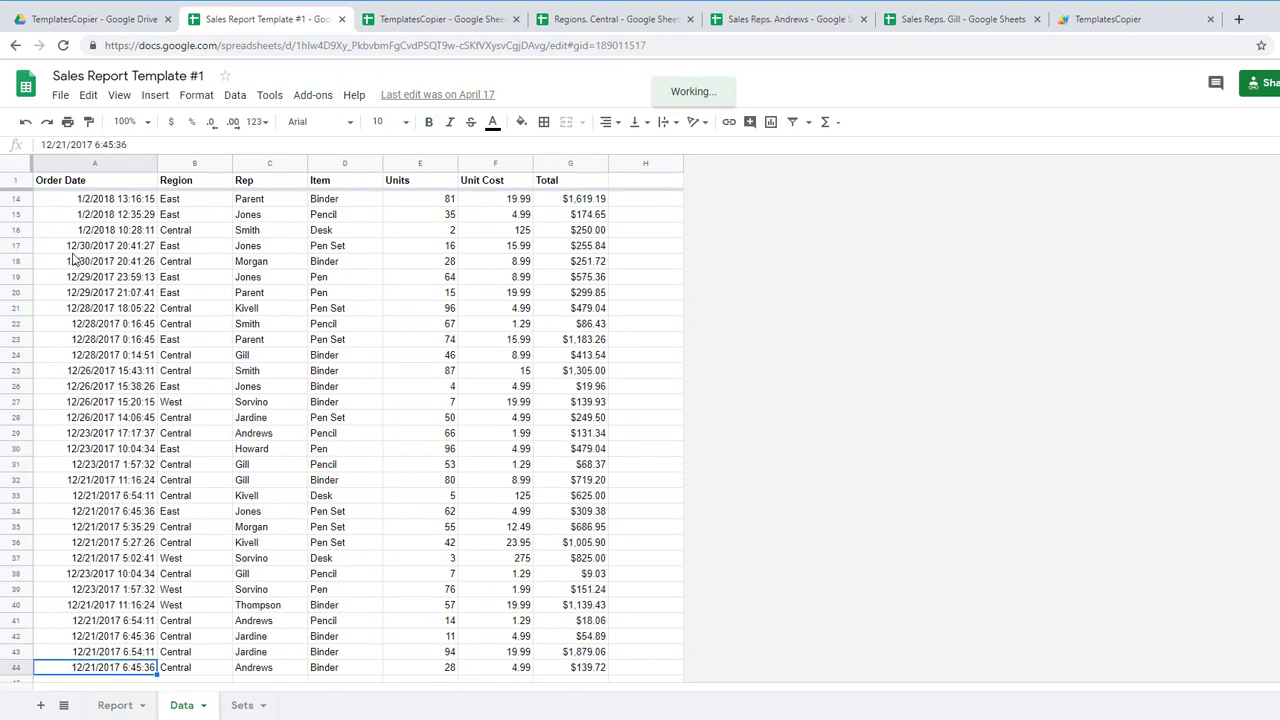
pyautogui.hotkey('ctrl', 'Up')
pyautogui.press('Right')
pyautogui.press('Right')
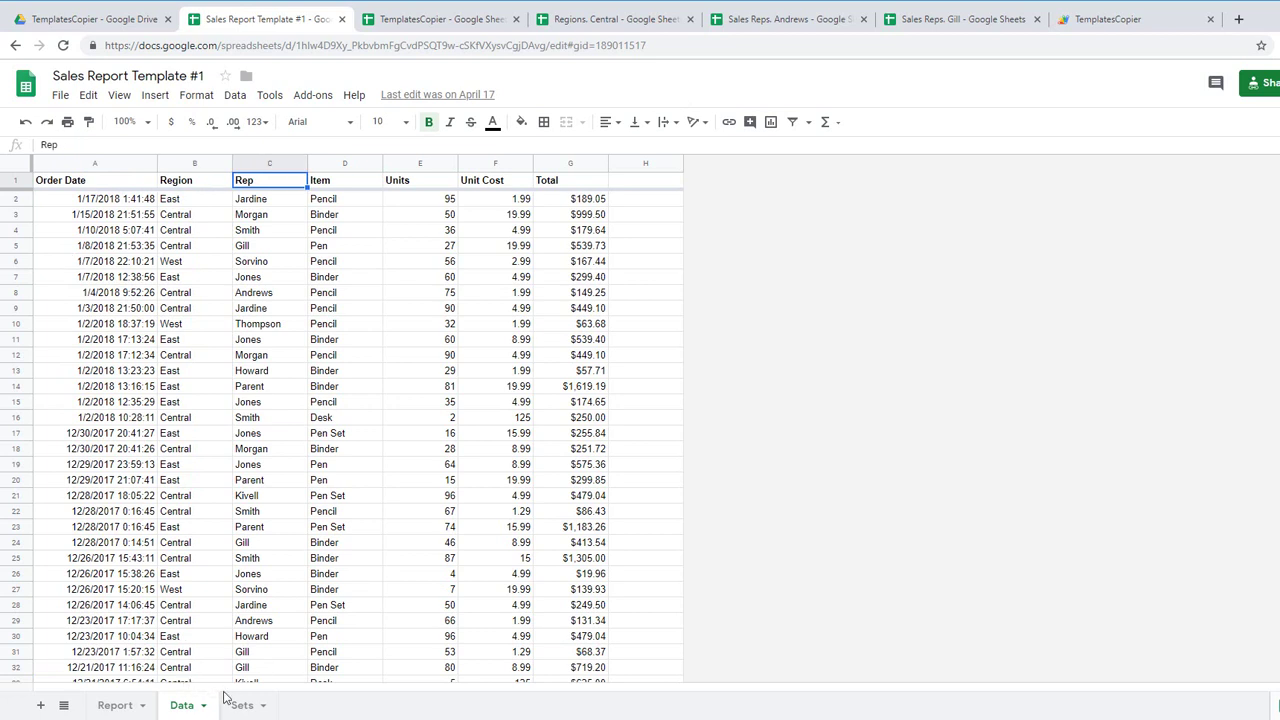
# Step: Confirm in Named ranges that SalesRep points to Sets!B1, holding Andrews
pyautogui.click(242, 705)
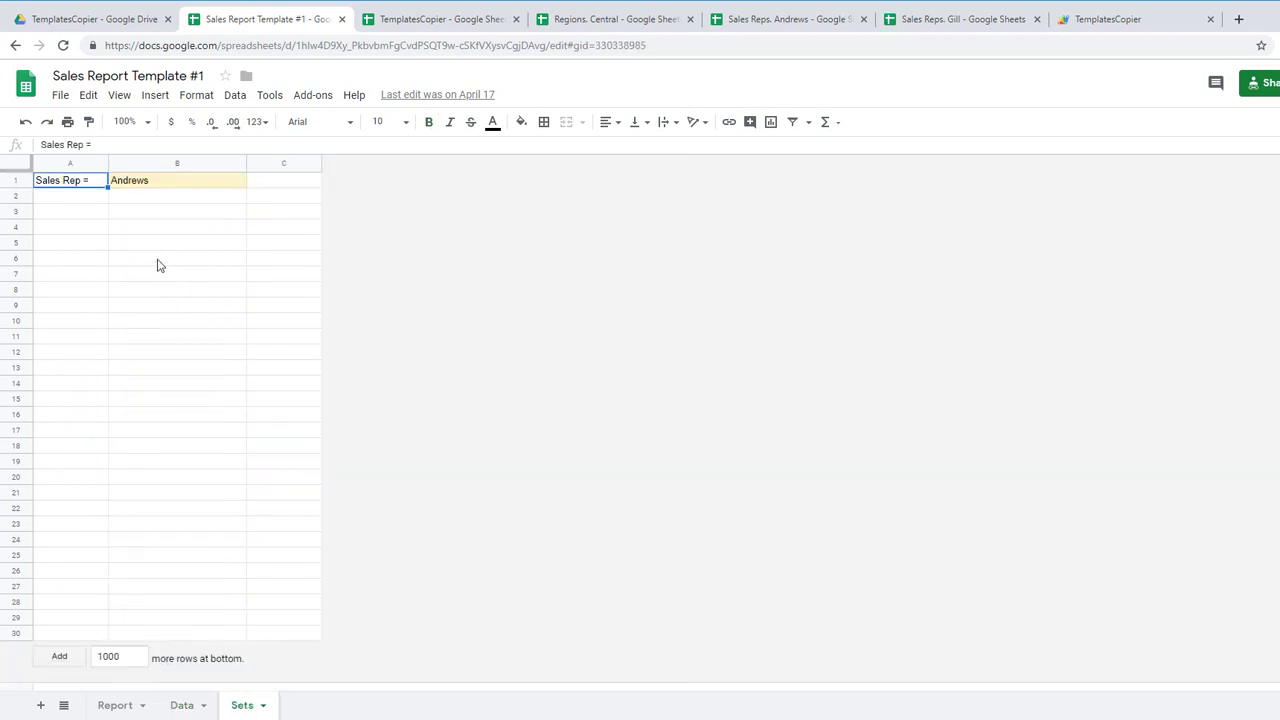
pyautogui.click(178, 183)
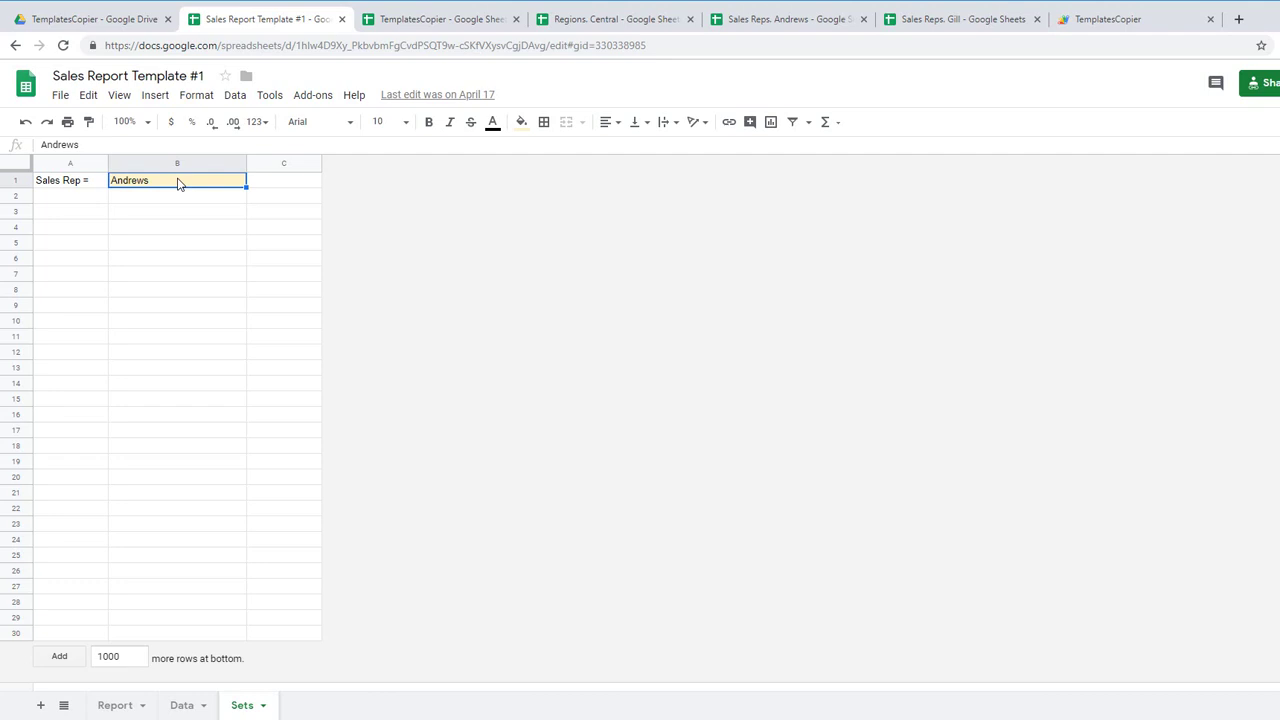
pyautogui.click(233, 98)
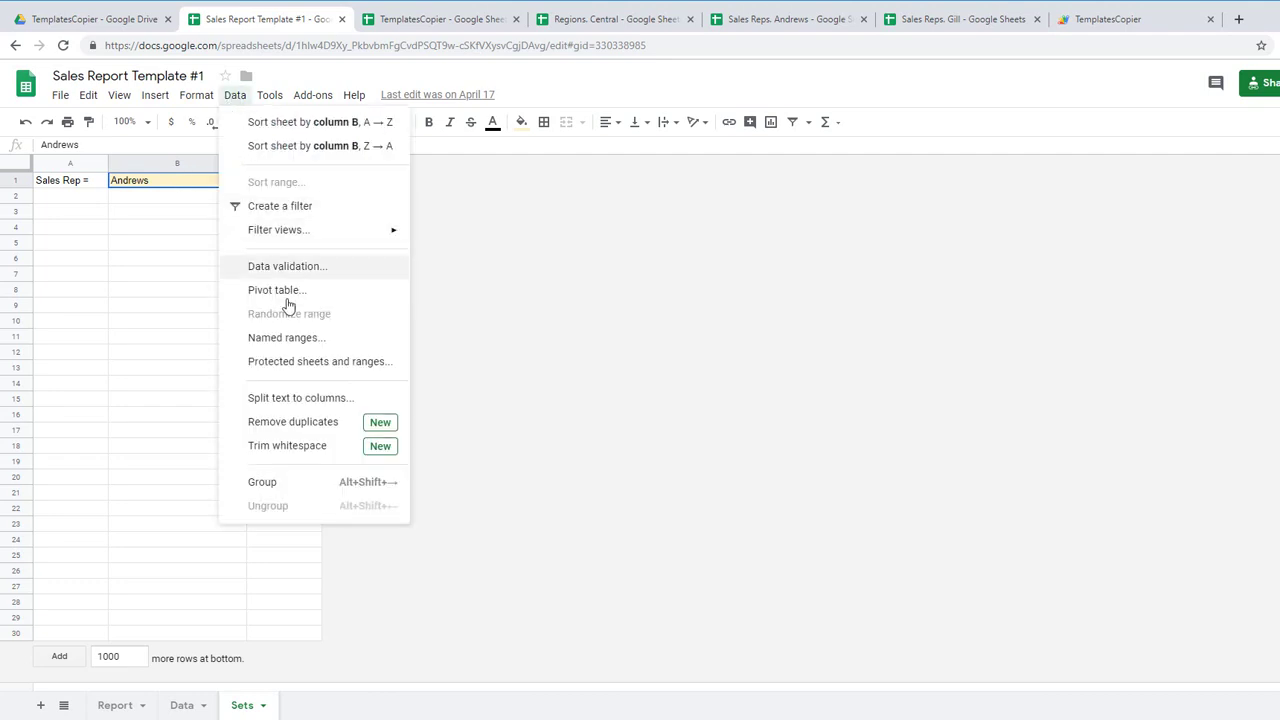
pyautogui.click(299, 341)
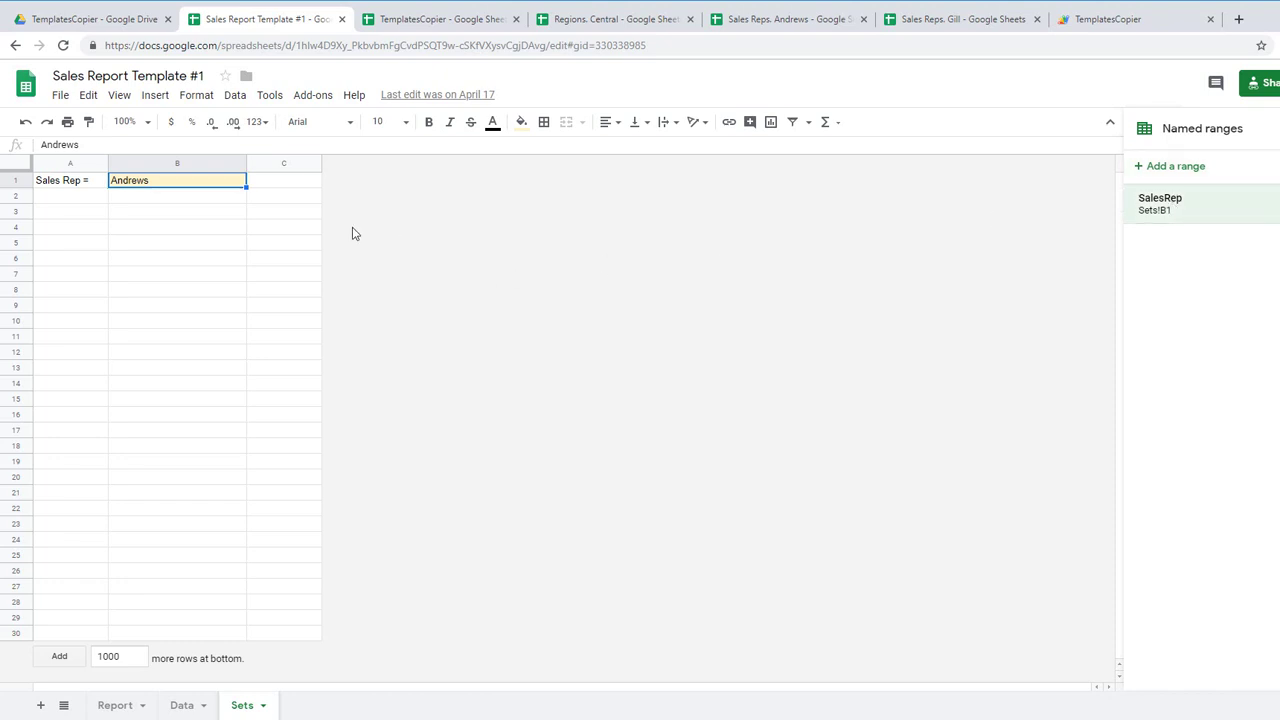
pyautogui.click(1268, 128)
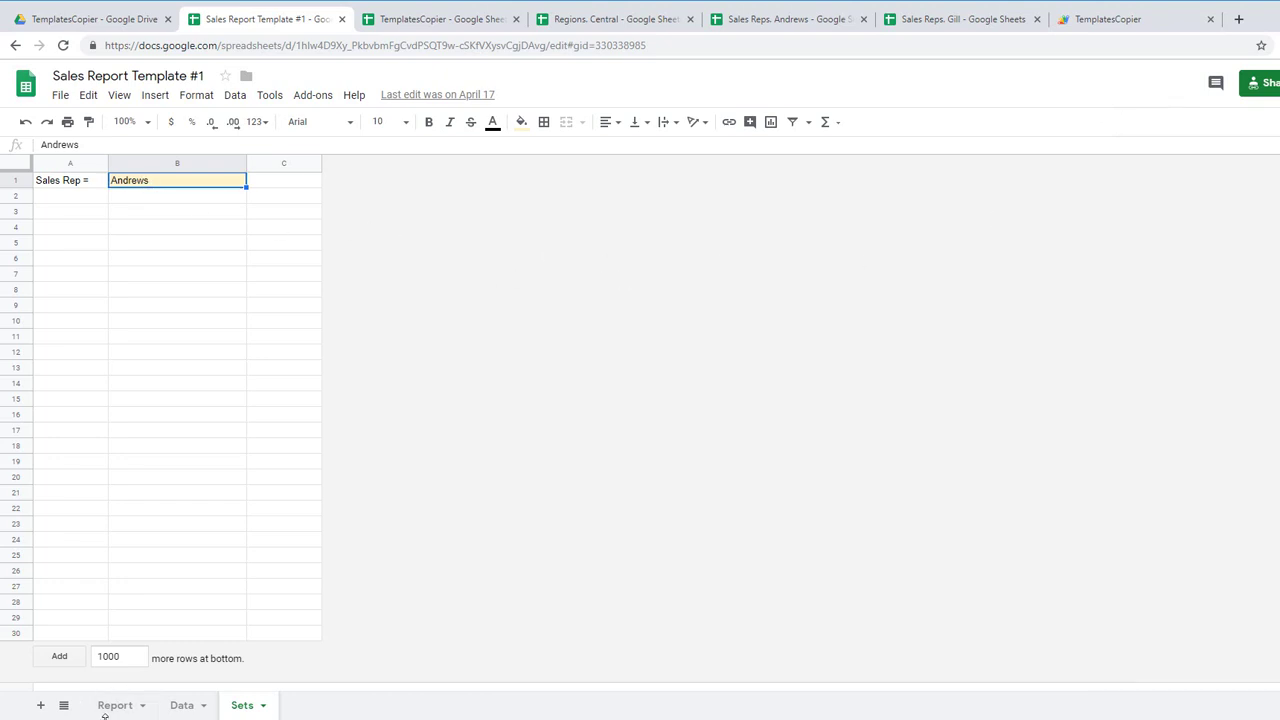
# Step: Inspect the QUERY formula in A3 on the Report sheet
pyautogui.click(115, 705)
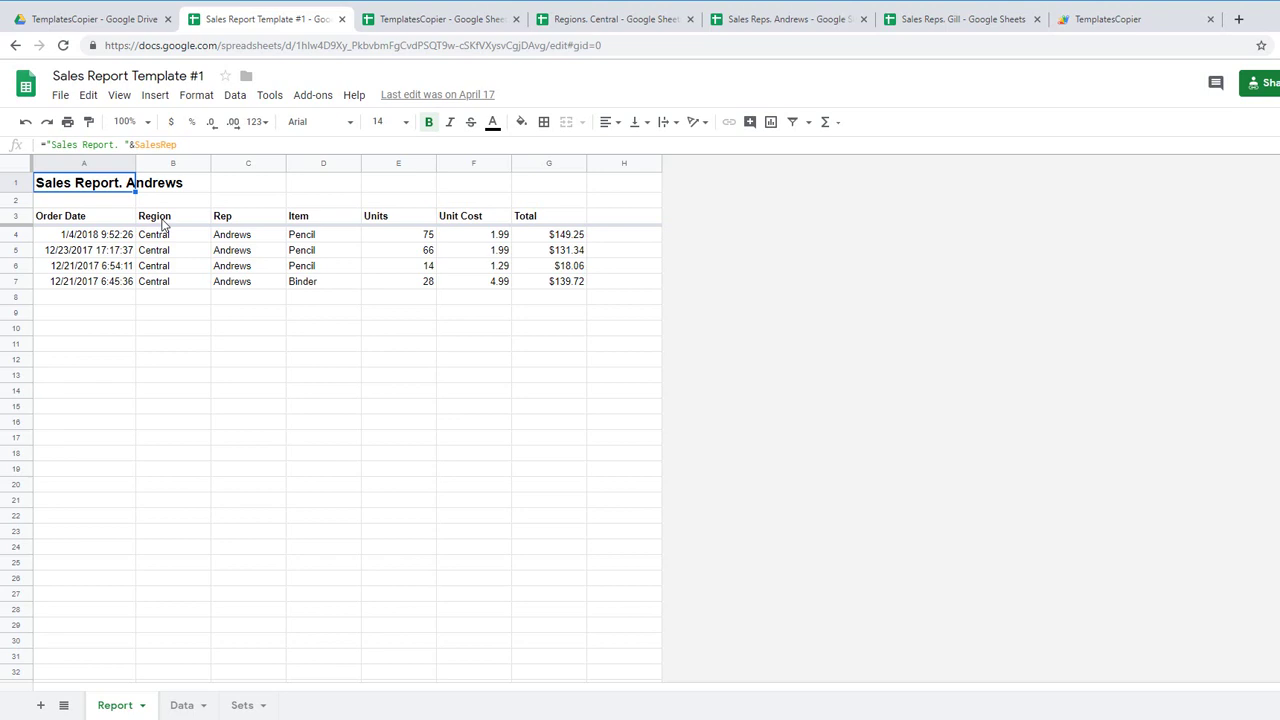
pyautogui.click(89, 222)
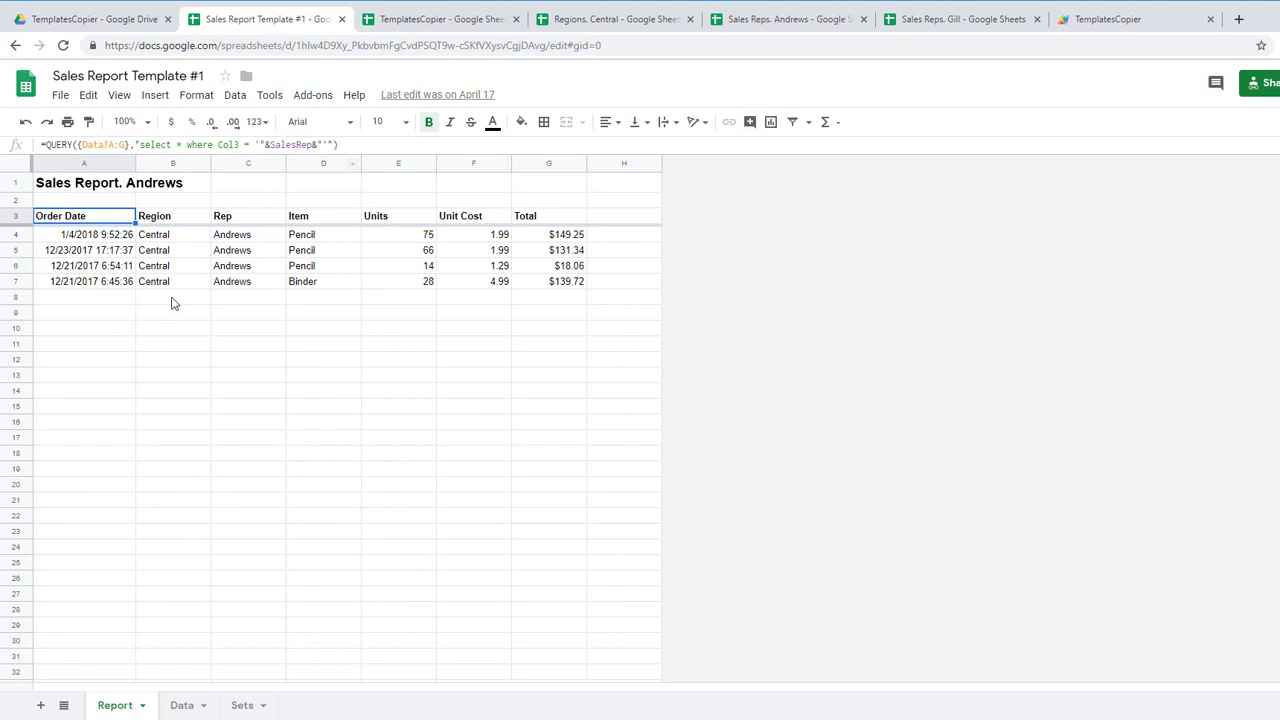
pyautogui.press('Right')
pyautogui.press('Right')
pyautogui.press('Right')
pyautogui.press('Right')
pyautogui.press('Right')
pyautogui.press('Right')
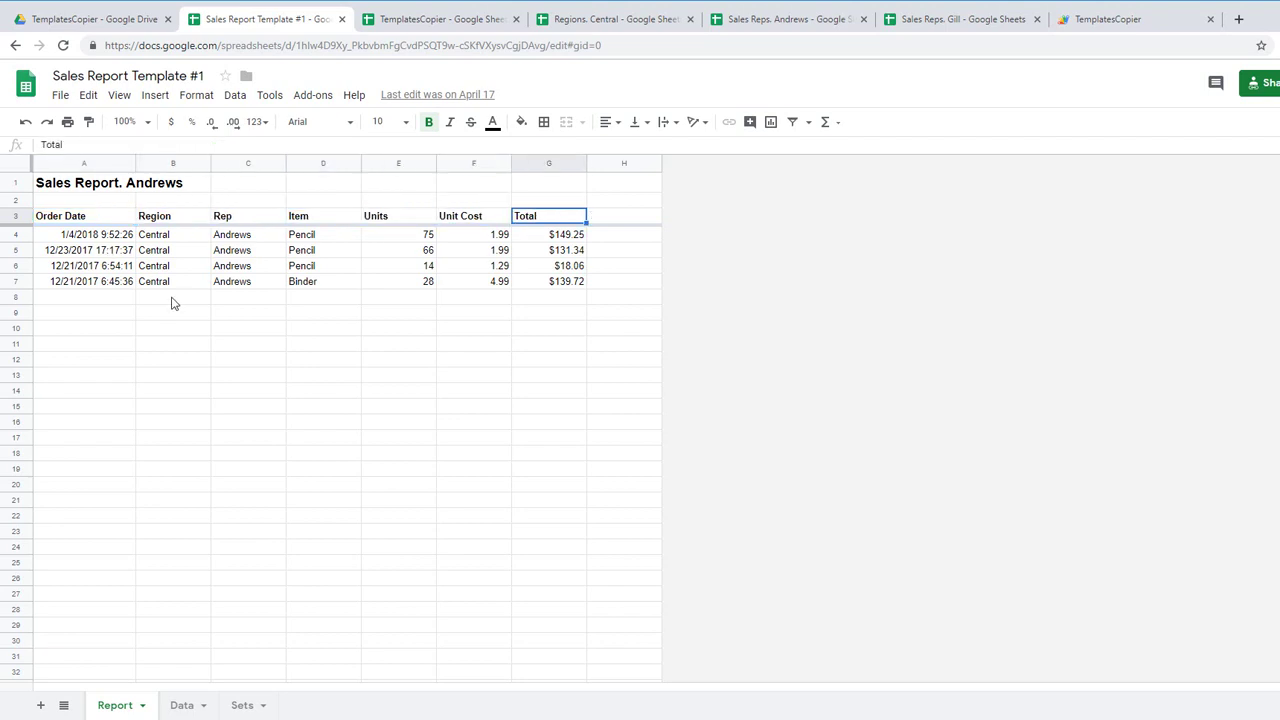
# Step: Copy Howard from Data into Sets!B1 and view the resulting Sales Report. Howard
pyautogui.click(182, 706)
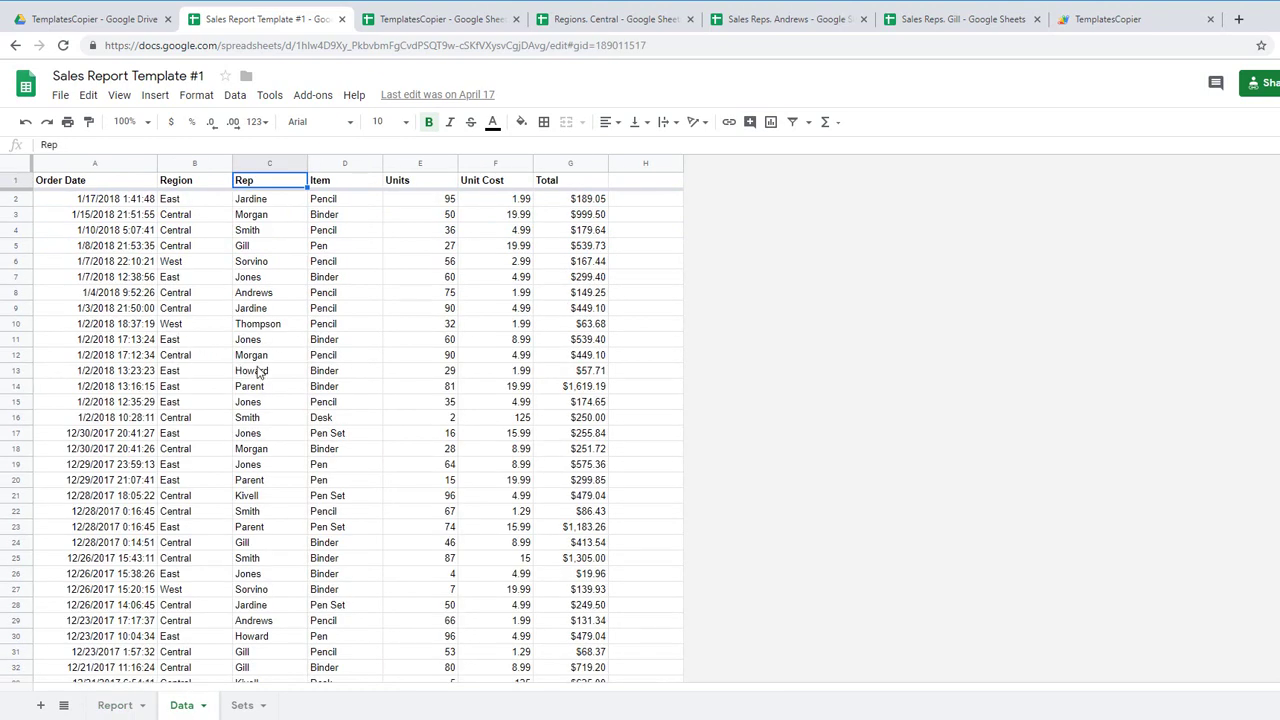
pyautogui.click(257, 368)
pyautogui.hotkey('ctrl', 'c')
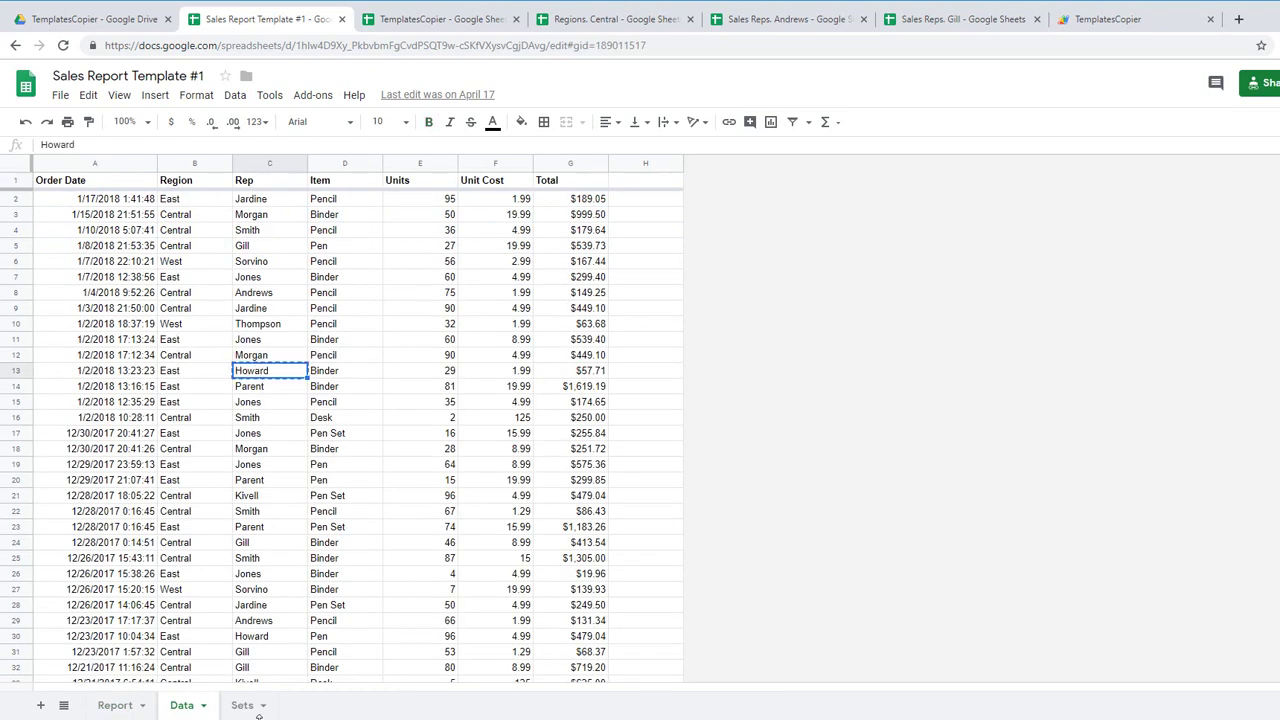
pyautogui.click(250, 708)
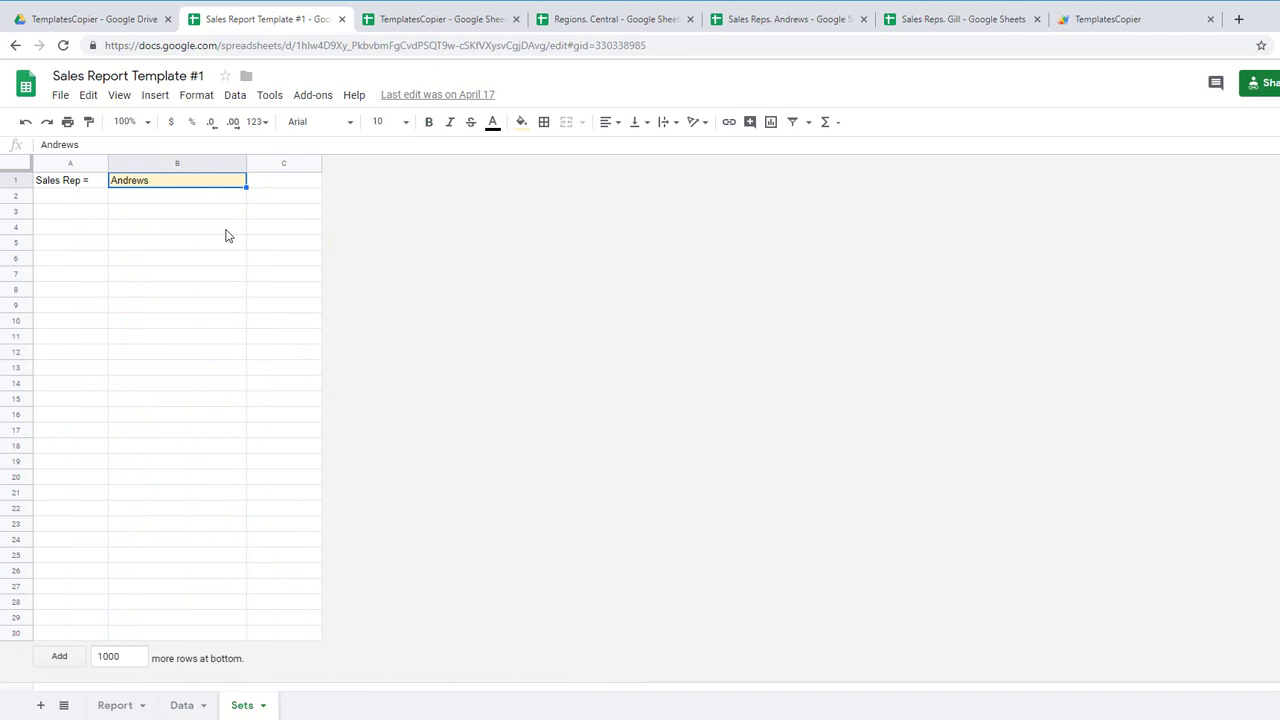
pyautogui.hotkey('ctrl', 'v')
pyautogui.click(115, 706)
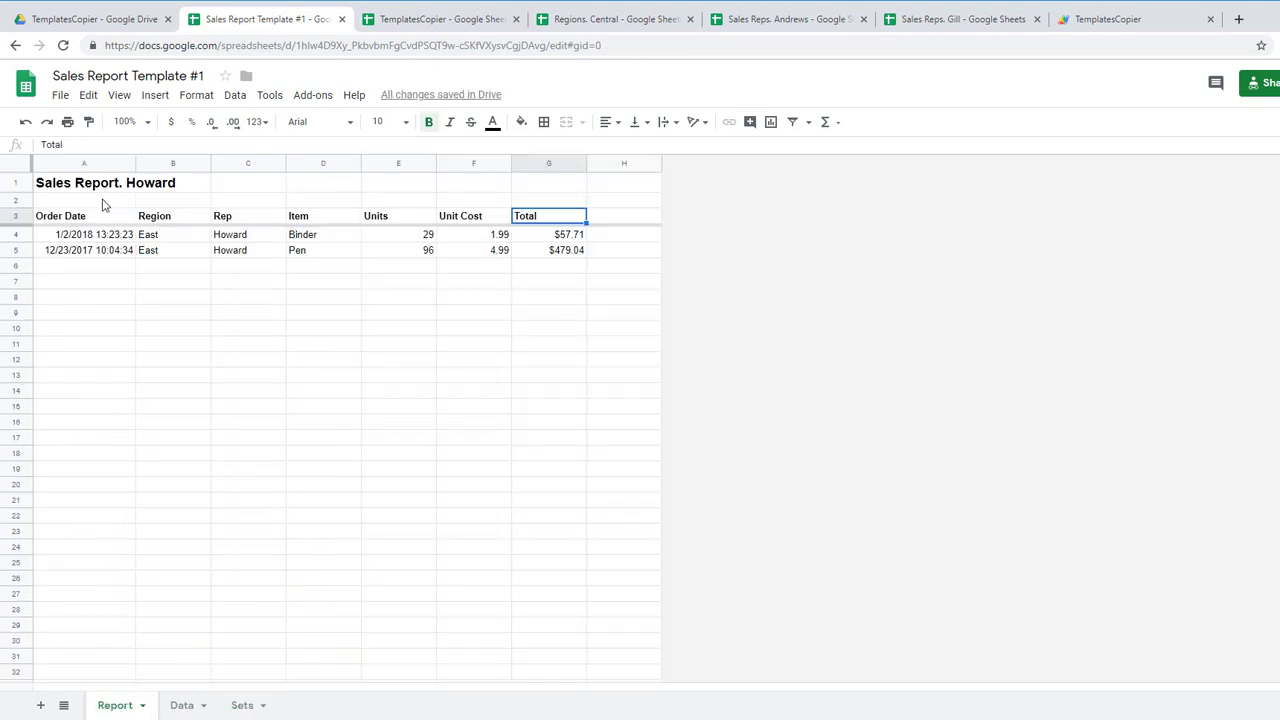
pyautogui.click(234, 238)
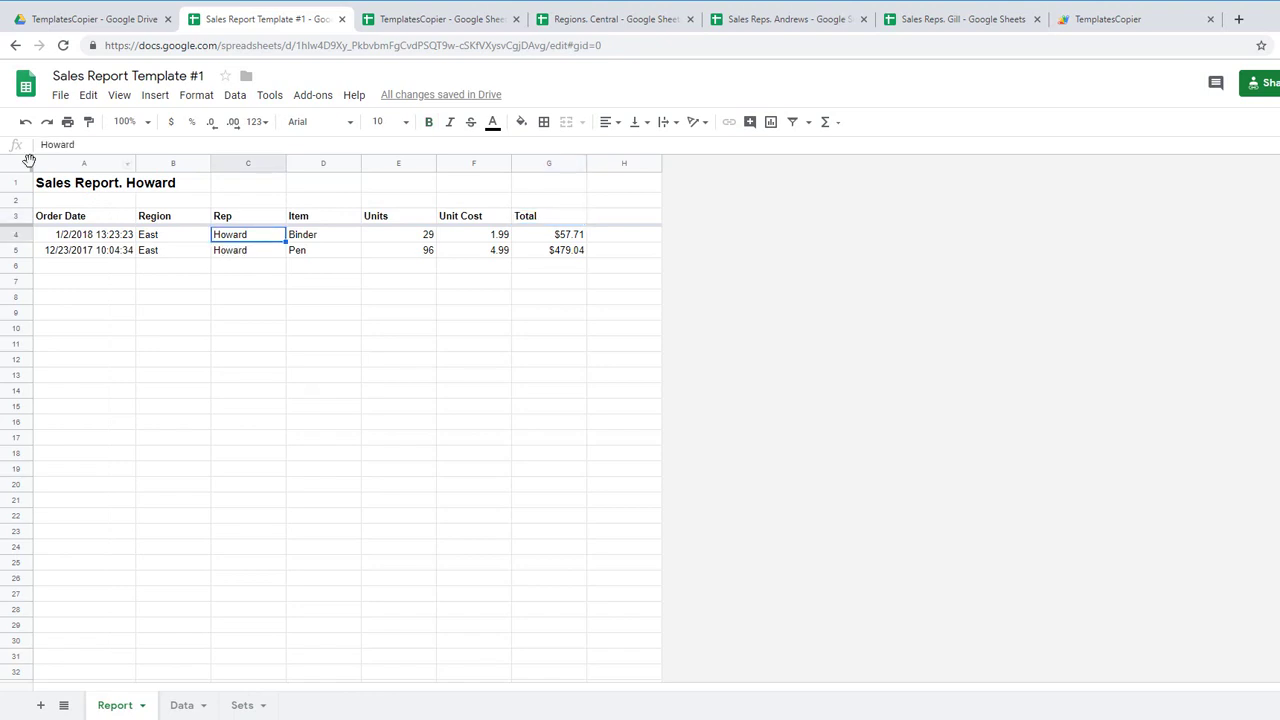
pyautogui.click(80, 187)
pyautogui.click(112, 304)
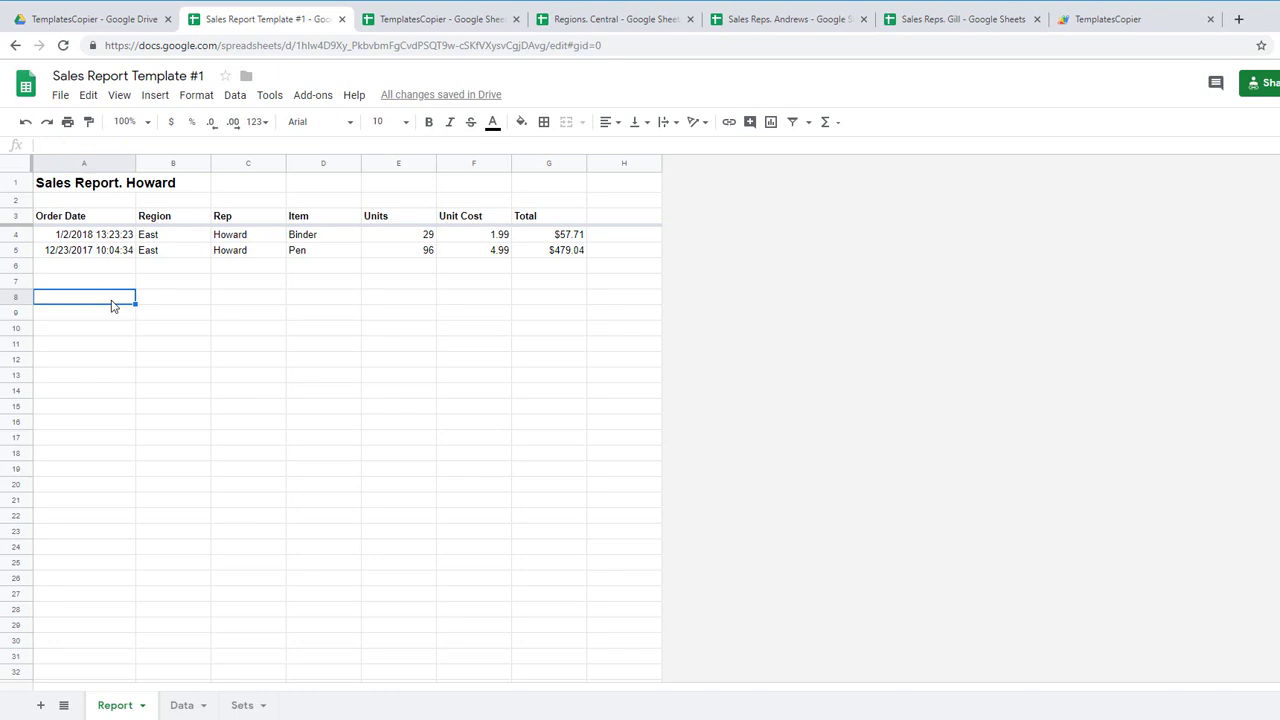
# Step: Open Sales Report Template #2 and examine its A3 QUERY over Data!A:G without changing it
pyautogui.click(342, 19)
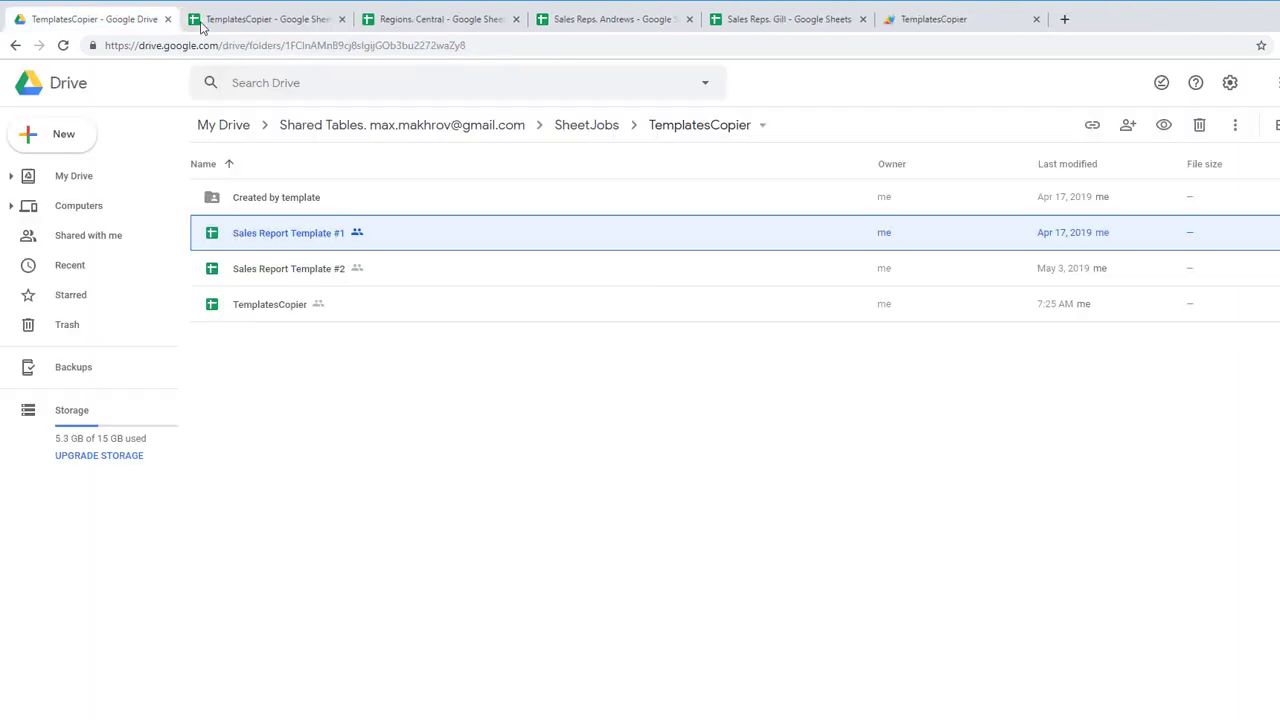
pyautogui.doubleClick(286, 277)
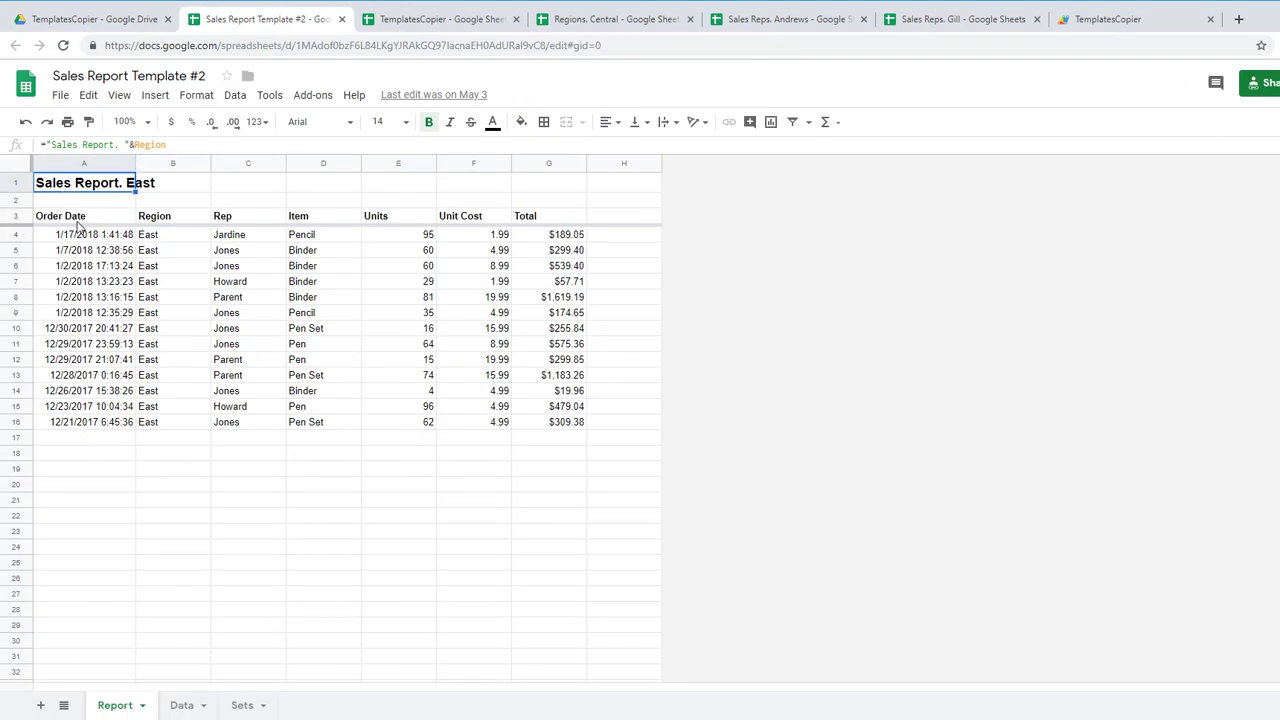
pyautogui.click(78, 220)
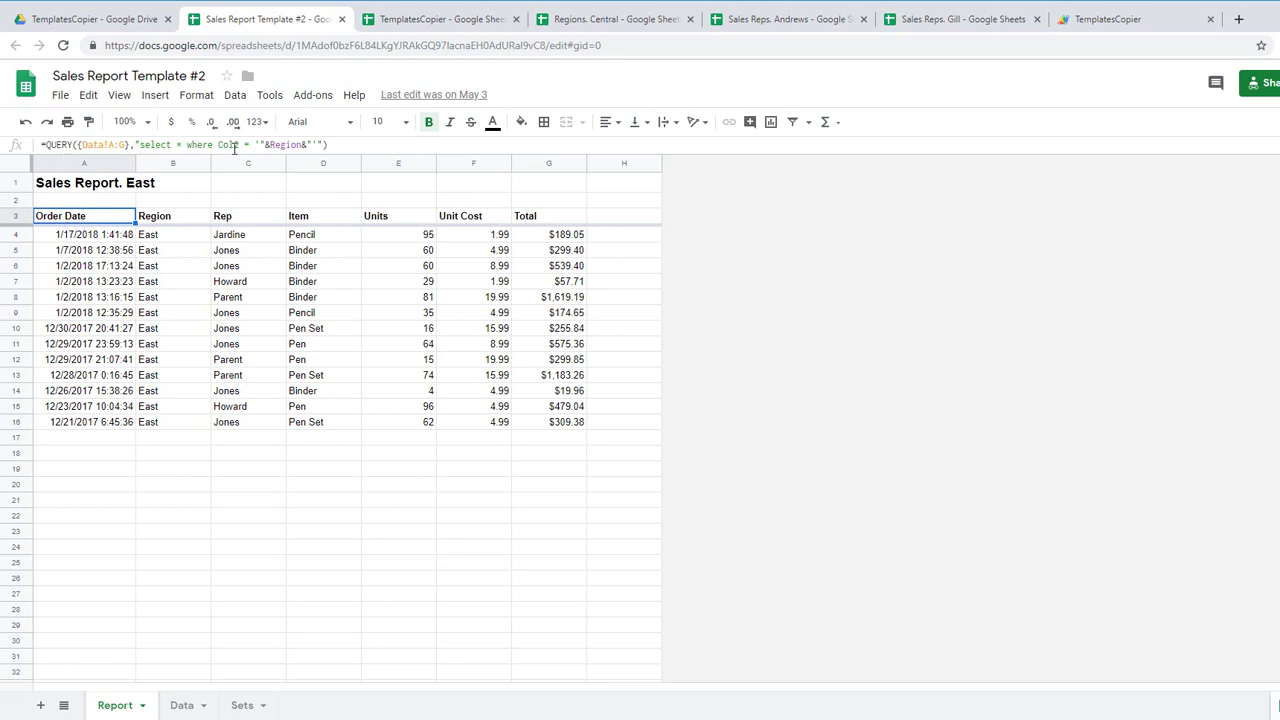
pyautogui.click(180, 145)
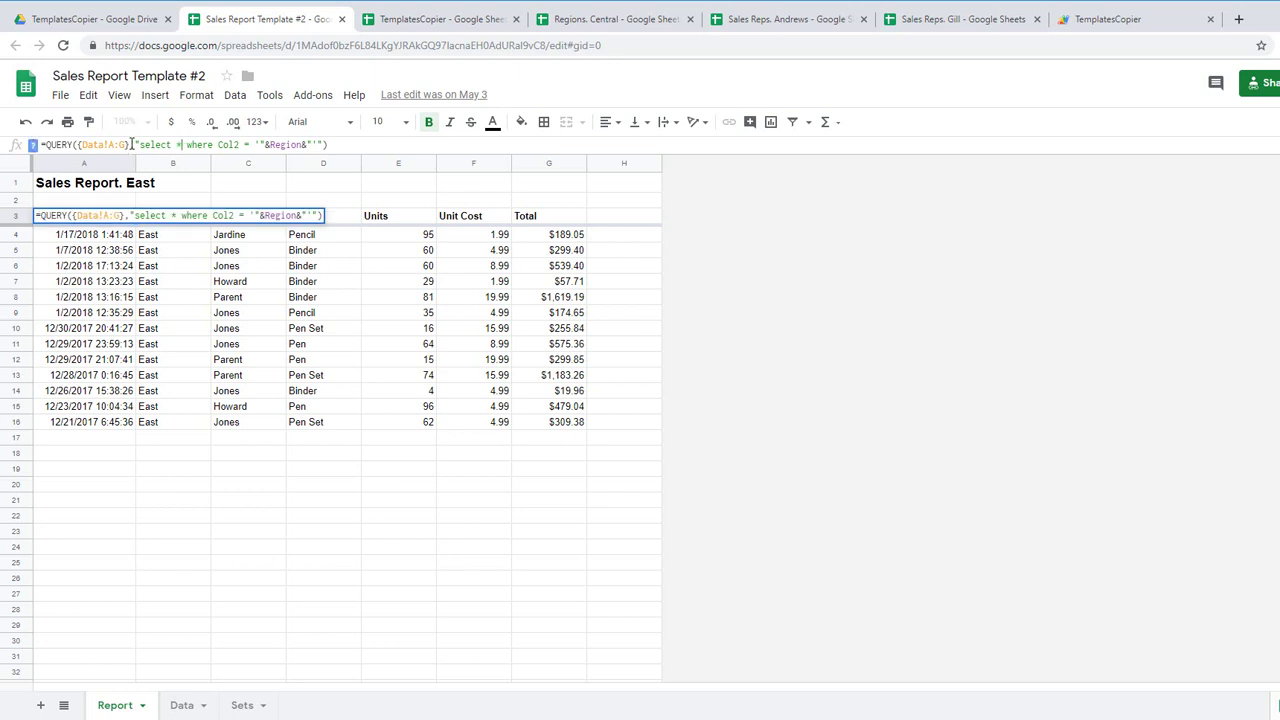
pyautogui.moveTo(130, 145); pyautogui.dragTo(78, 145)
pyautogui.click(78, 145)
pyautogui.click(128, 145)
pyautogui.moveTo(228, 144); pyautogui.dragTo(224, 127)
pyautogui.click(228, 144)
pyautogui.press('Tab')
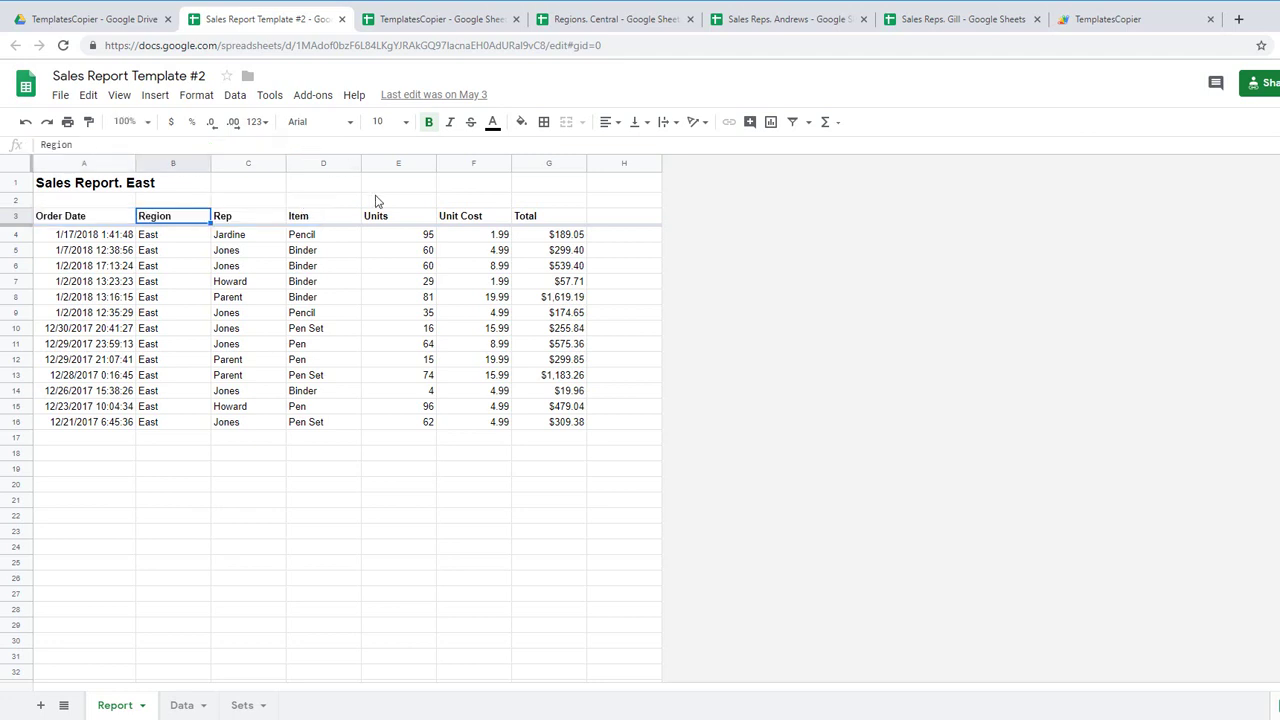
# Step: Check East in Sets!B1, then view the order data on the Data sheet
pyautogui.click(248, 704)
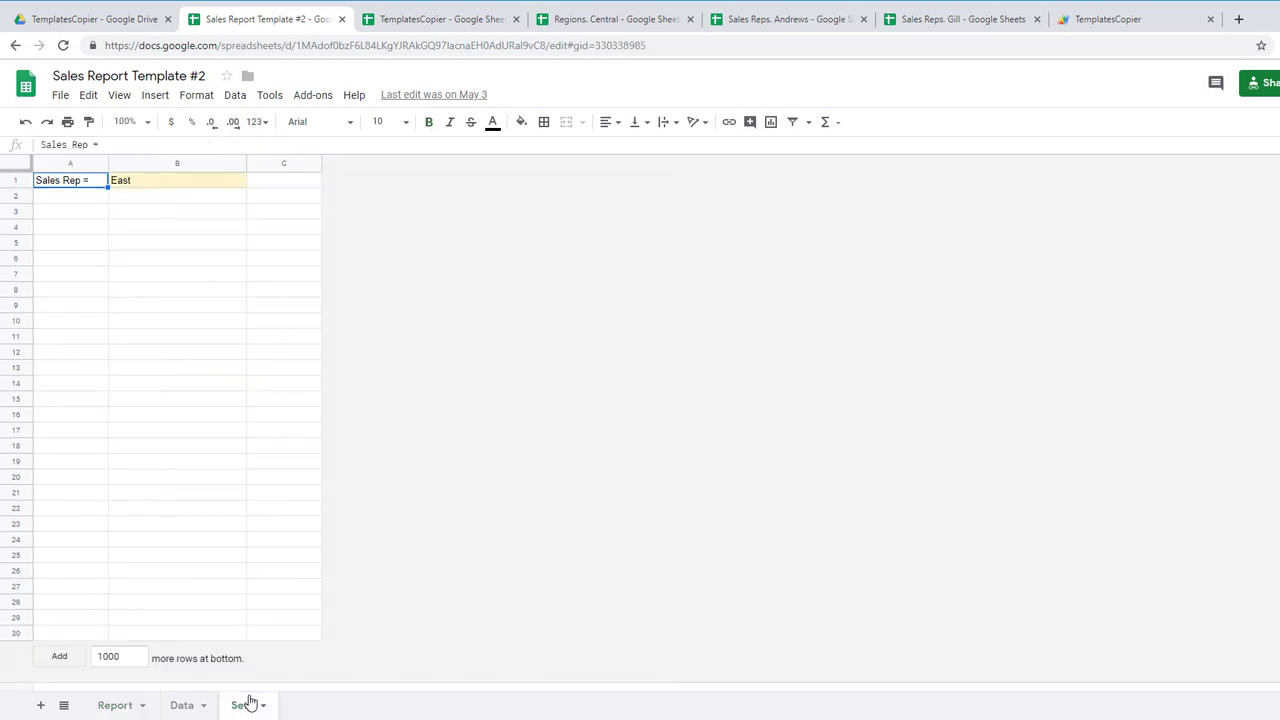
pyautogui.click(186, 184)
pyautogui.click(184, 707)
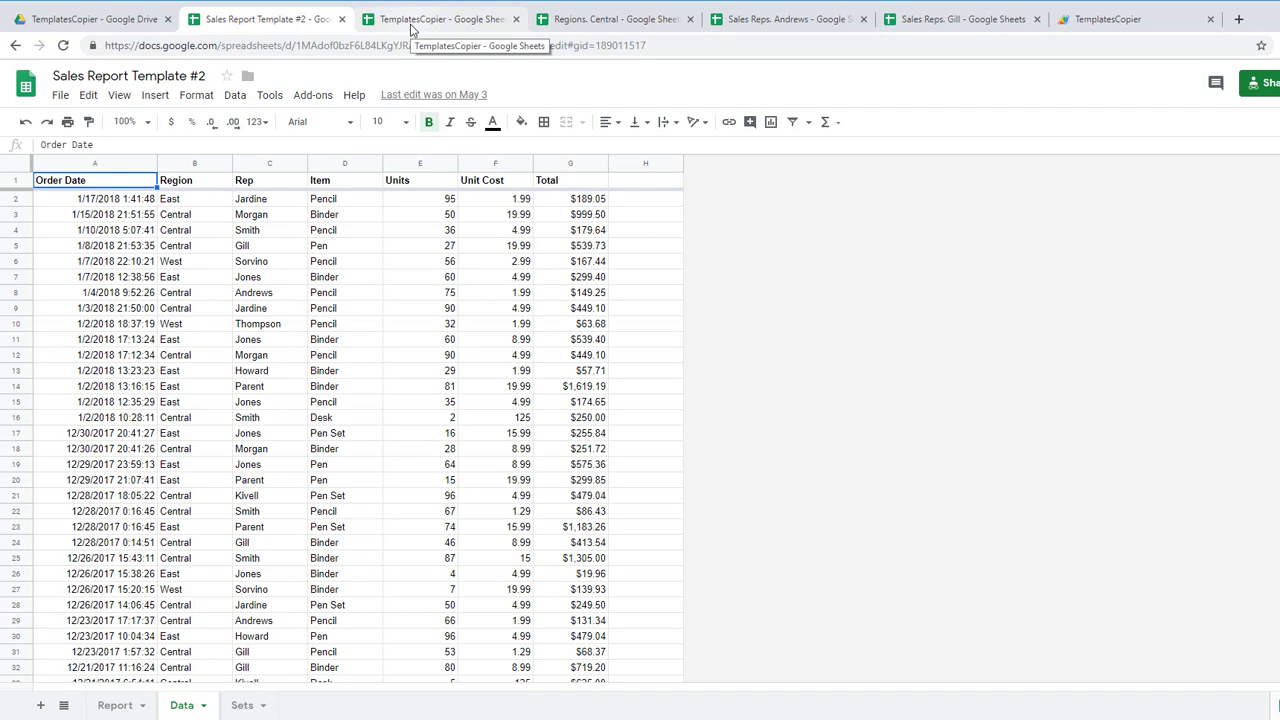
pyautogui.click(410, 22)
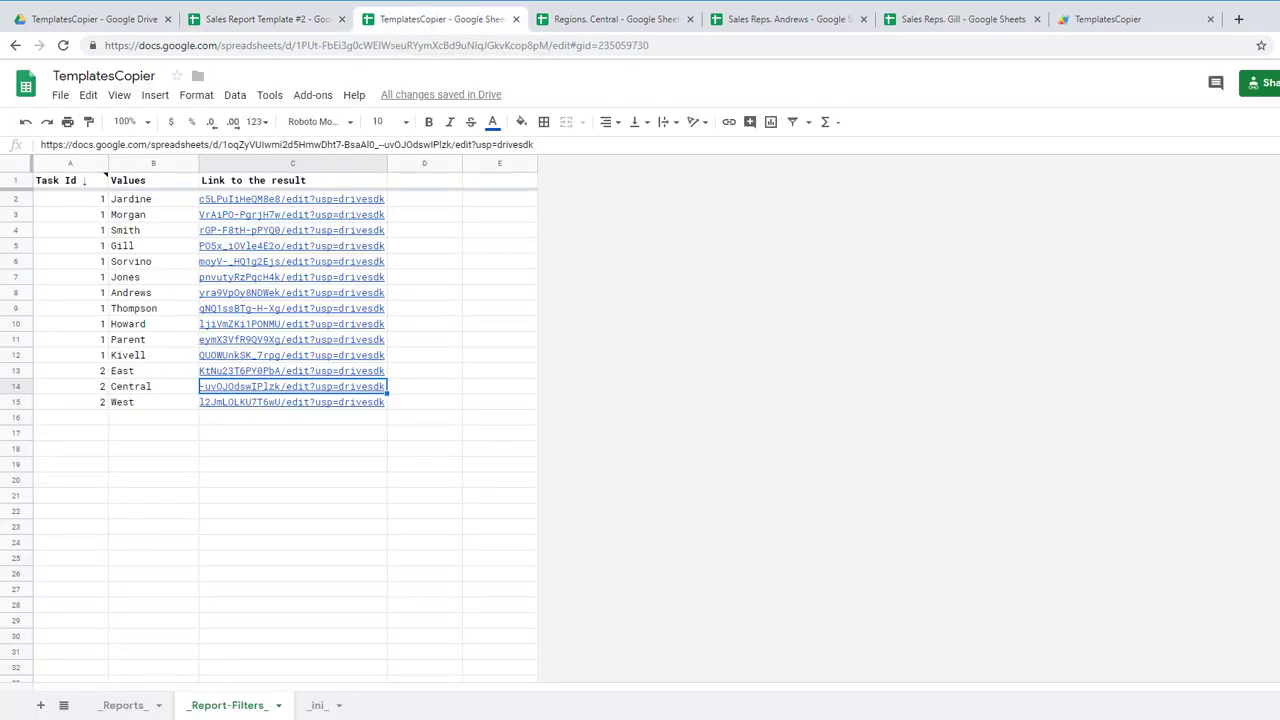
pyautogui.click(125, 705)
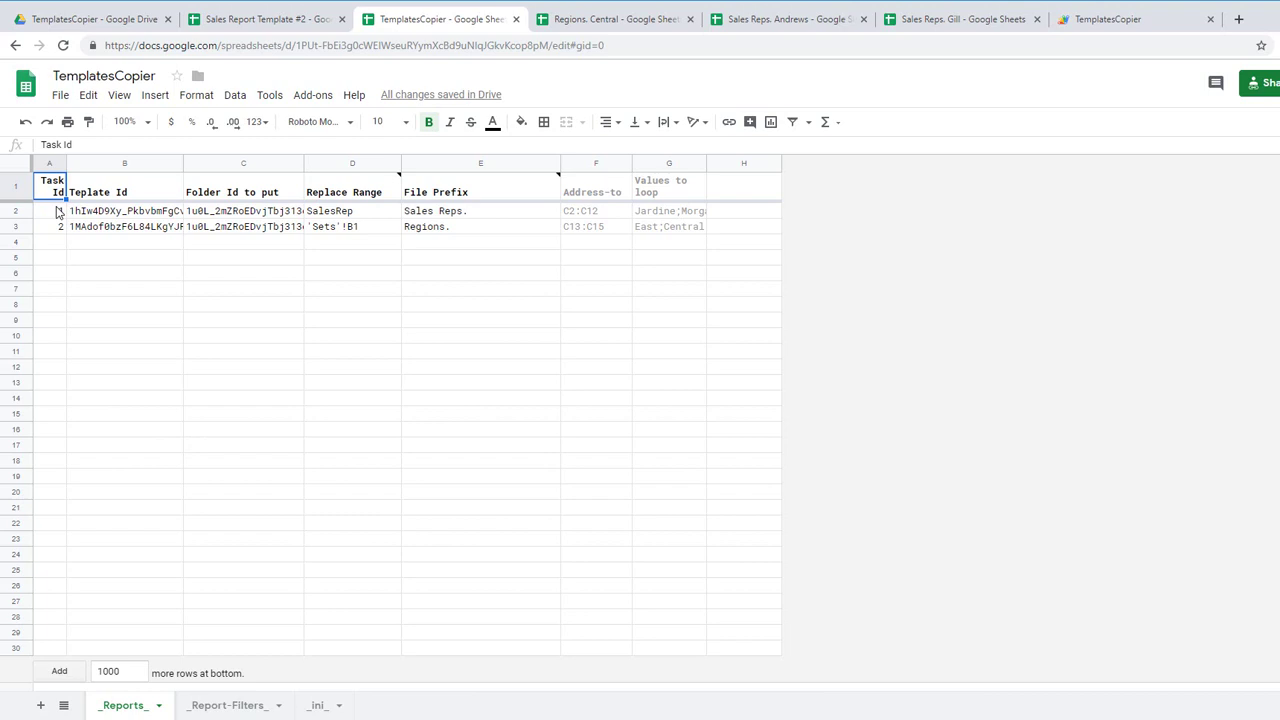
pyautogui.click(58, 213)
pyautogui.click(53, 230)
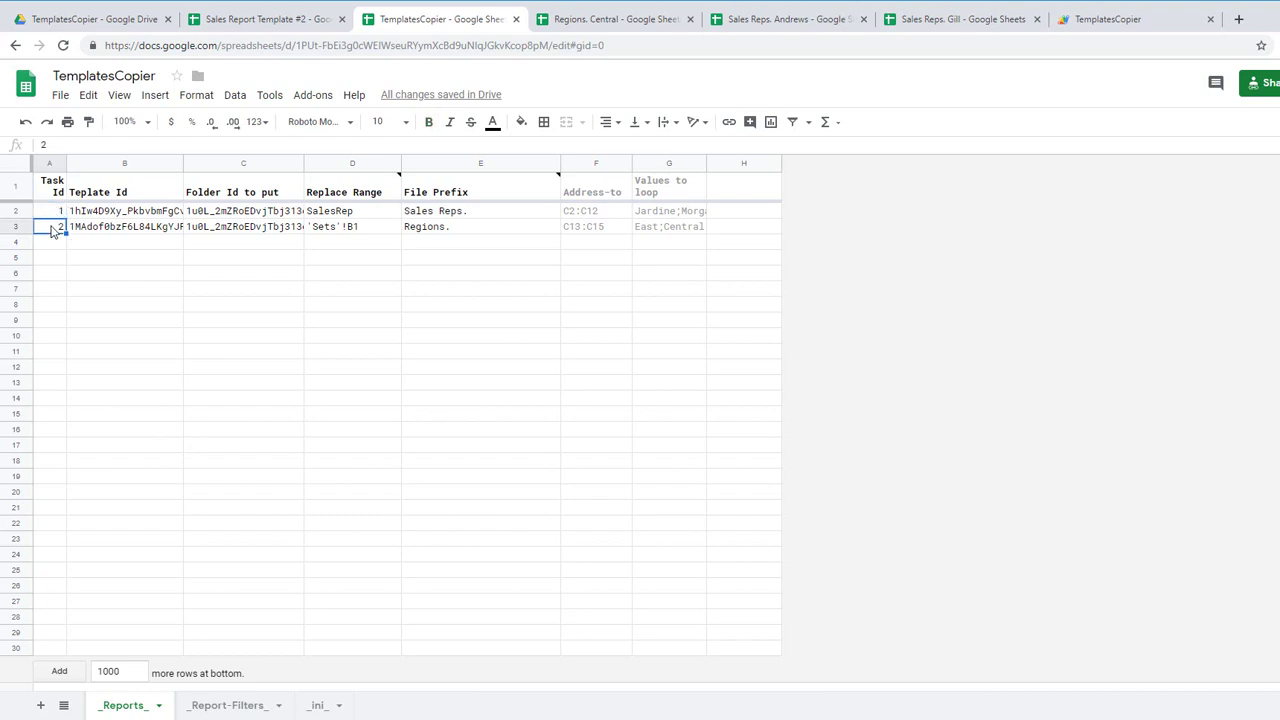
pyautogui.click(58, 213)
pyautogui.click(60, 229)
pyautogui.click(141, 213)
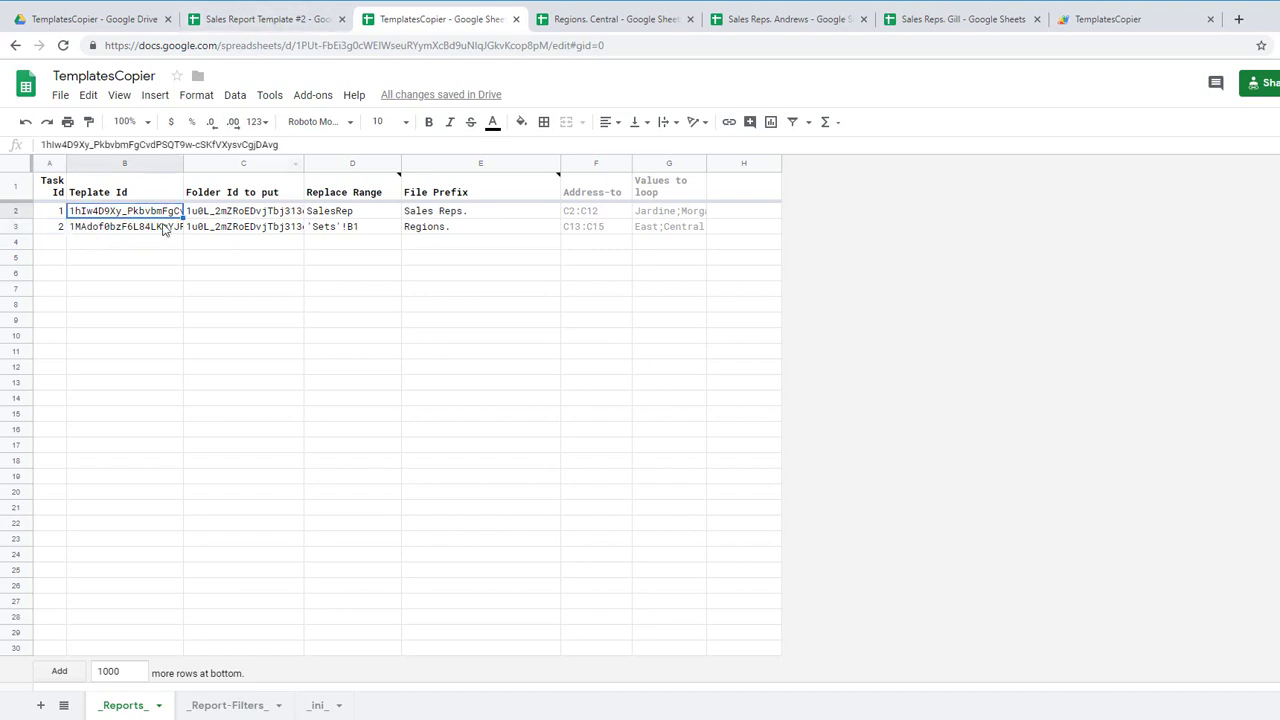
pyautogui.click(162, 229)
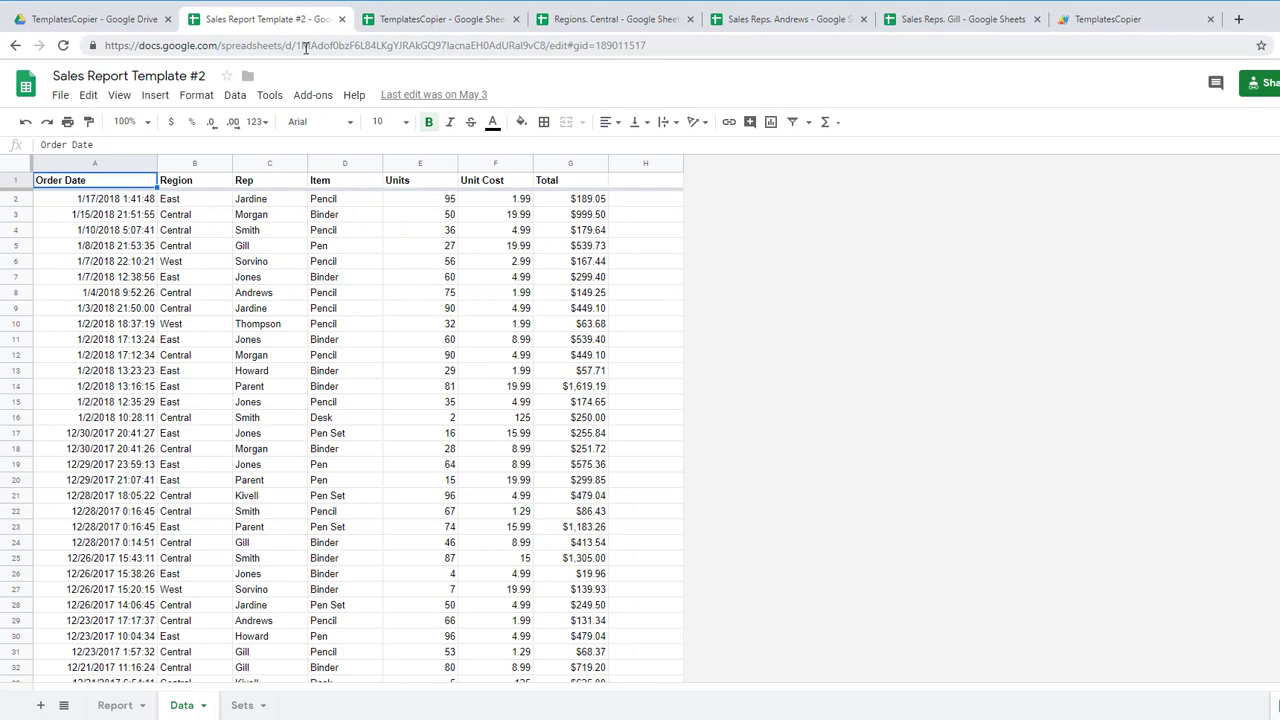
# Step: Select Template #2's ID in its URL and compare it with task 2's IDs in TemplatesCopier
pyautogui.click(299, 46)
pyautogui.click(296, 47)
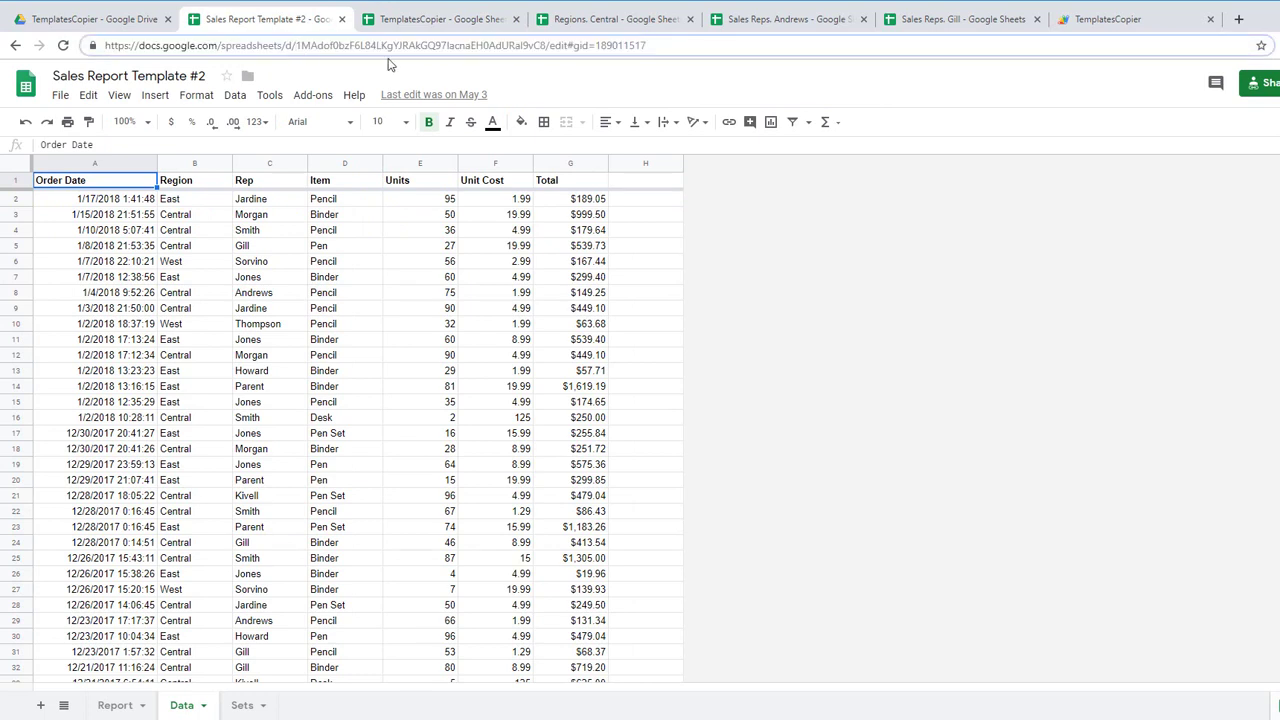
pyautogui.keyDown('shift'); pyautogui.click(544, 46); pyautogui.keyUp('shift')
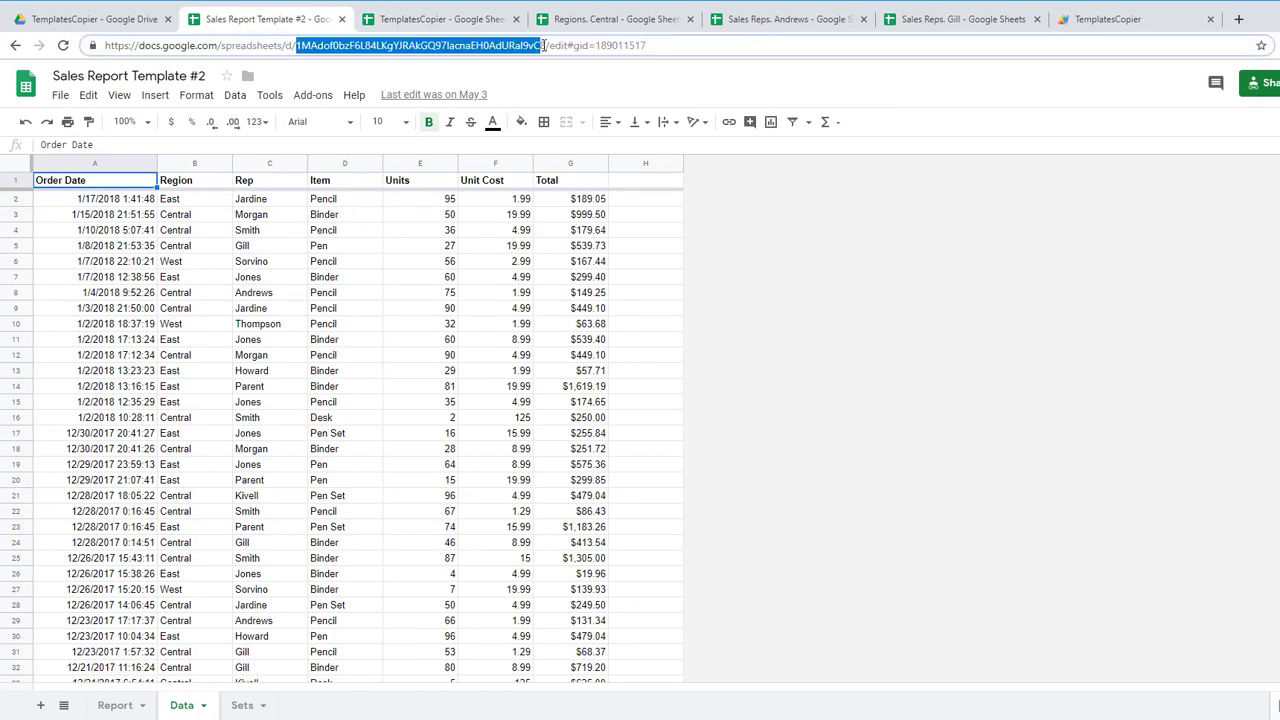
pyautogui.click(420, 19)
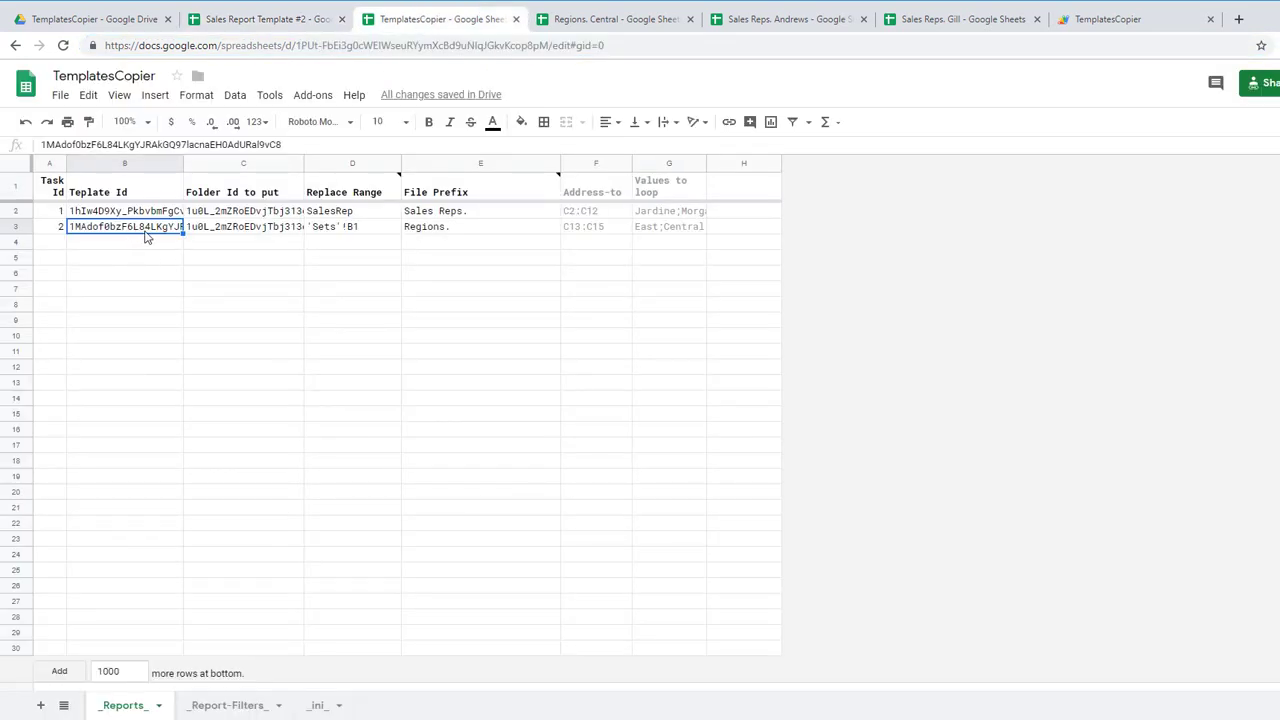
pyautogui.click(256, 232)
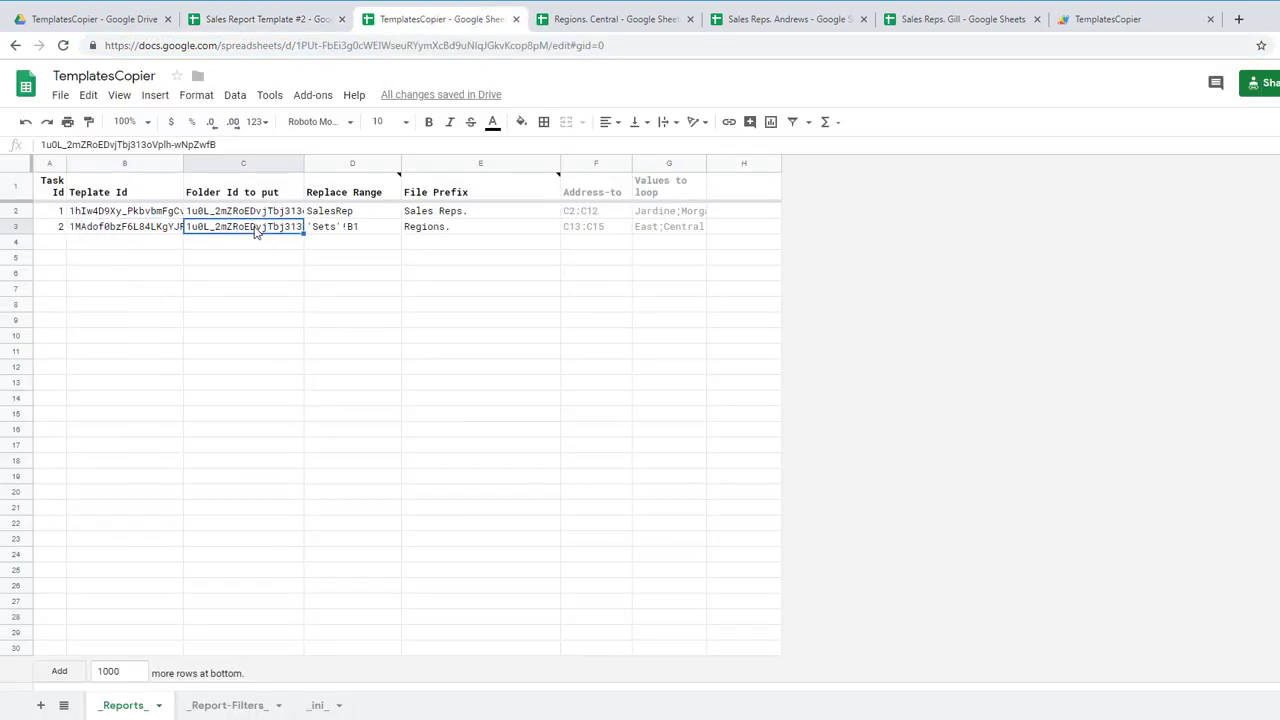
# Step: In the Drive tab, open the output folder by pasting its ID into the address bar
pyautogui.click(88, 20)
pyautogui.doubleClick(382, 45)
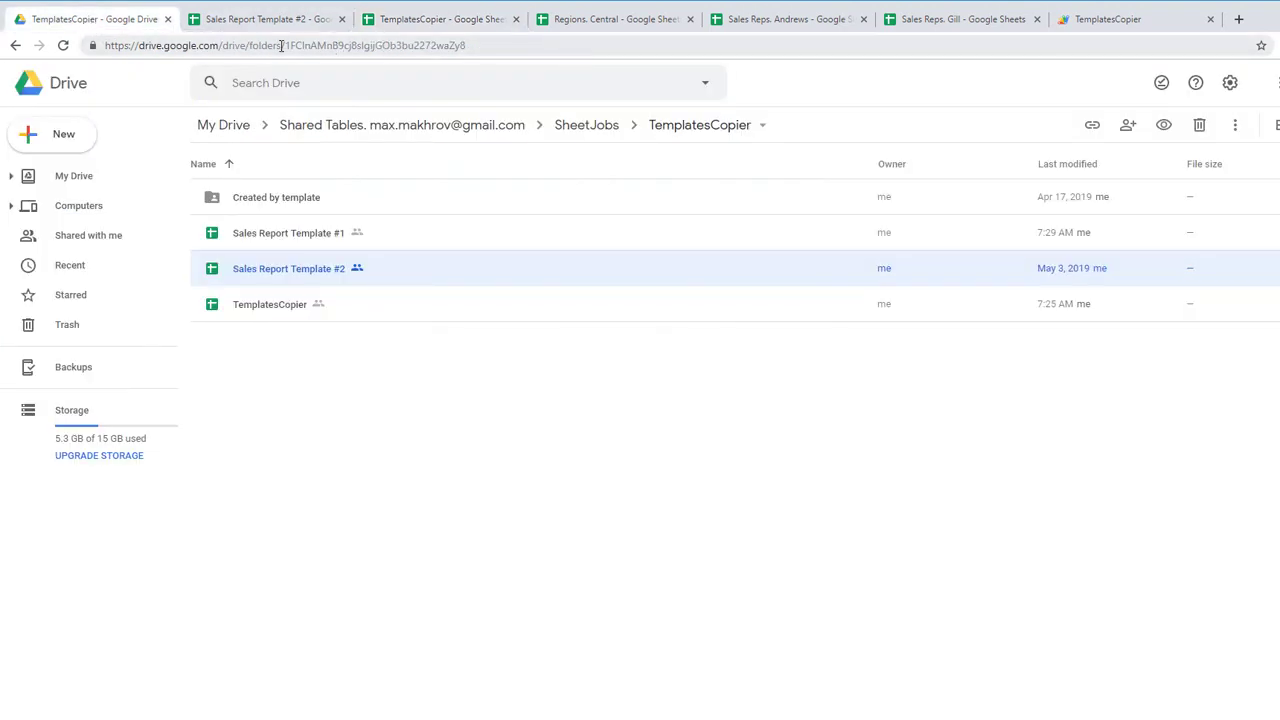
pyautogui.press('Return')
# Step: Select the Created by template folder's ID and compare it with task 2's Folder Id in C3
pyautogui.click(469, 42)
pyautogui.click(474, 47)
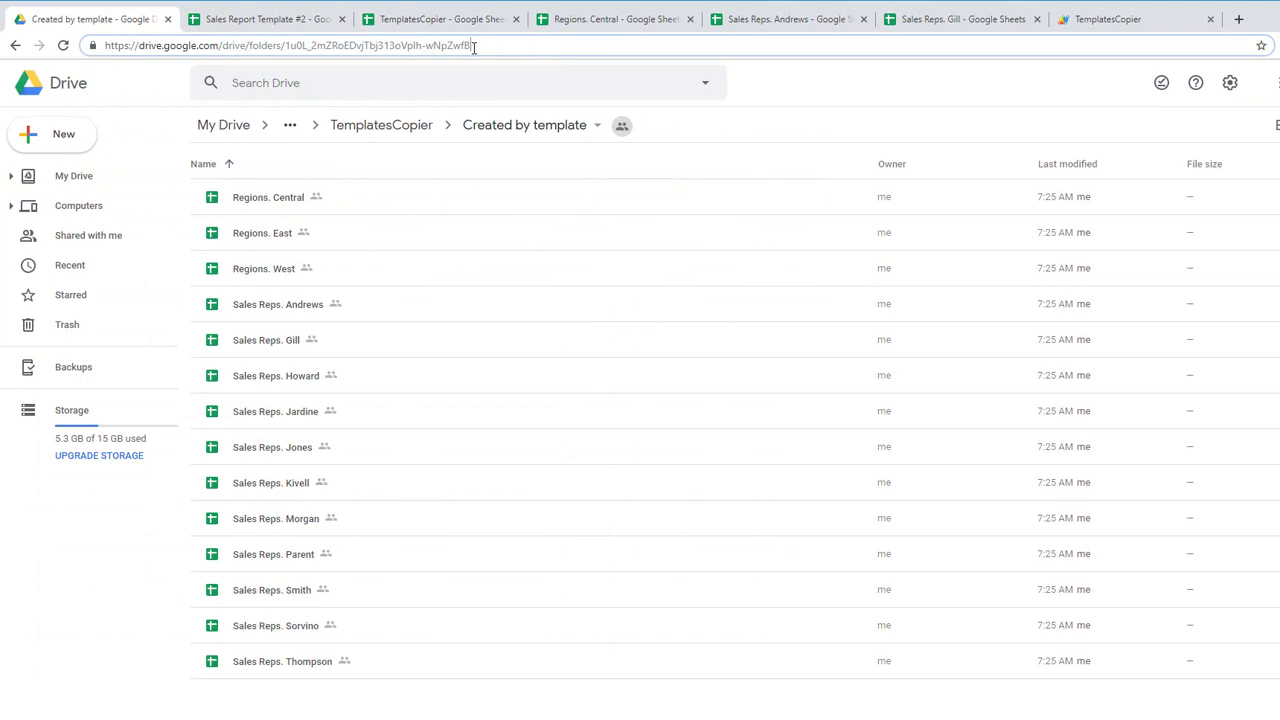
pyautogui.doubleClick(287, 45)
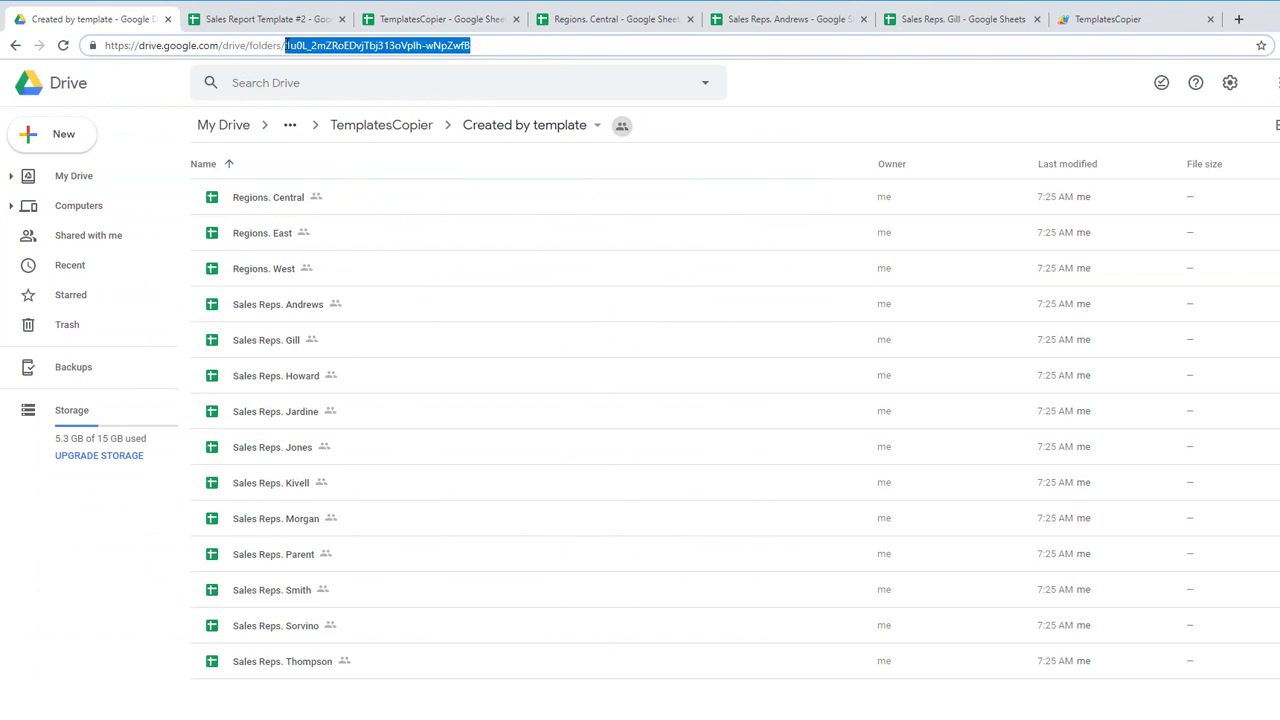
pyautogui.click(421, 18)
pyautogui.click(253, 233)
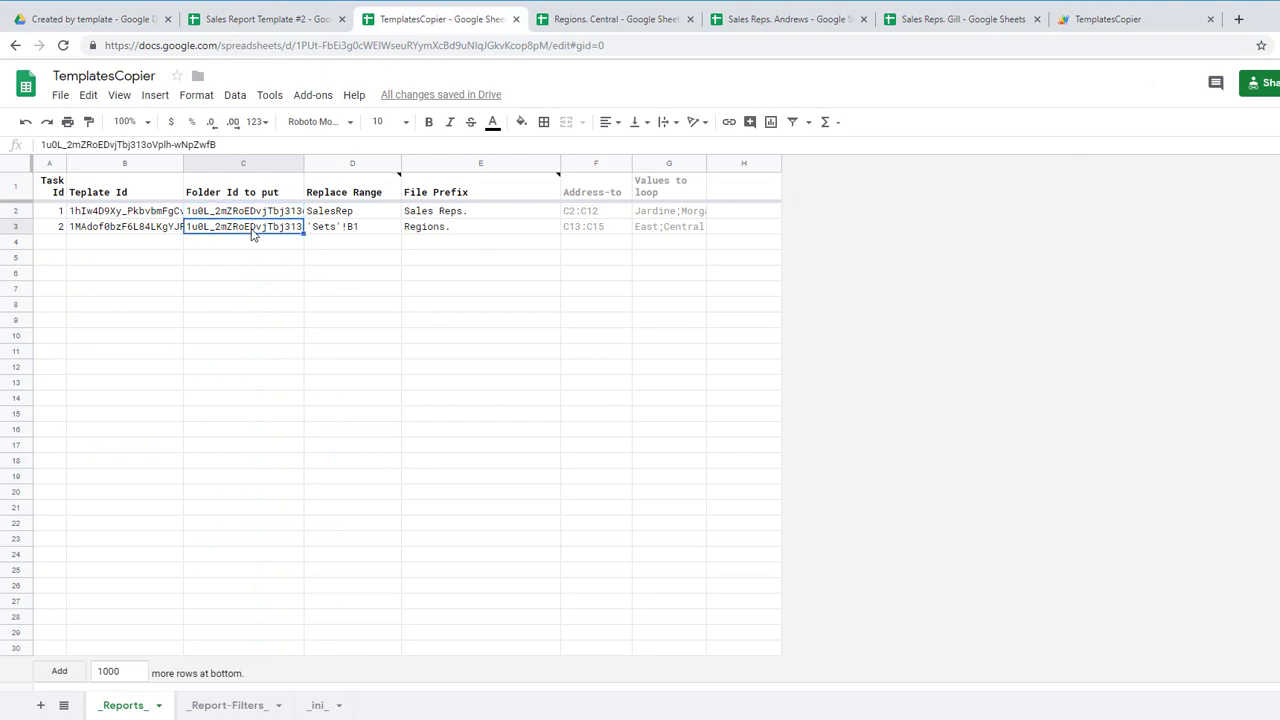
# Step: Review the replace ranges, SalesRep for task 1 and 'Sets'!B1 for task 2, plus the column note
pyautogui.click(342, 212)
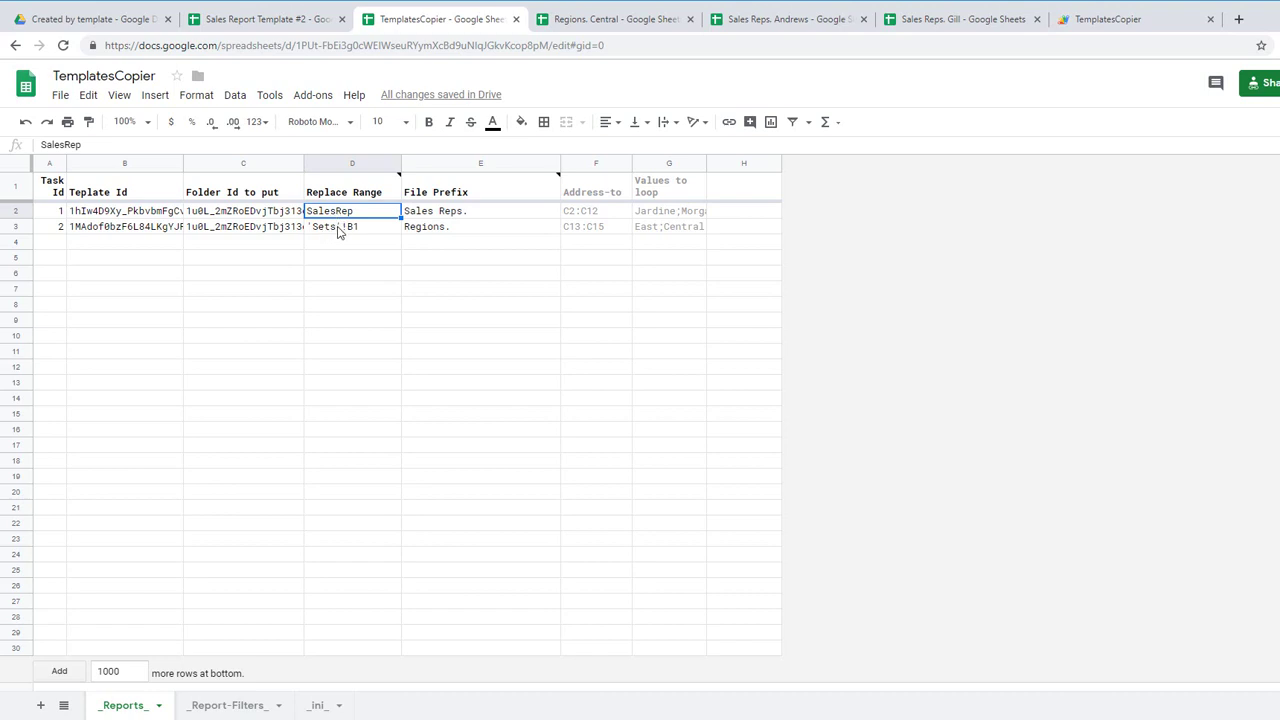
pyautogui.click(340, 230)
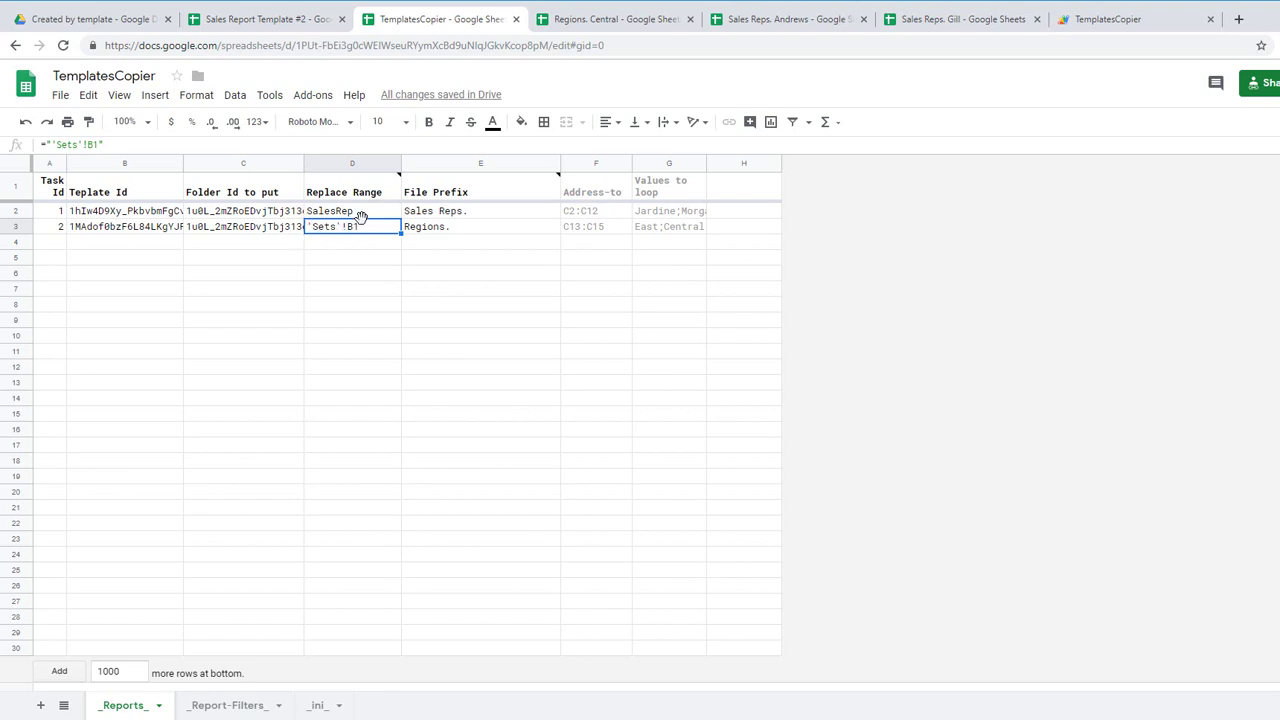
pyautogui.click(373, 192)
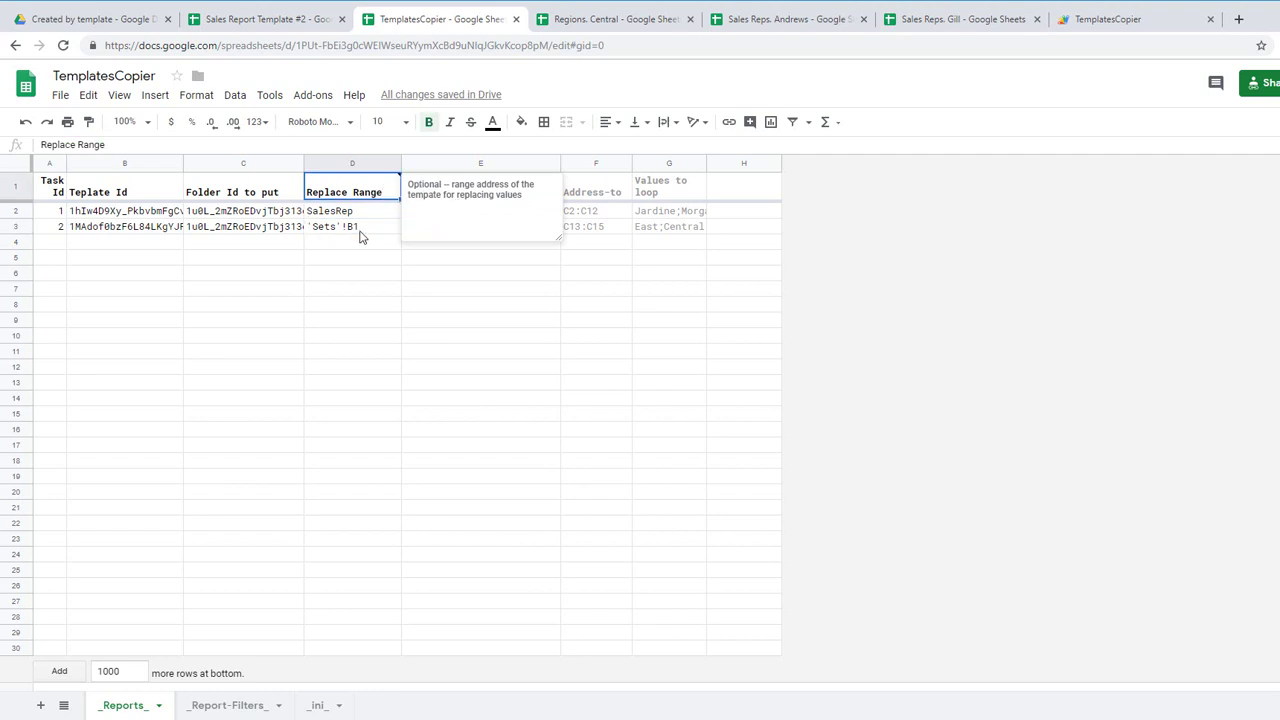
pyautogui.moveTo(370, 194)
pyautogui.click(360, 232)
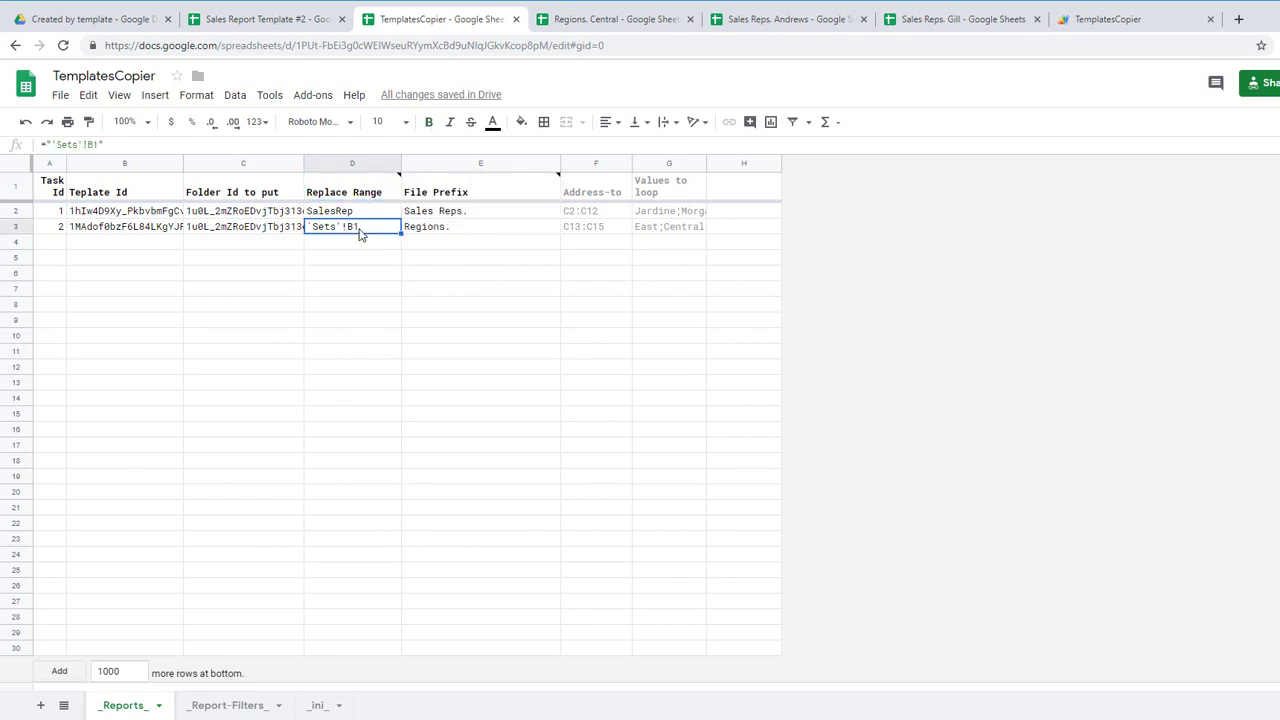
pyautogui.click(326, 260)
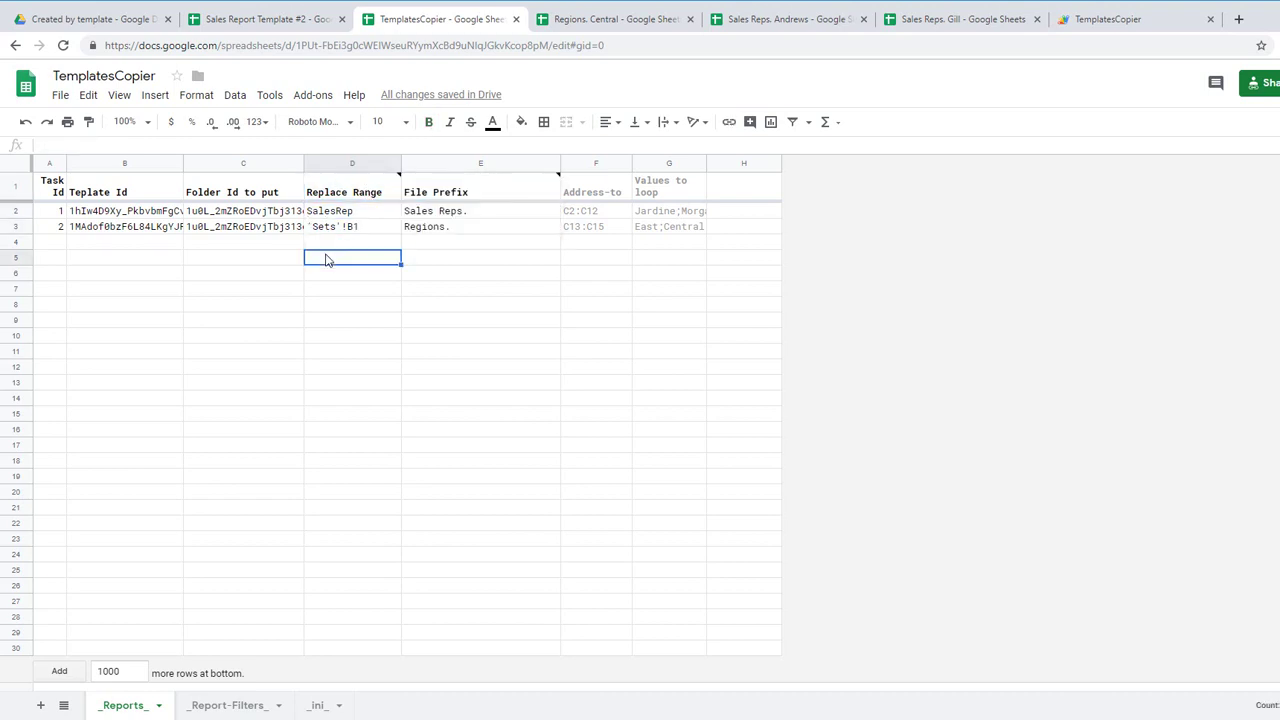
pyautogui.click(326, 214)
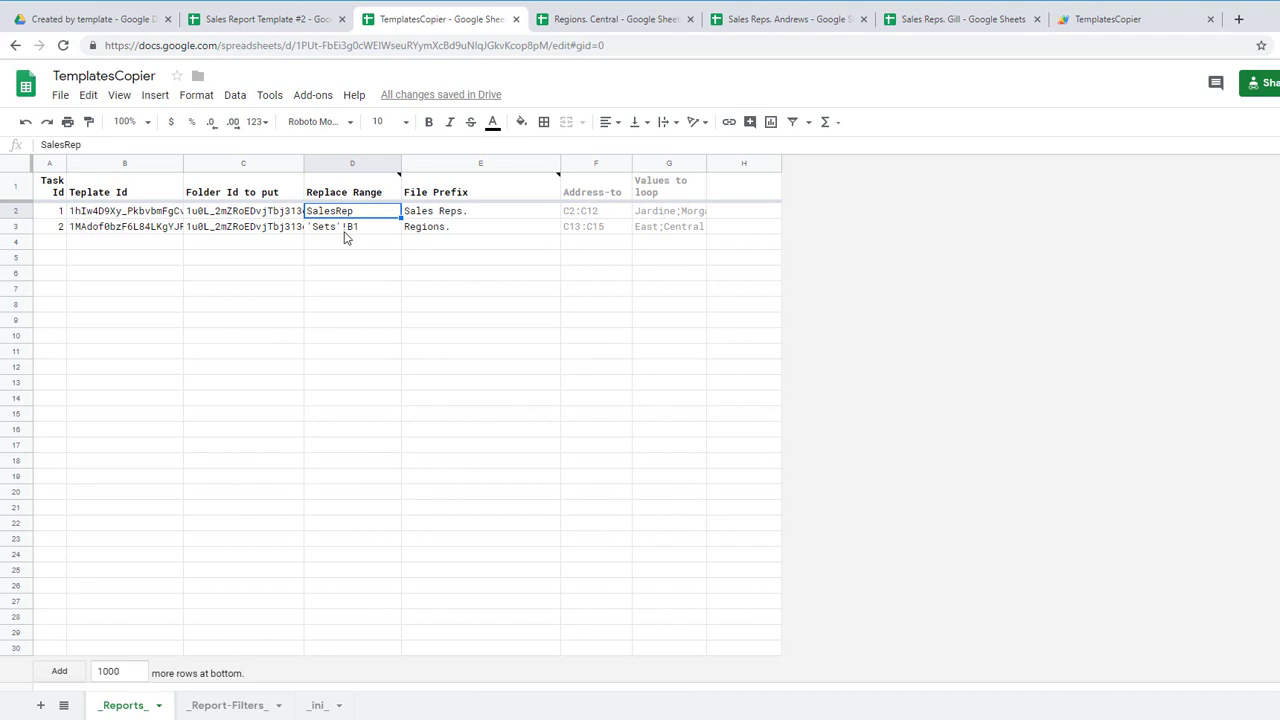
pyautogui.click(346, 236)
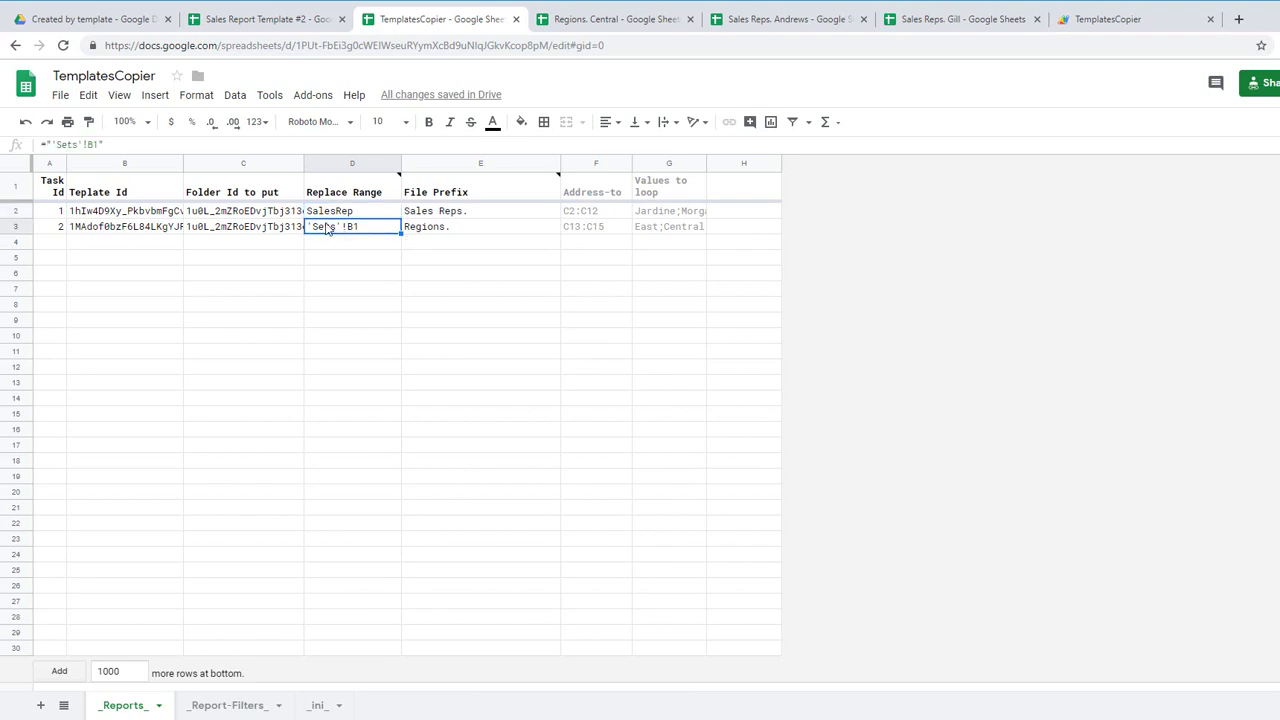
# Step: Check the Sales Reps. and Regions. file prefixes and the Address-to and Values to loop header formulas
pyautogui.click(454, 230)
pyautogui.click(463, 192)
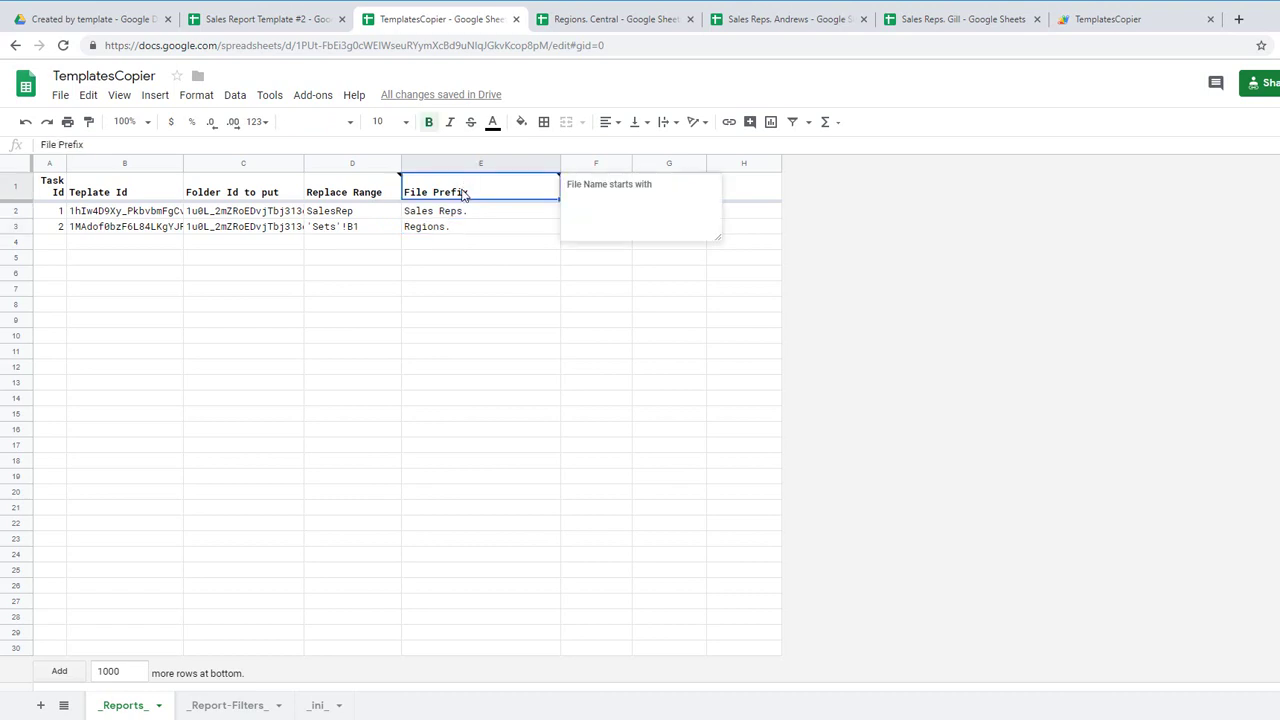
pyautogui.click(458, 214)
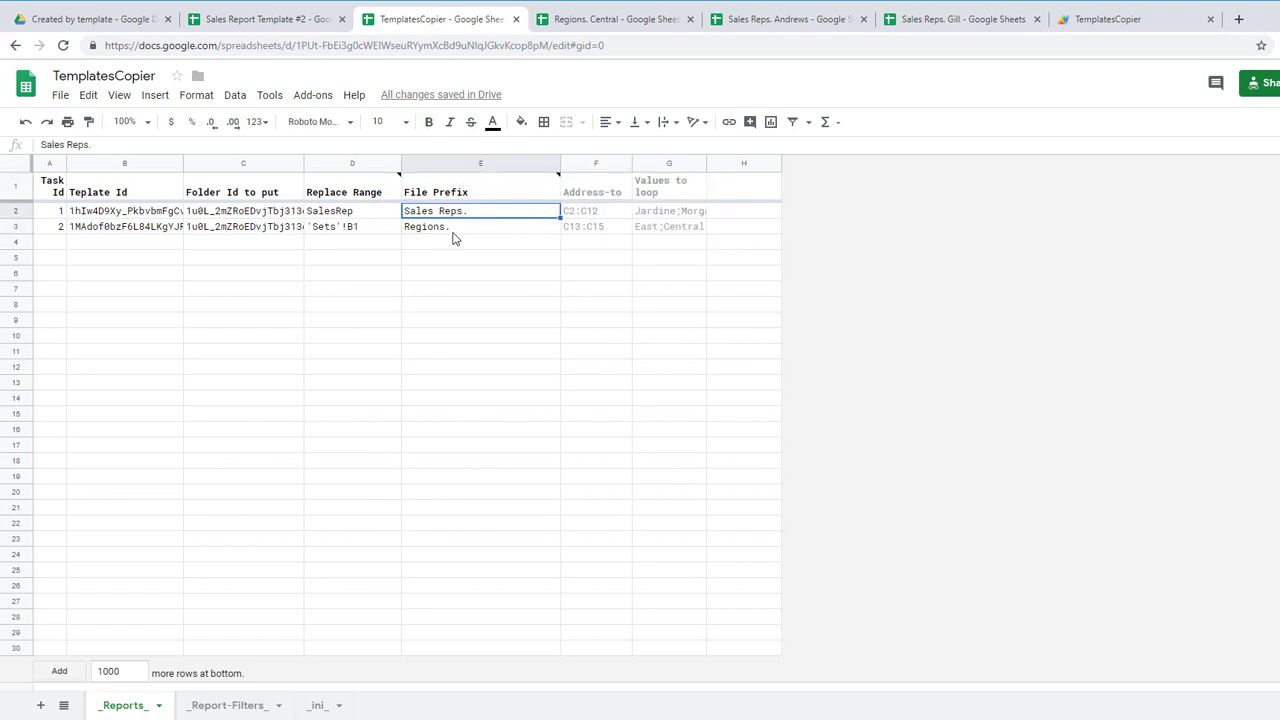
pyautogui.click(452, 232)
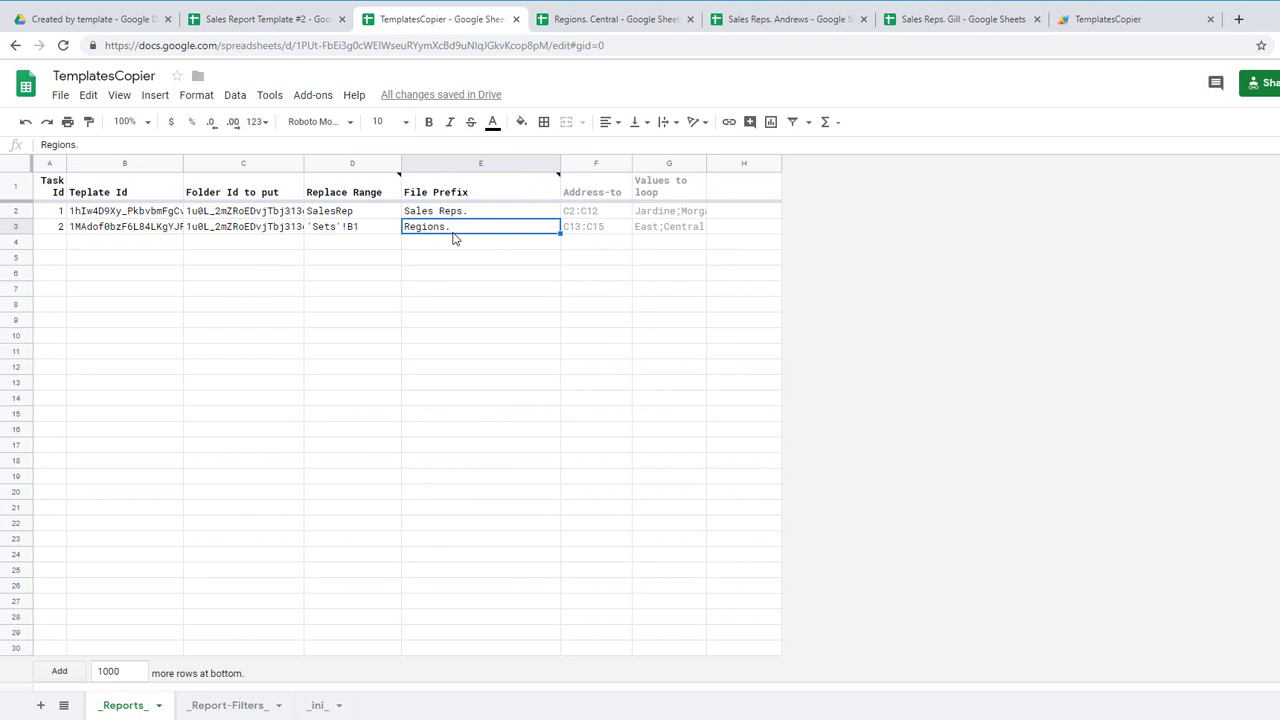
pyautogui.click(614, 195)
pyautogui.press('Right')
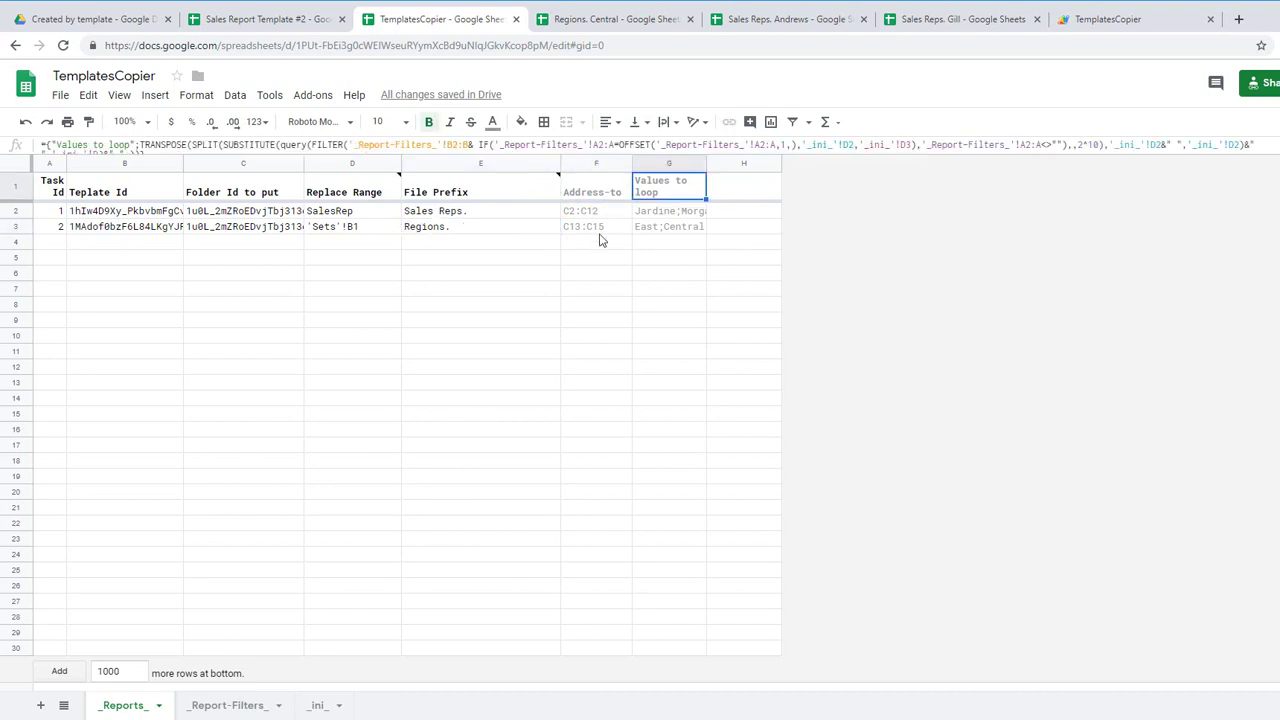
pyautogui.click(604, 197)
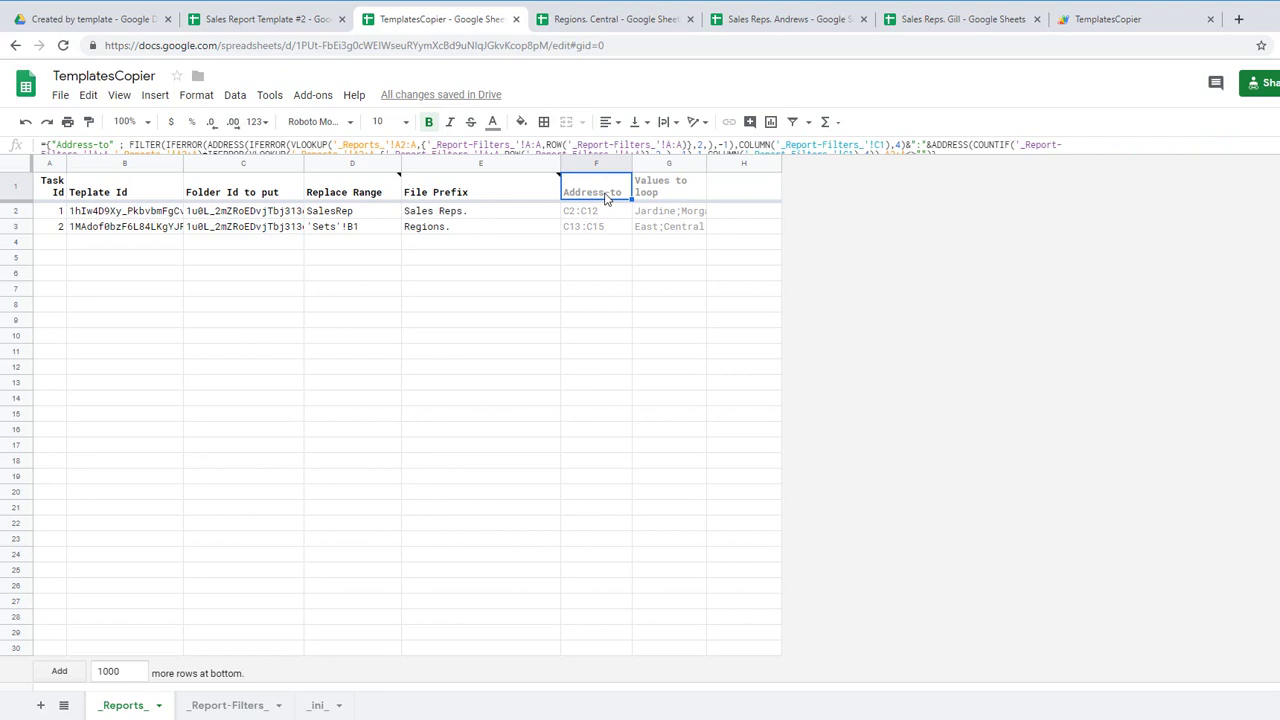
pyautogui.press('Right')
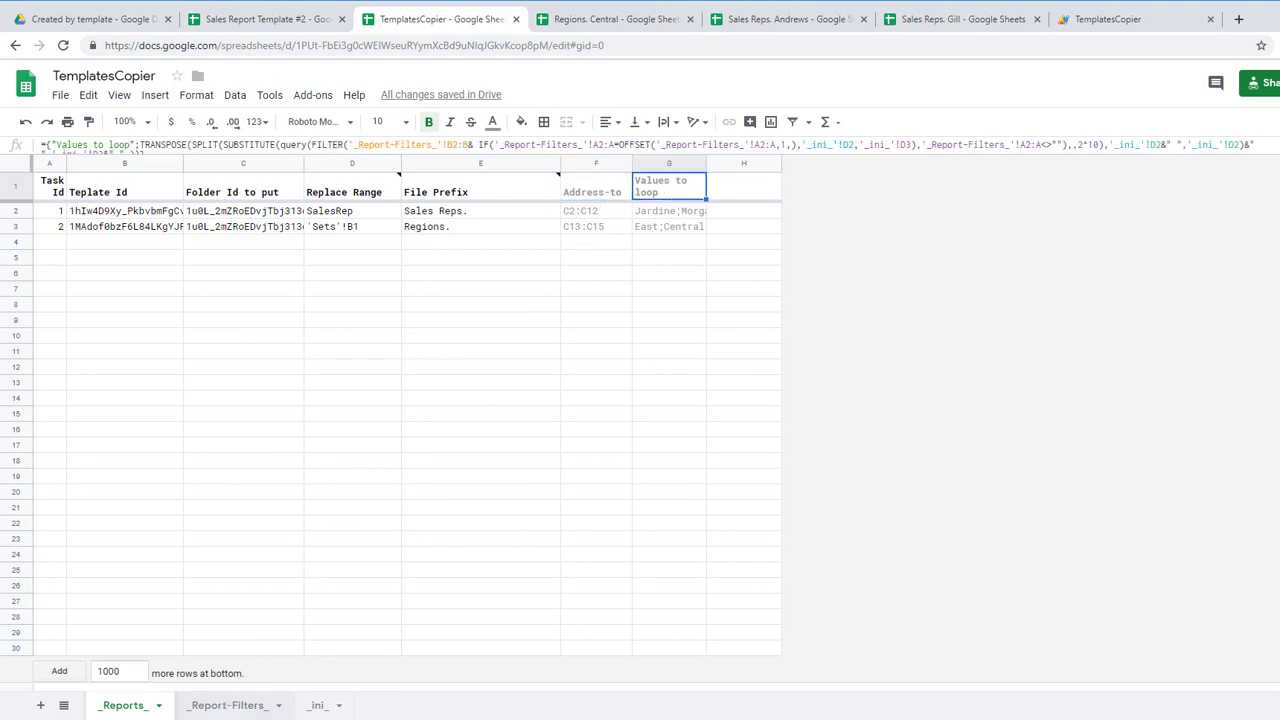
pyautogui.click(228, 706)
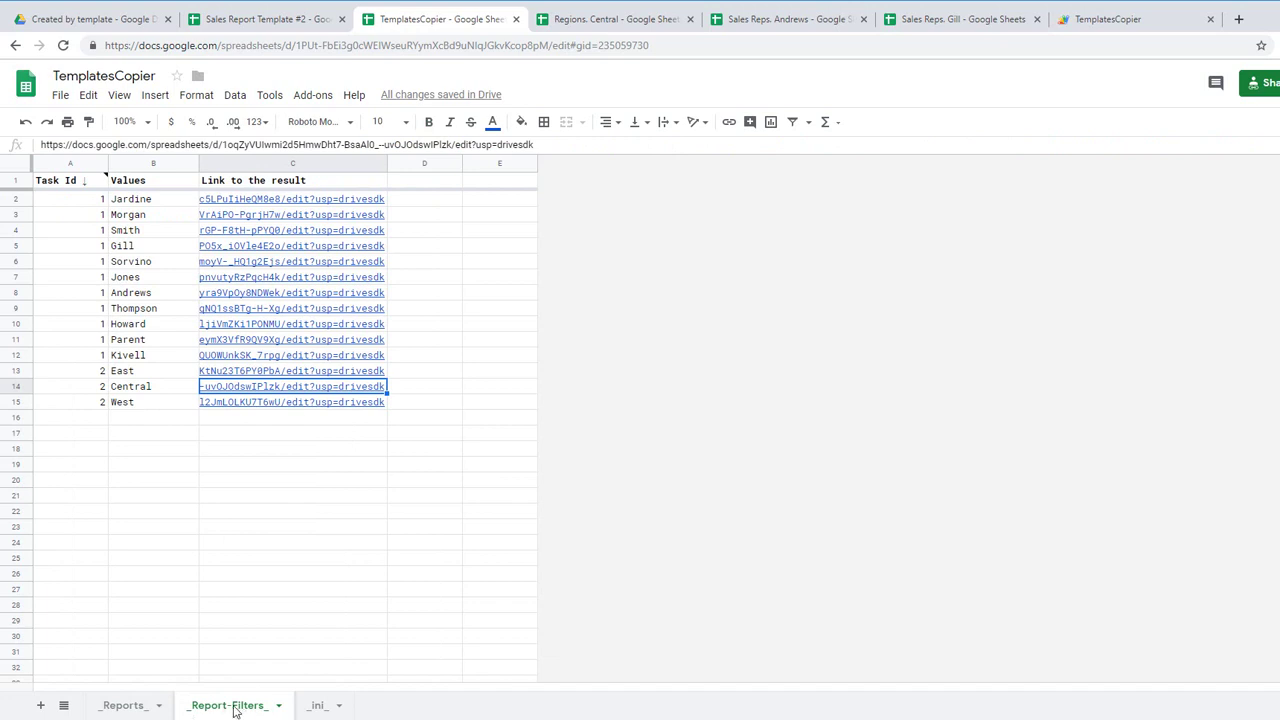
pyautogui.click(78, 202)
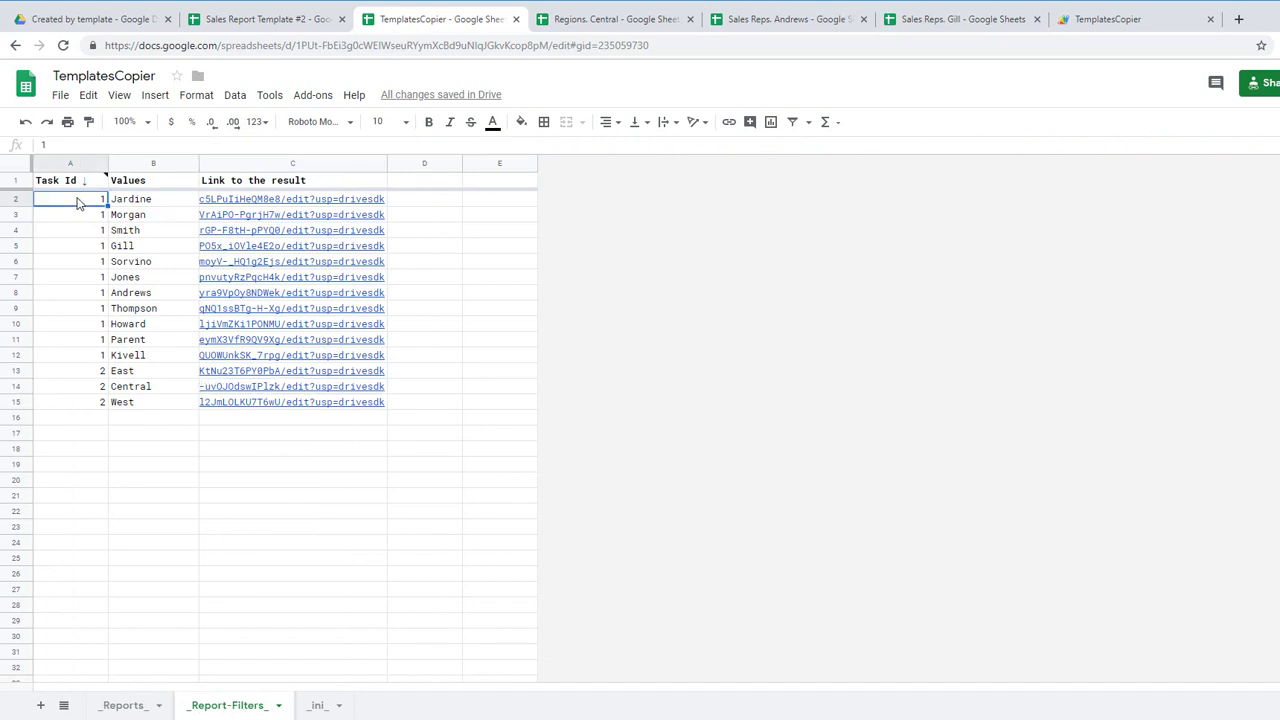
pyautogui.click(99, 184)
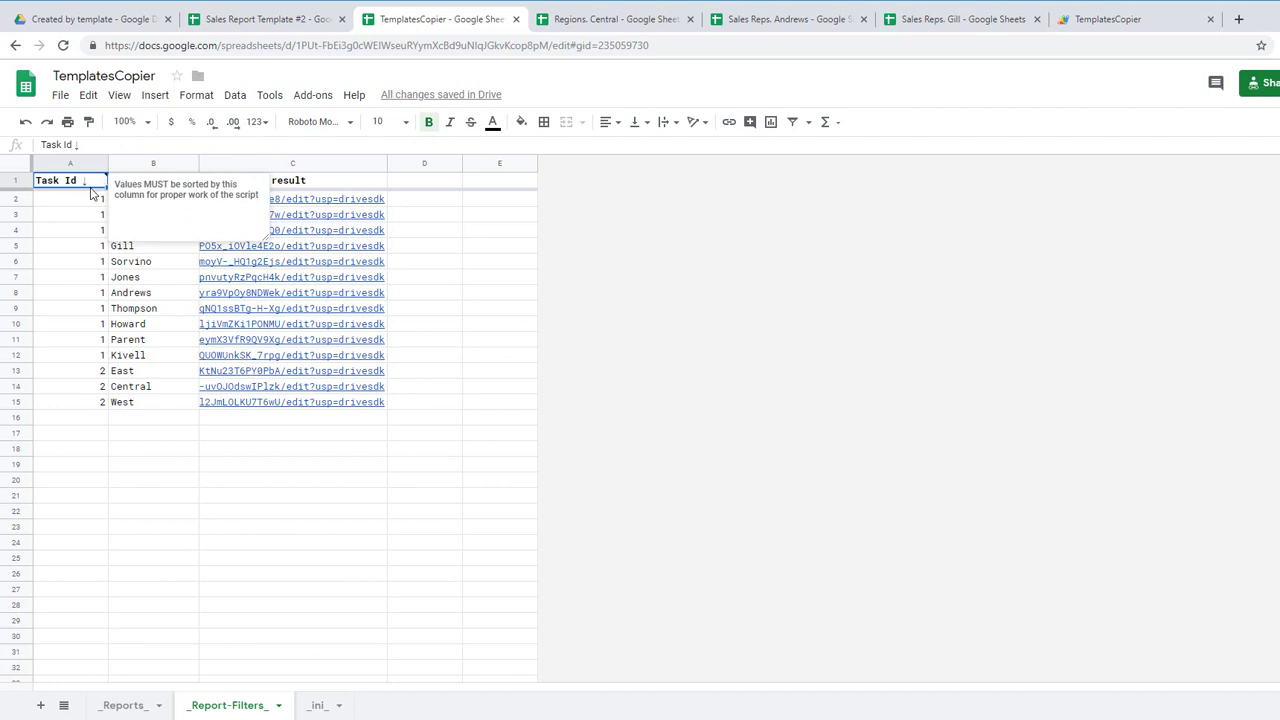
pyautogui.click(90, 204)
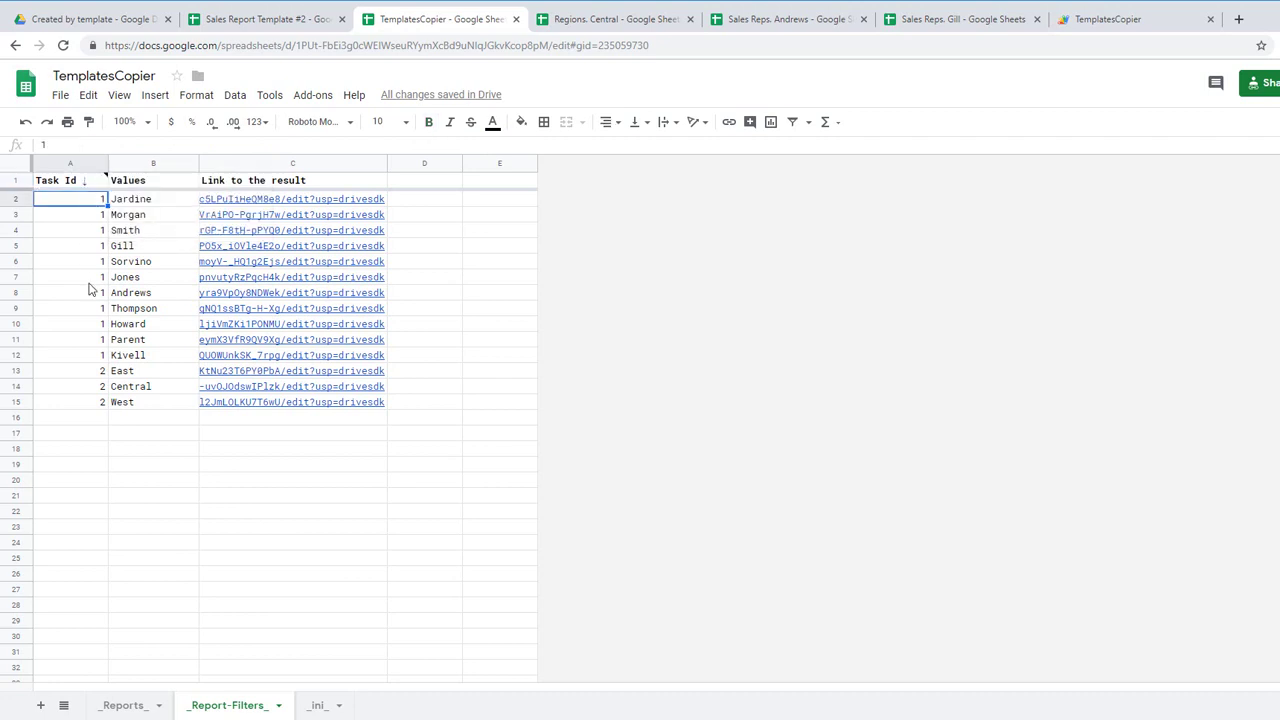
pyautogui.keyDown('shift'); pyautogui.click(96, 358); pyautogui.keyUp('shift')
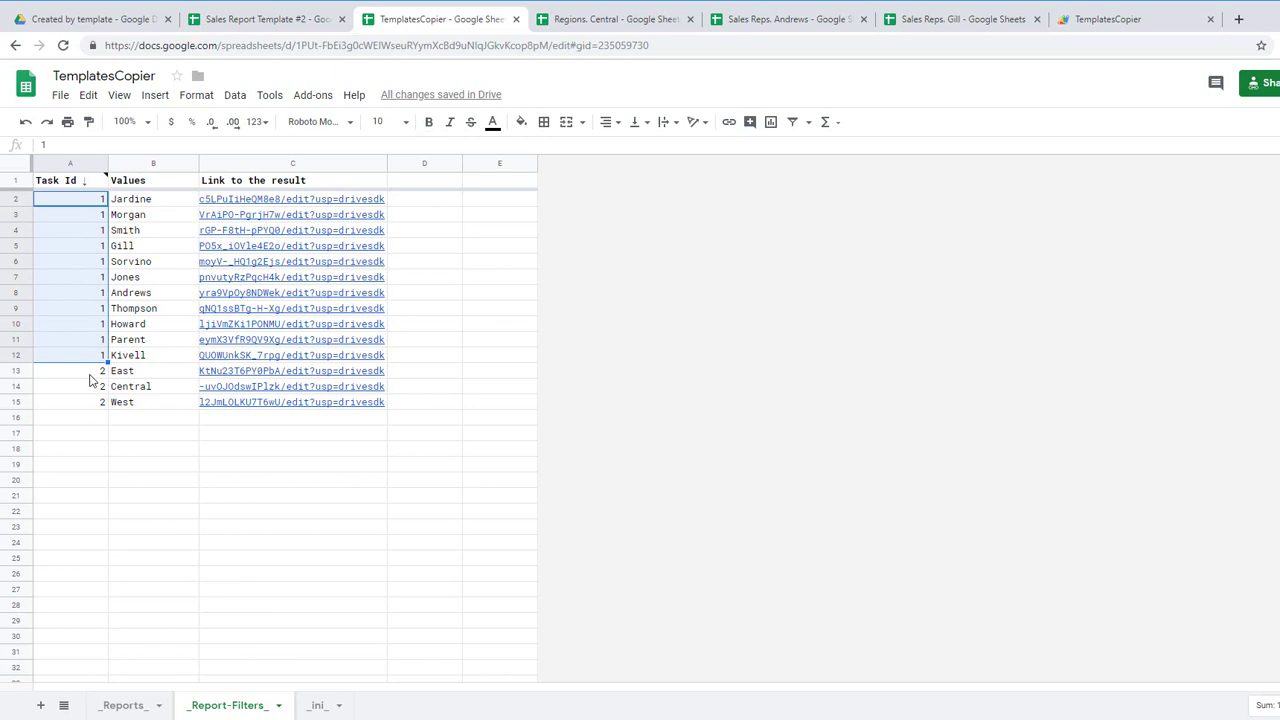
pyautogui.click(96, 372)
pyautogui.keyDown('shift'); pyautogui.click(96, 404); pyautogui.keyUp('shift')
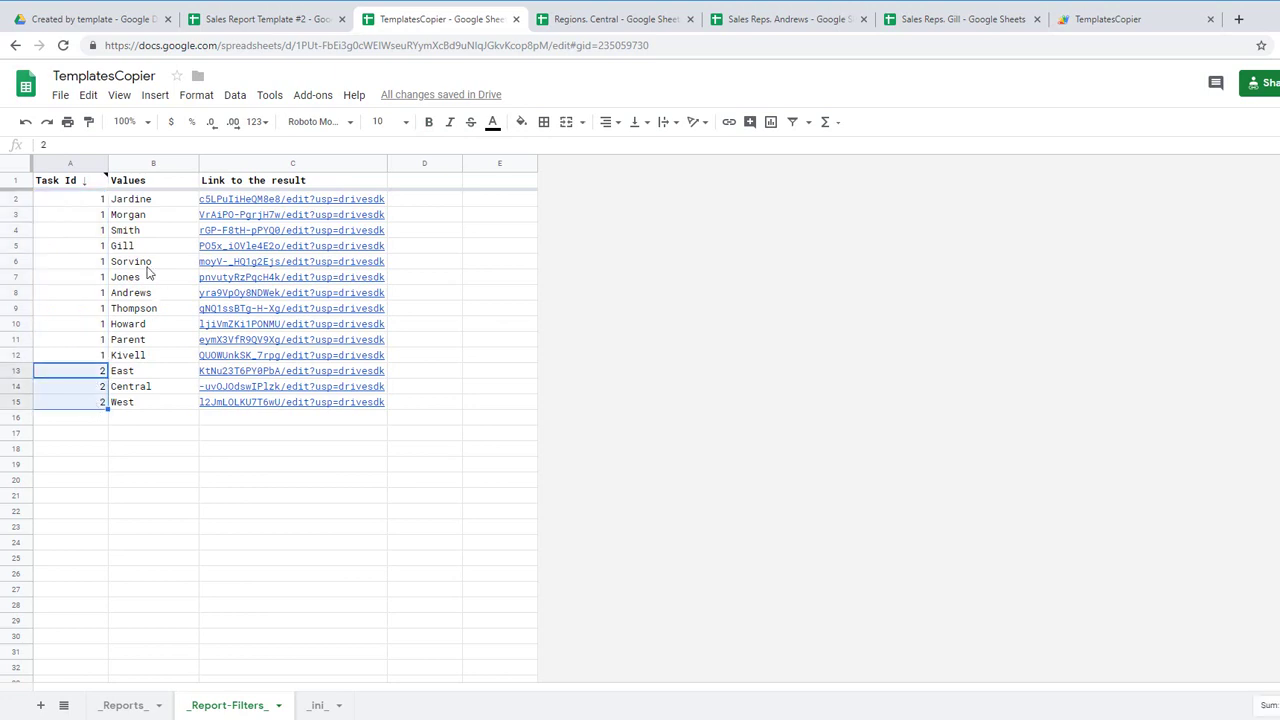
pyautogui.click(224, 200)
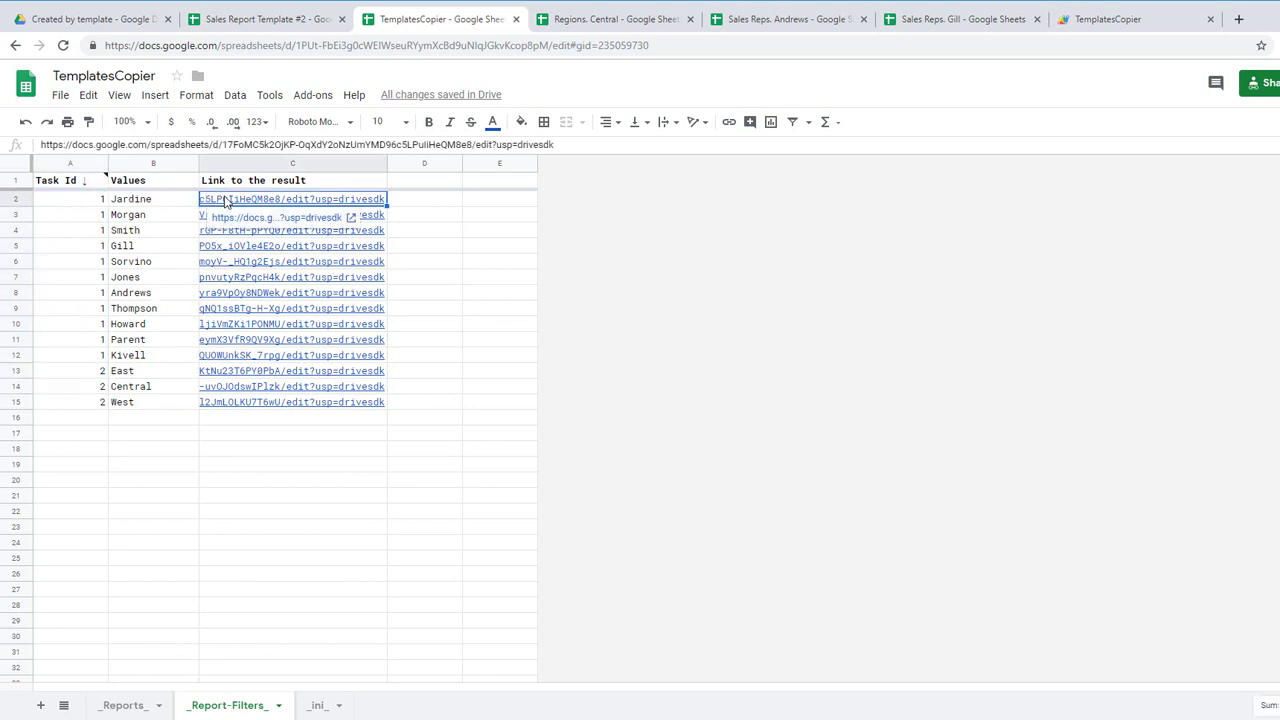
pyautogui.keyDown('shift'); pyautogui.click(240, 358); pyautogui.keyUp('shift')
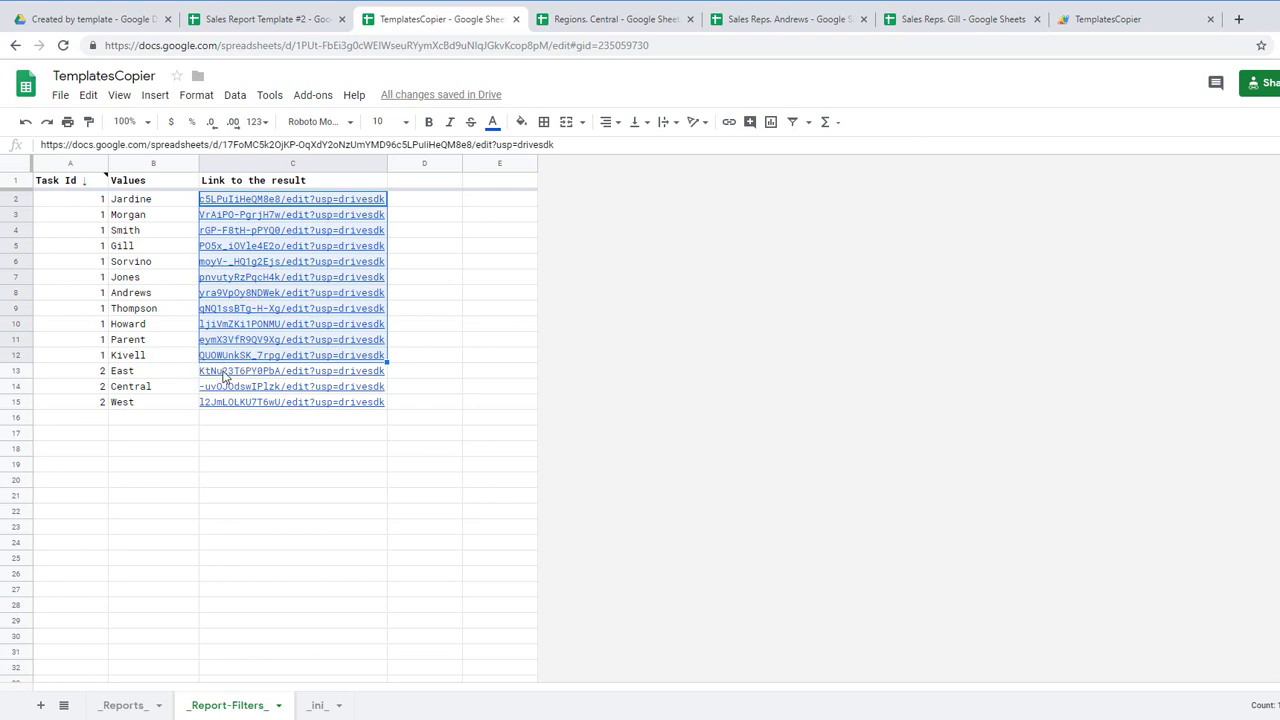
pyautogui.click(99, 201)
pyautogui.keyDown('shift'); pyautogui.click(102, 358); pyautogui.keyUp('shift')
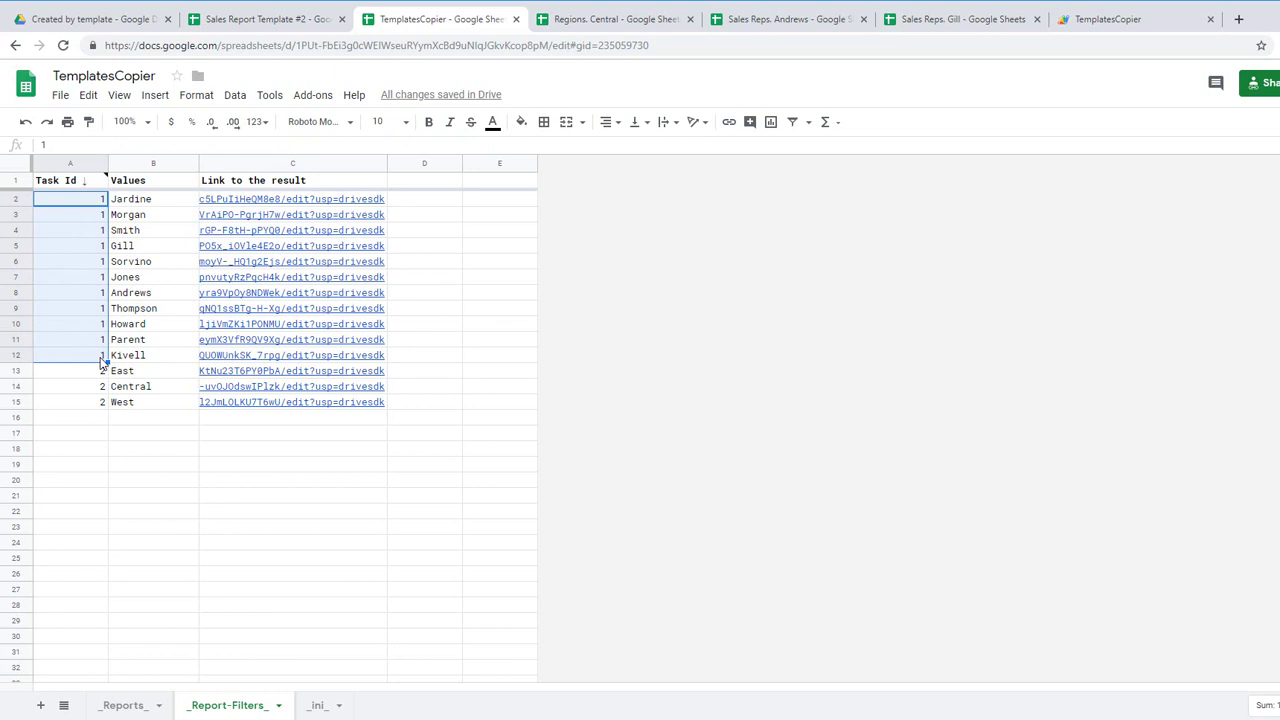
pyautogui.click(143, 203)
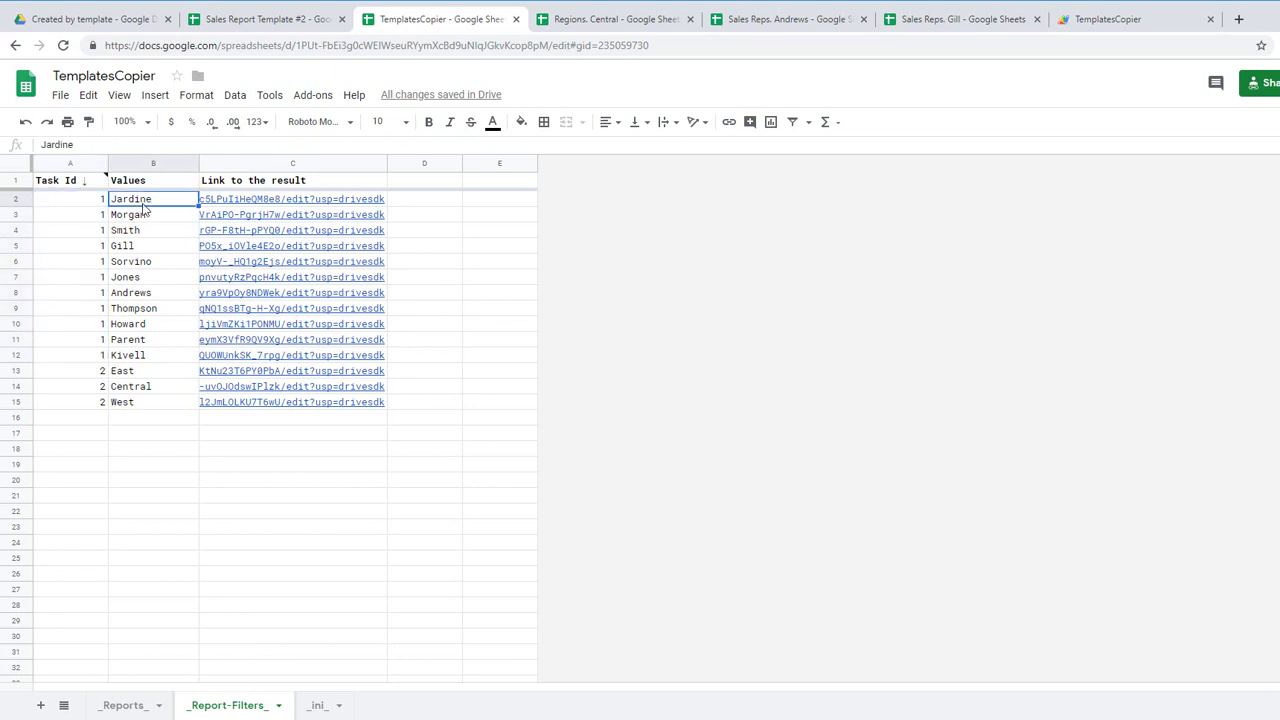
pyautogui.press('Down')
pyautogui.press('Down')
pyautogui.press('Down')
pyautogui.press('Down')
pyautogui.press('Down')
pyautogui.press('Down')
pyautogui.press('Down')
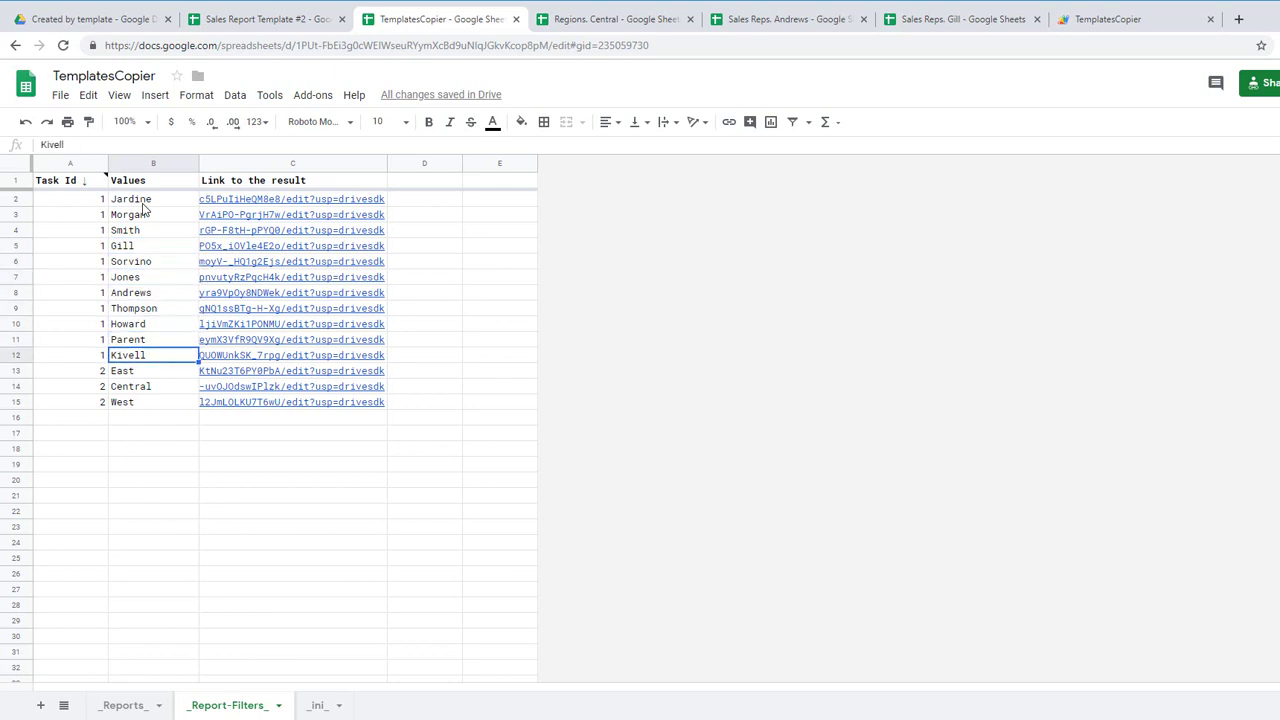
pyautogui.press('Down')
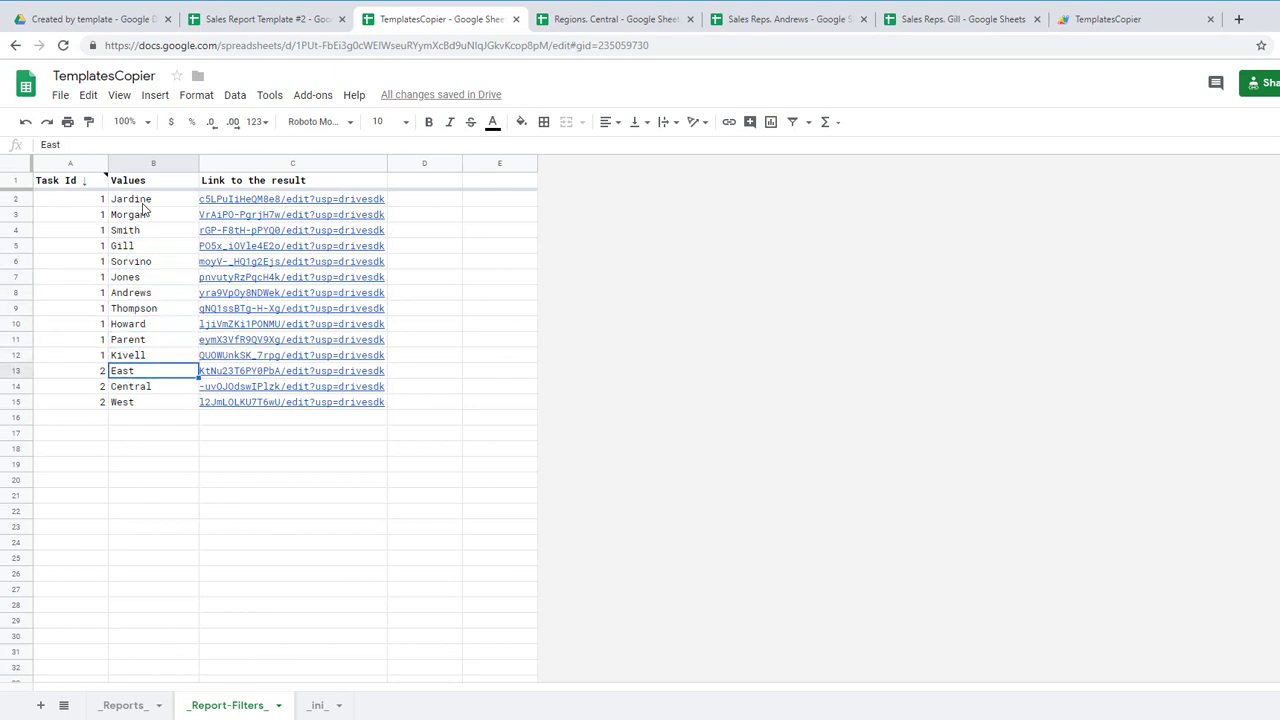
pyautogui.press('Down')
pyautogui.press('Down')
pyautogui.press('Down')
pyautogui.press('Up')
pyautogui.press('Up')
pyautogui.press('Up')
# Step: On the _ini_ sheet, step through the stored values and select setting names from STR_DELIMEER1 in C2:C11
pyautogui.click(318, 706)
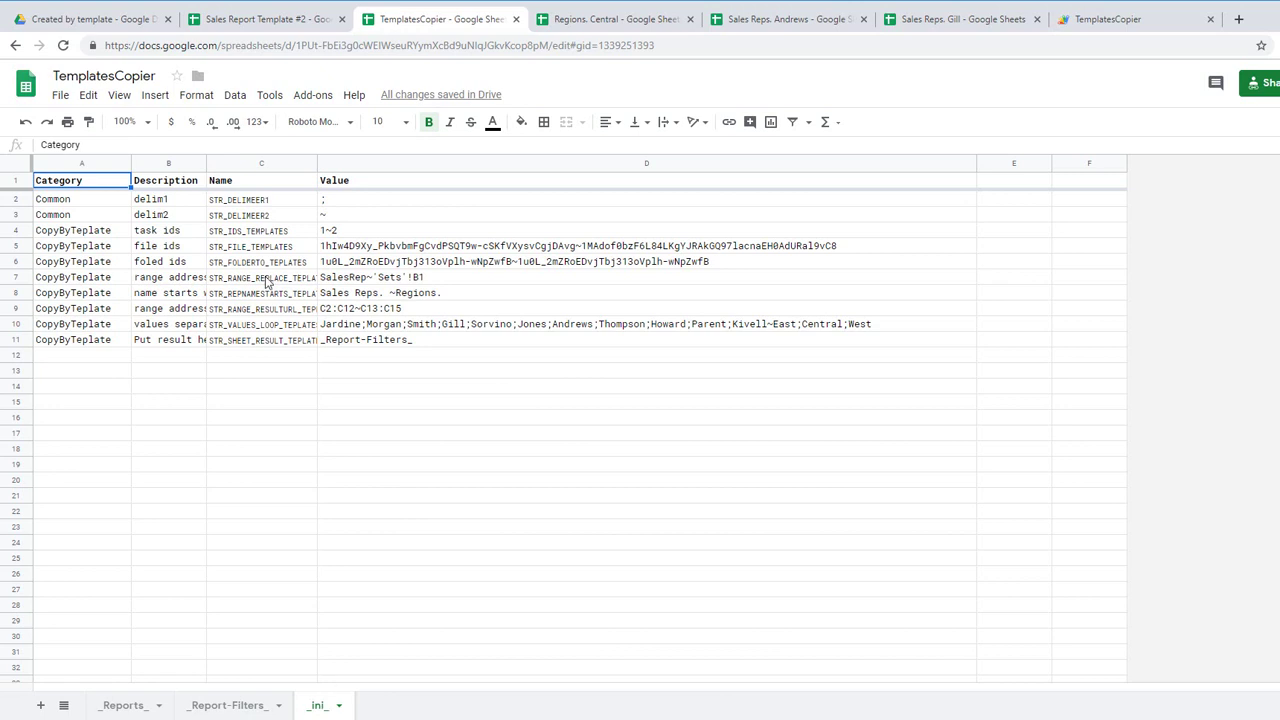
pyautogui.click(343, 262)
pyautogui.press('Up')
pyautogui.press('Up')
pyautogui.press('Up')
pyautogui.press('Up')
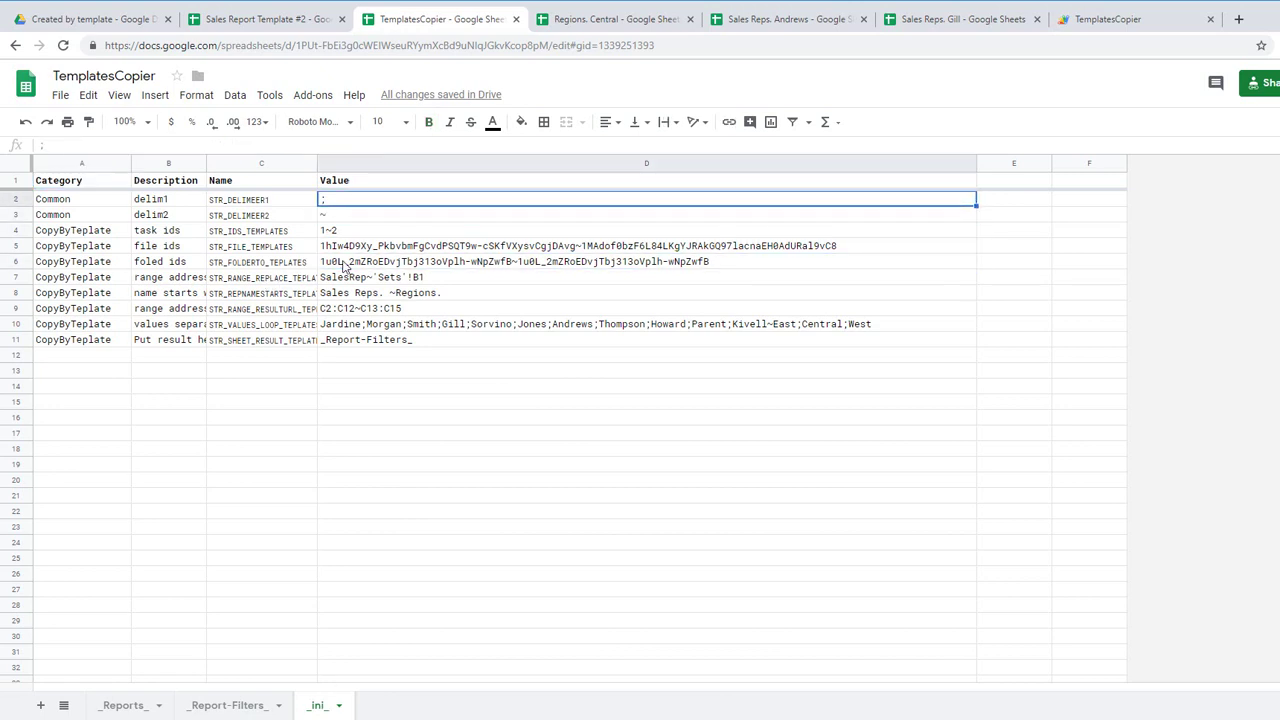
pyautogui.press('Down')
pyautogui.press('Down')
pyautogui.press('Down')
pyautogui.press('Down')
pyautogui.press('Down')
pyautogui.press('Down')
pyautogui.press('Down')
pyautogui.press('Down')
pyautogui.press('Down')
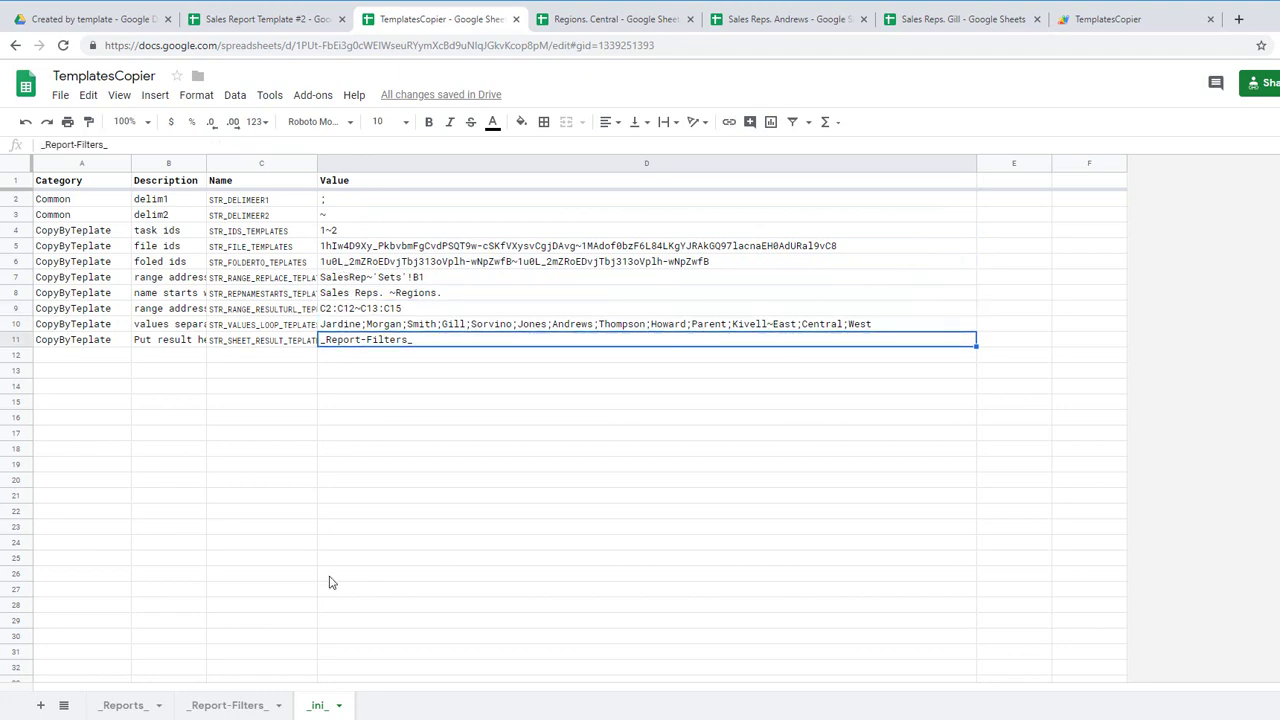
pyautogui.press('Left')
pyautogui.press('Down')
pyautogui.press('Down')
pyautogui.press('Down')
pyautogui.press('Down')
pyautogui.click(266, 203)
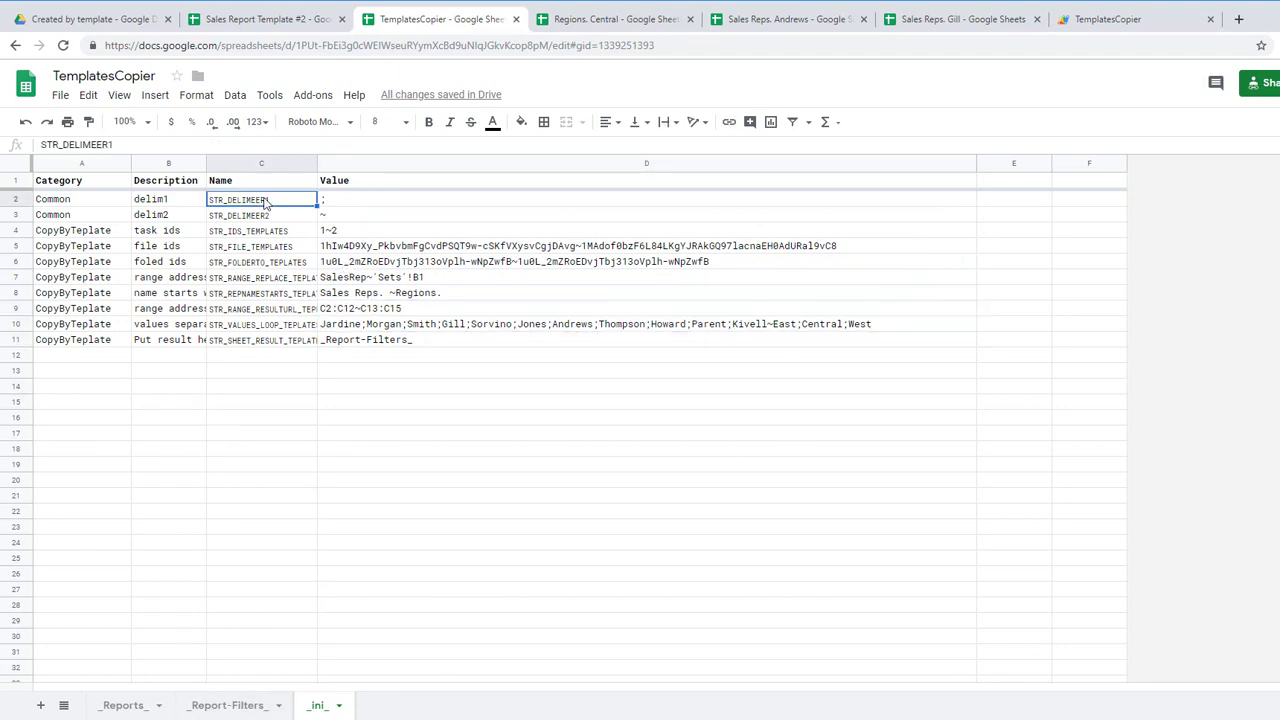
pyautogui.keyDown('shift'); pyautogui.click(272, 342); pyautogui.keyUp('shift')
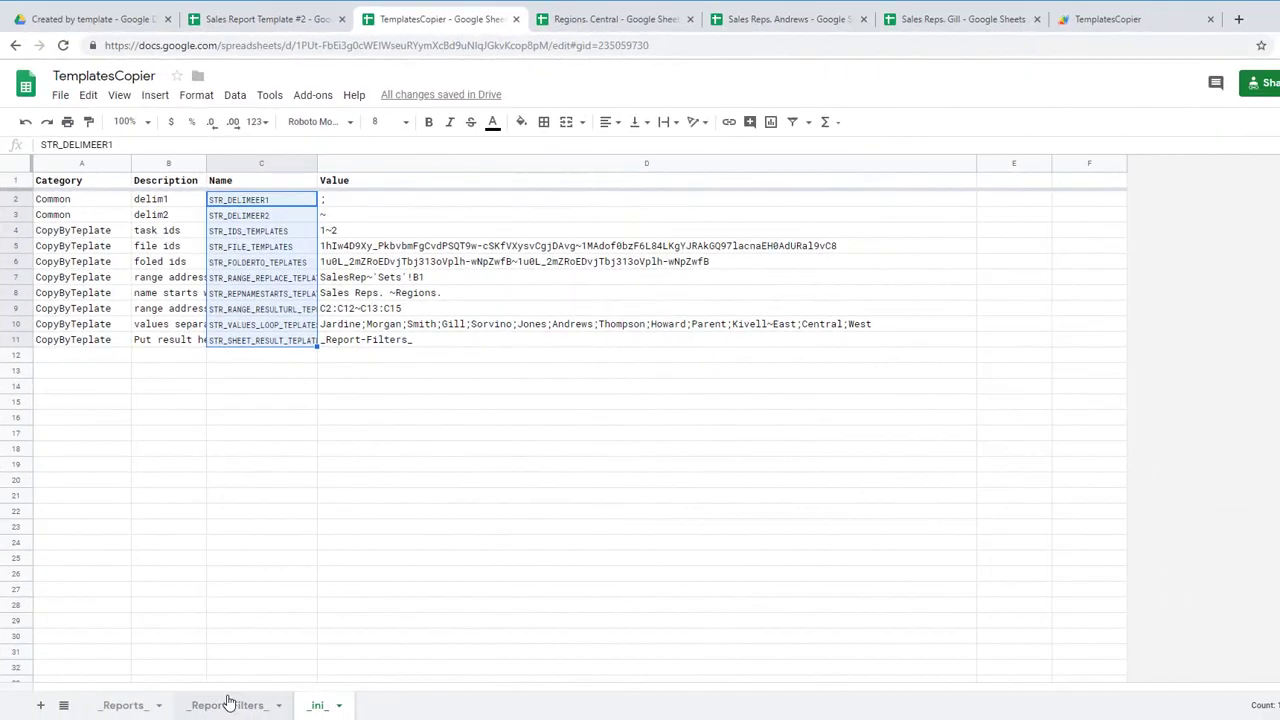
# Step: Glance at the _Report-Filters_ sheet, then go back to the _Reports_ sheet
pyautogui.click(228, 704)
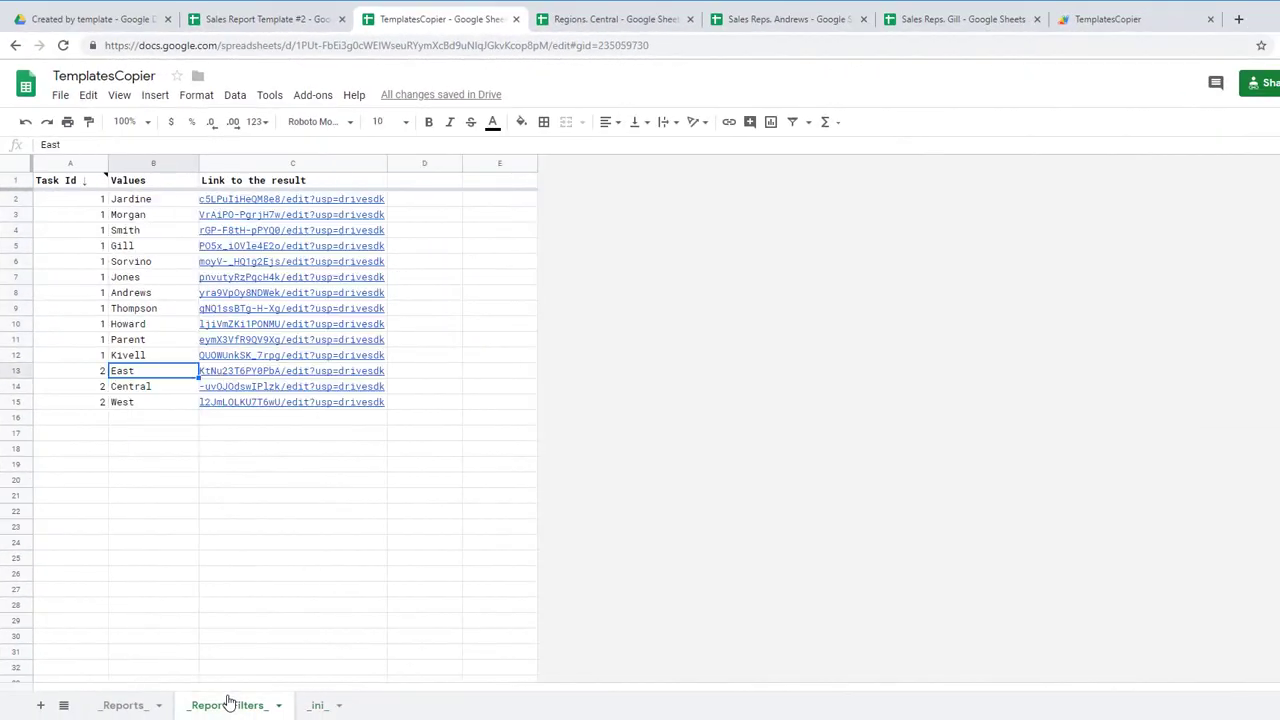
pyautogui.click(131, 705)
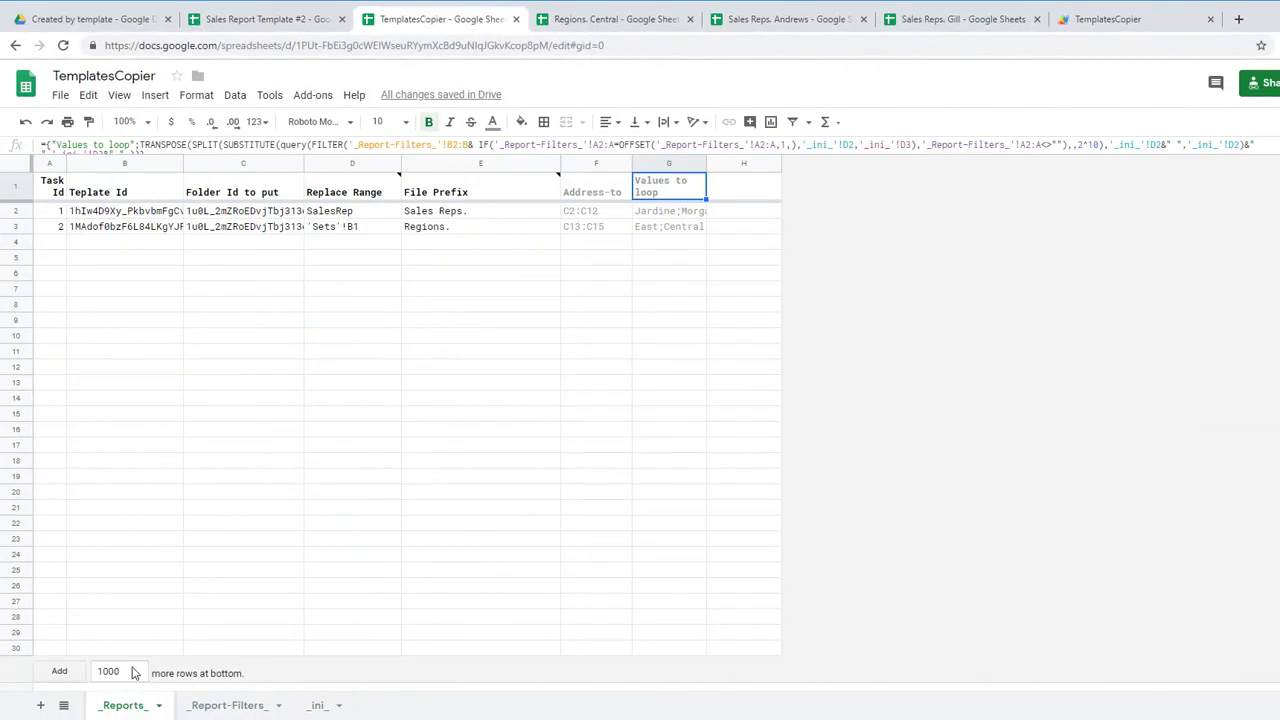